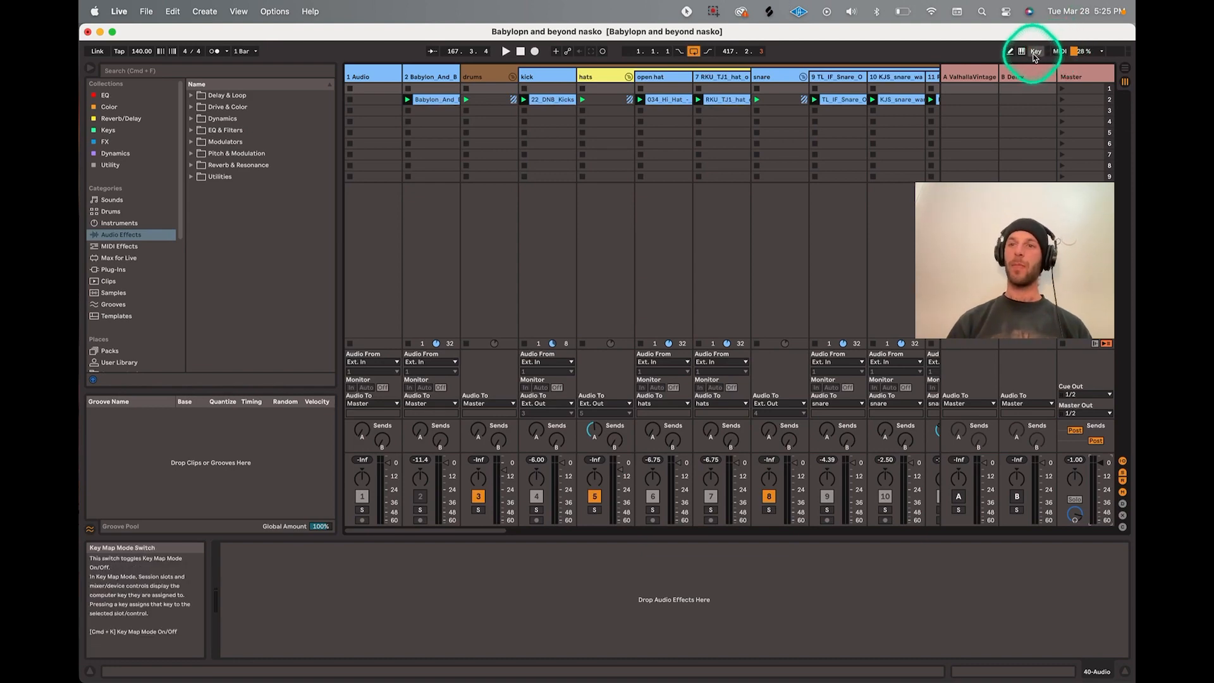
# Switch the key mapping and MIDI mapping modes on and back off to show the mappable controls.
pyautogui.click(1035, 52)
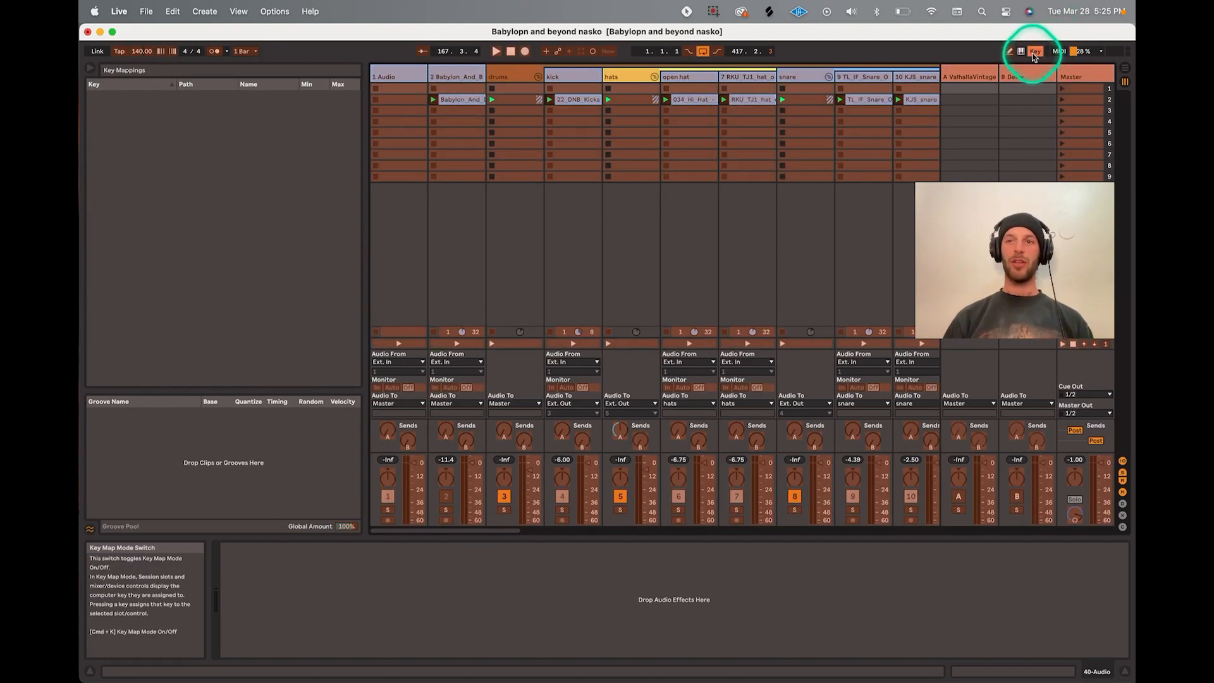
pyautogui.click(1035, 53)
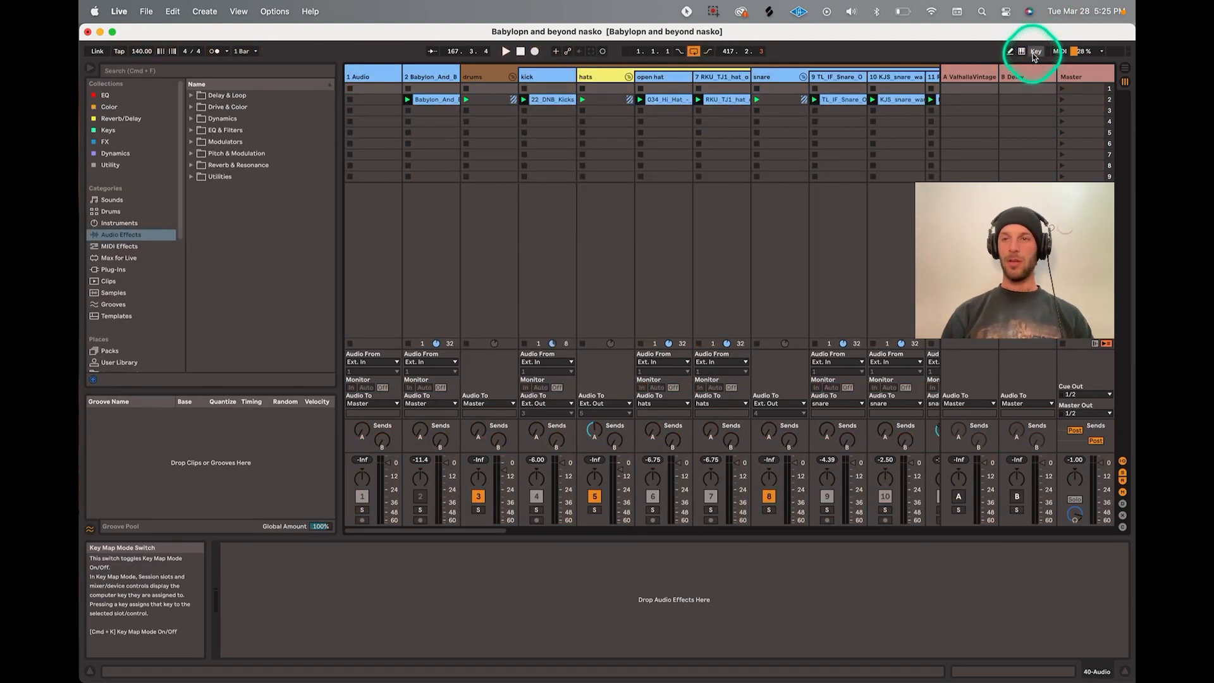
pyautogui.press('super+m')
pyautogui.press('super+m')
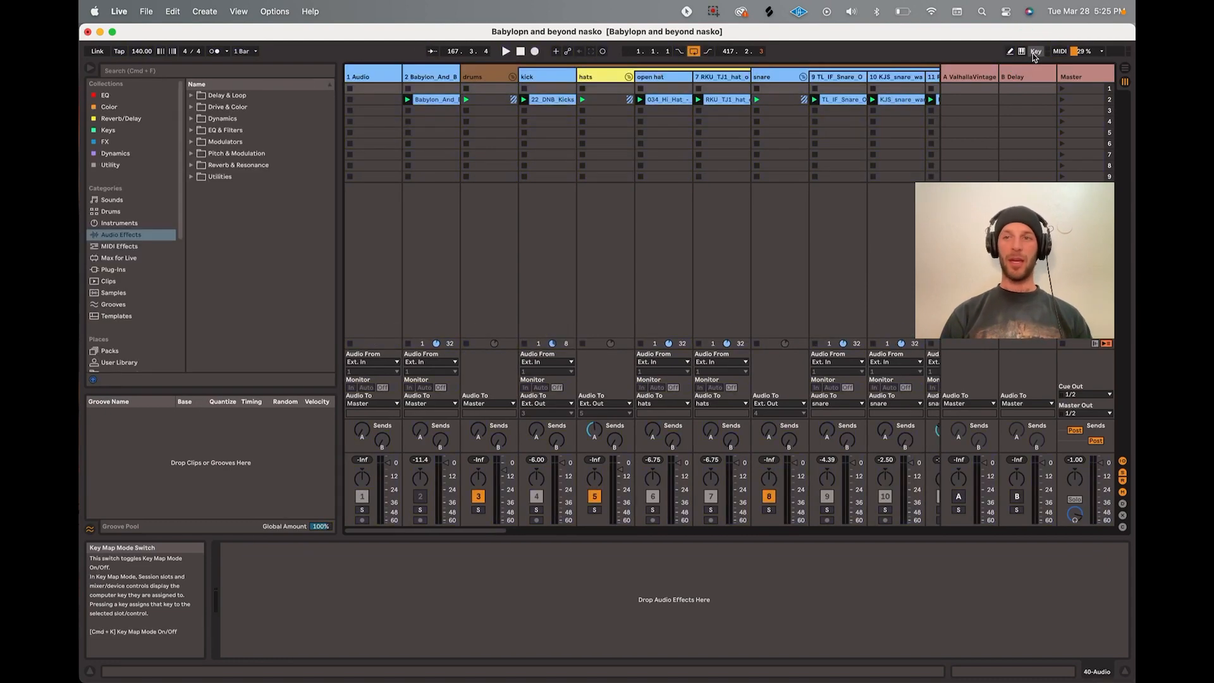
pyautogui.click(1035, 53)
pyautogui.click(1035, 53)
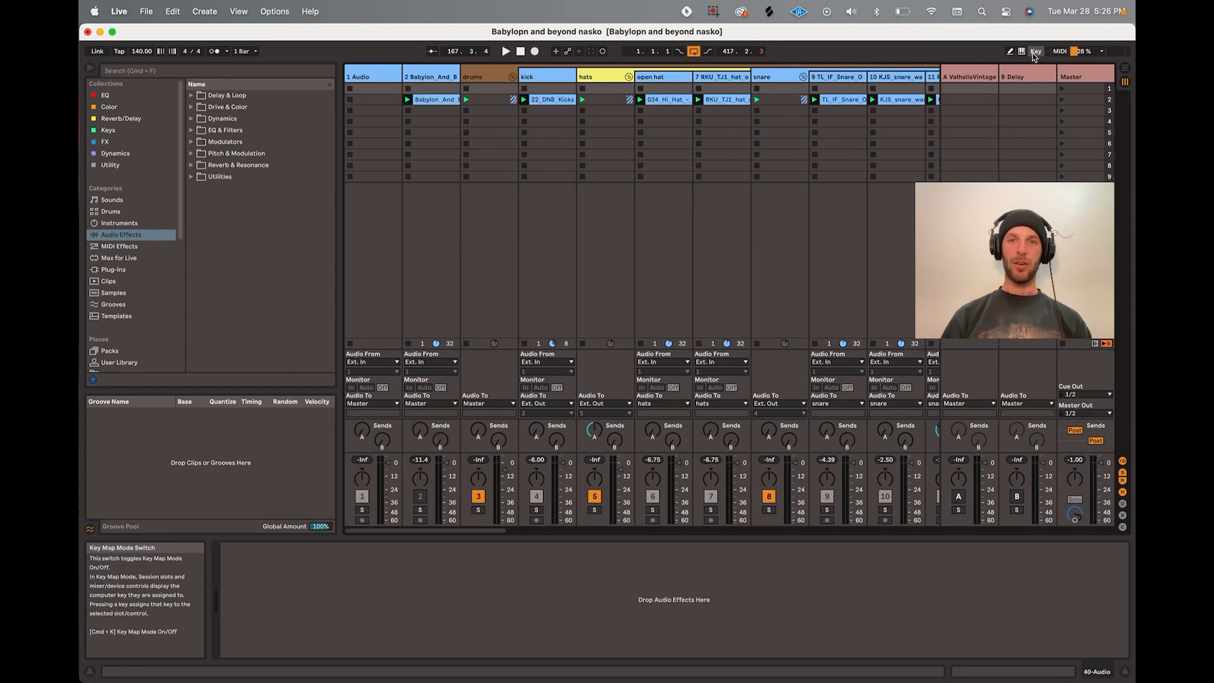
pyautogui.click(1035, 53)
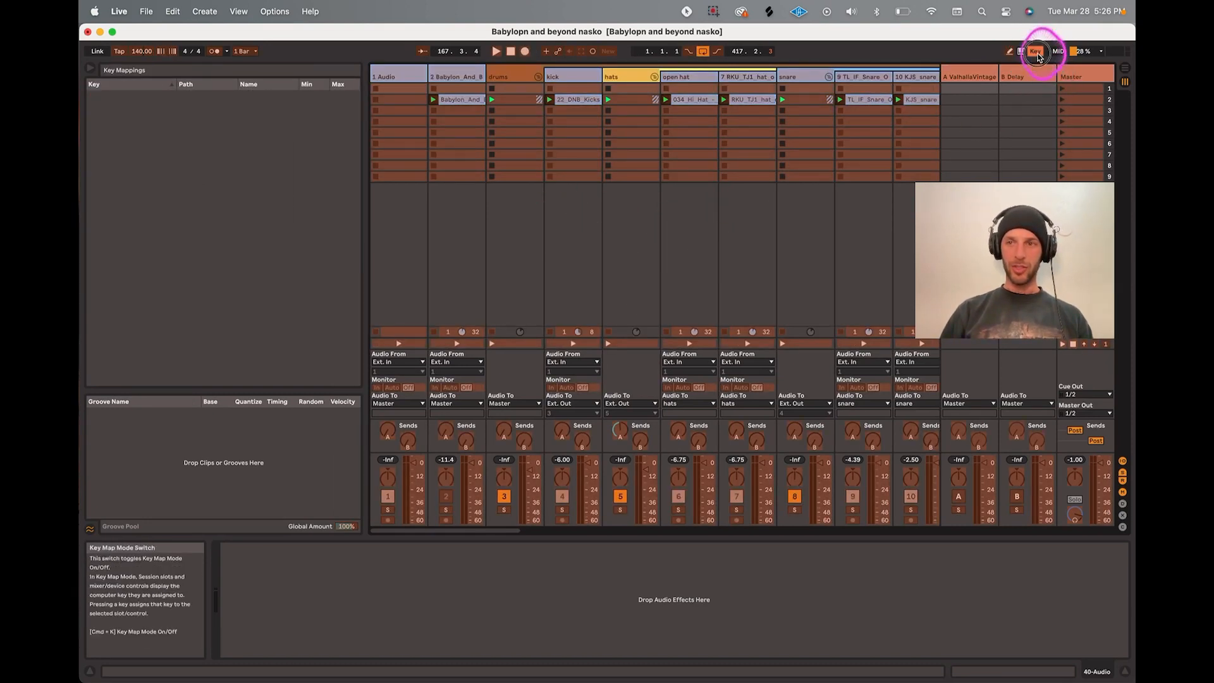
pyautogui.click(1035, 52)
# Show the MIDI mapping mode once more and toggle Draw Mode and the computer MIDI keyboard.
pyautogui.click(1059, 52)
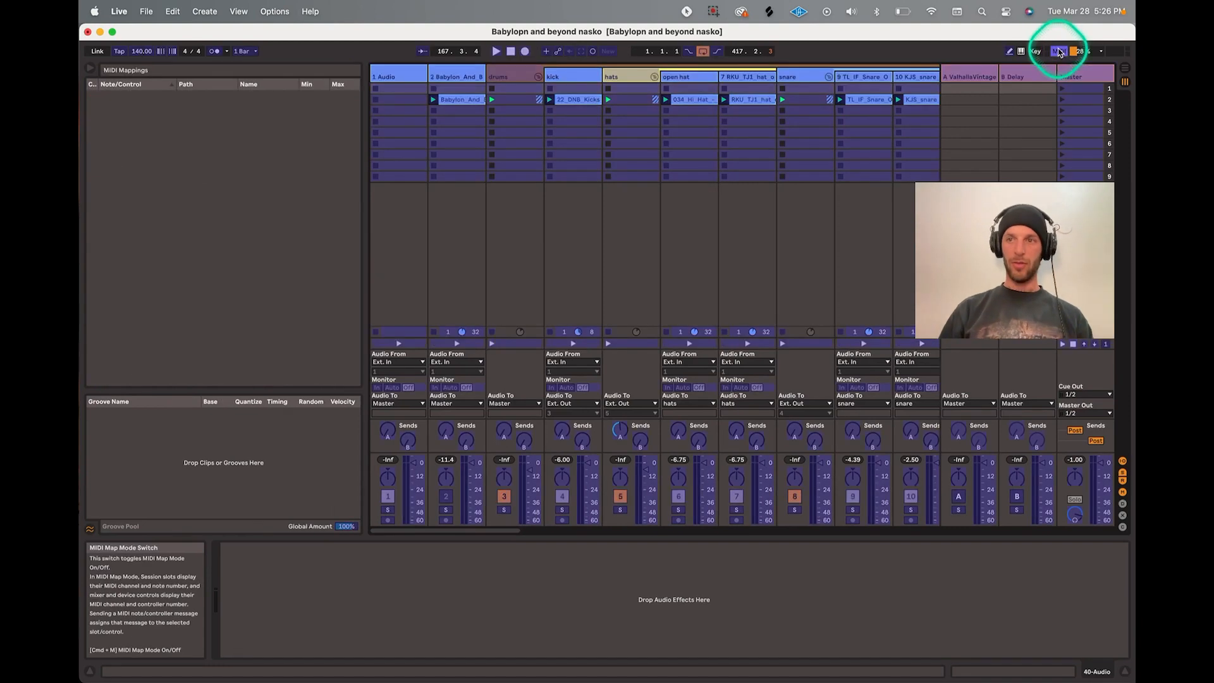
pyautogui.click(1060, 52)
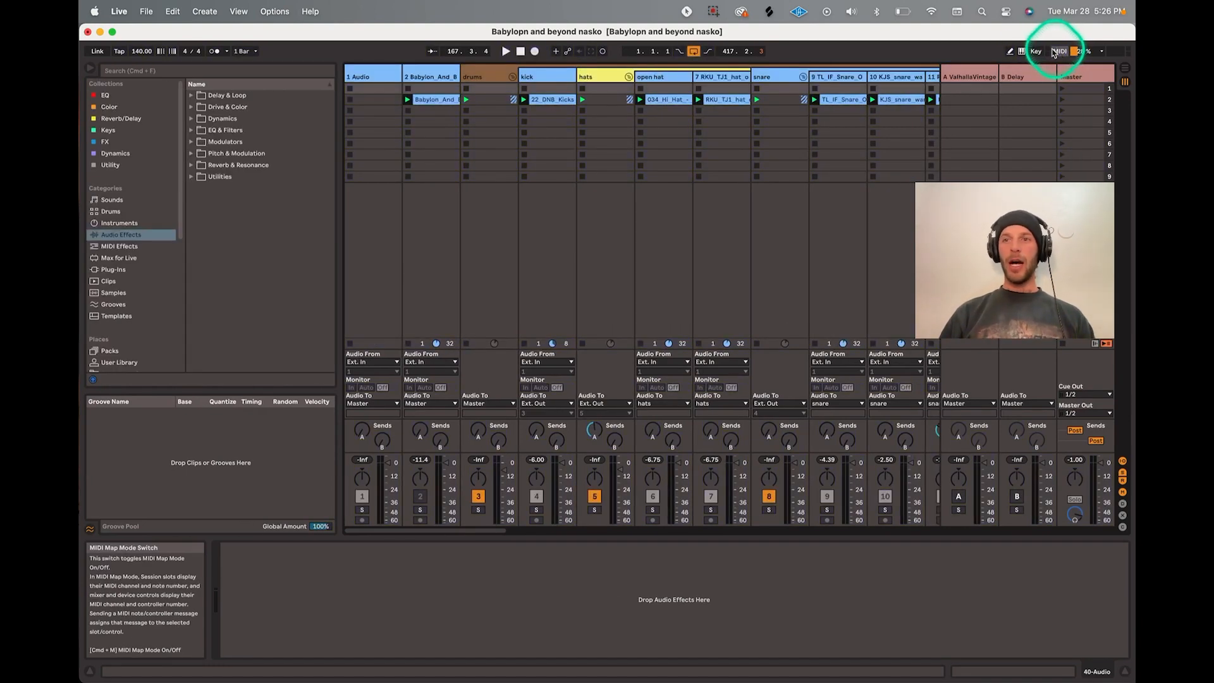
pyautogui.click(1011, 51)
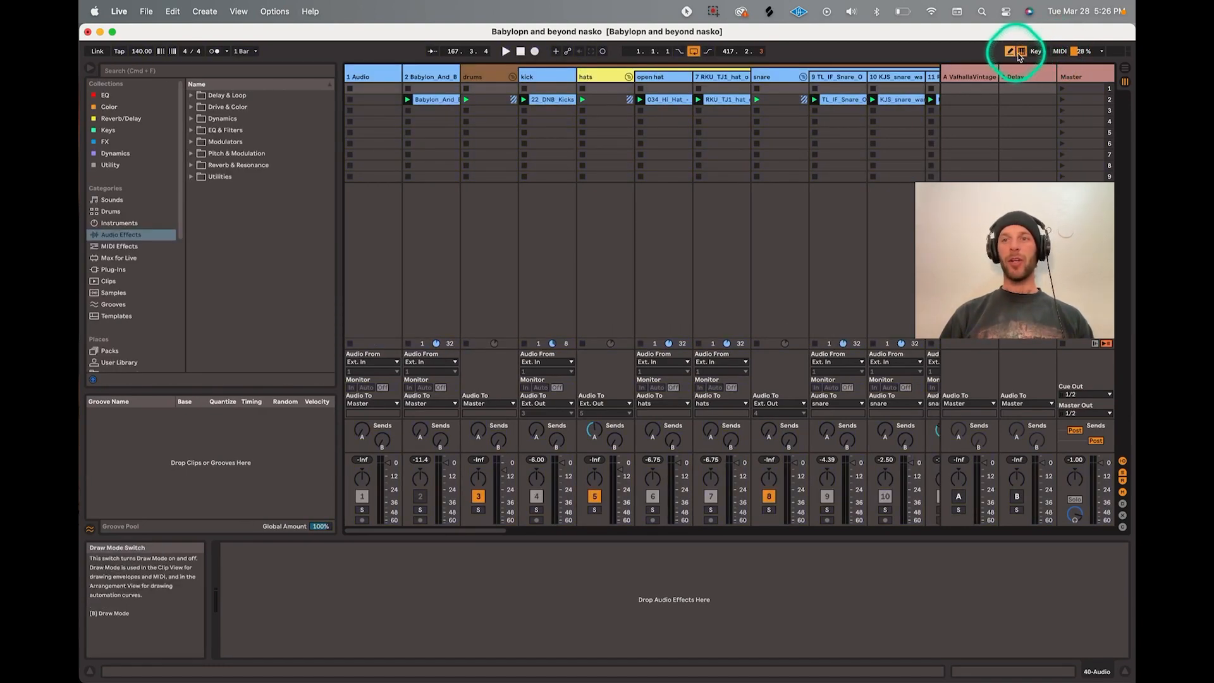
pyautogui.click(1021, 52)
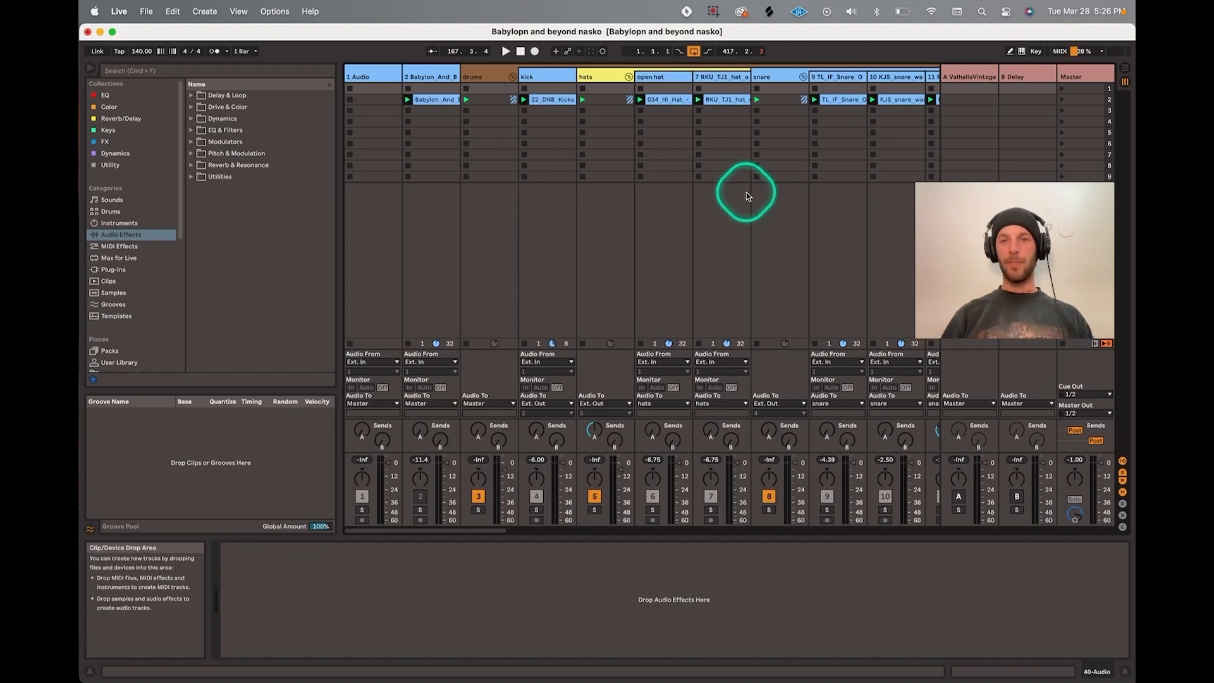
# Play a short stretch of the song while watching the Master meter and show the Master track's effect chain.
pyautogui.hscroll(10, 745, 195)
pyautogui.hscroll(5, 746, 196)
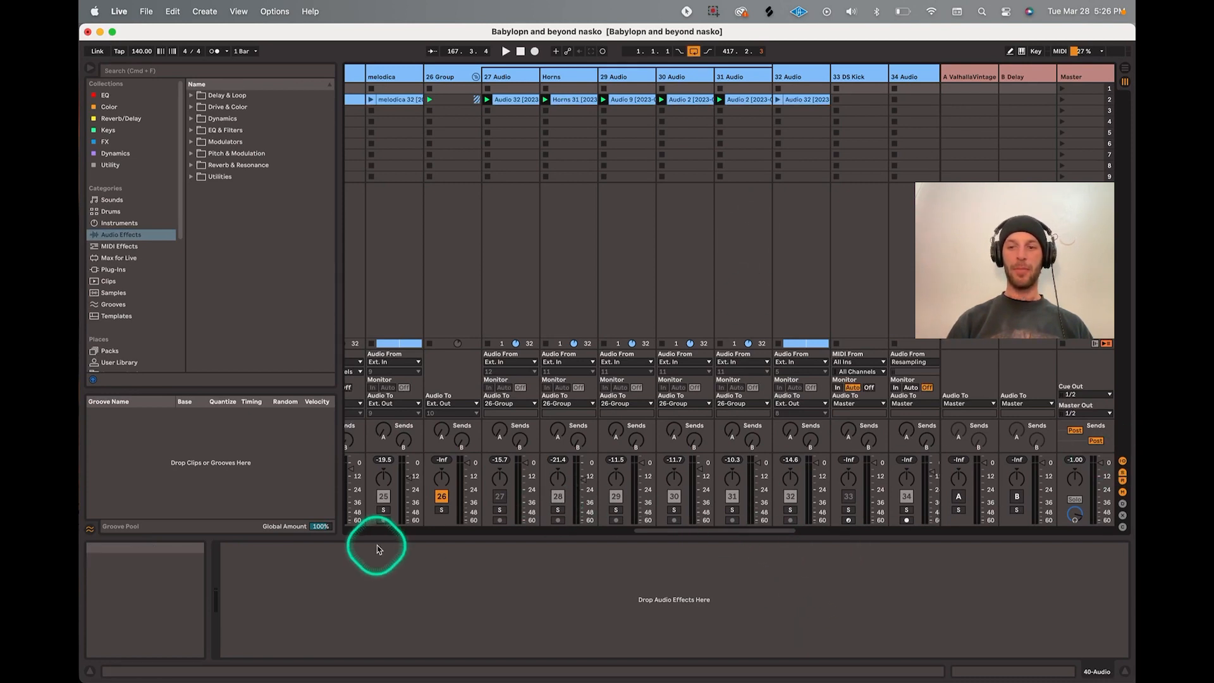
pyautogui.press('space')
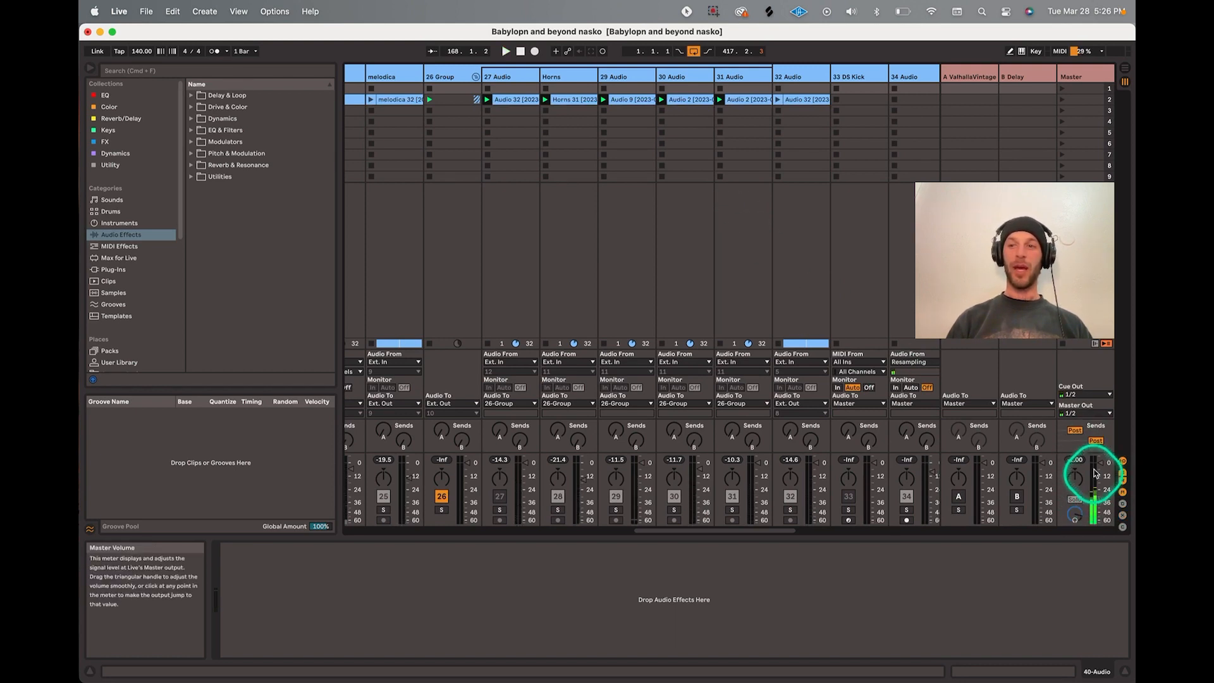
pyautogui.click(1077, 77)
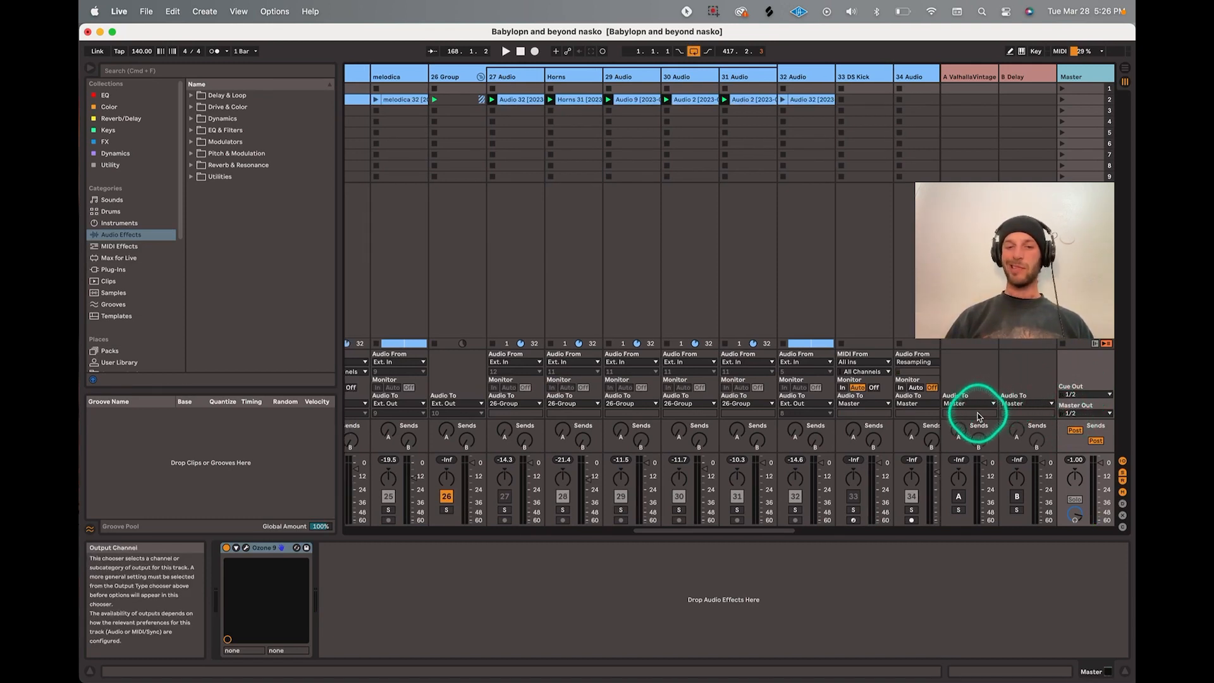
# Solo the 26 Group track and play the song to check the signal in its tracks and the Master.
pyautogui.hscroll(-10, 854, 487)
pyautogui.click(854, 511)
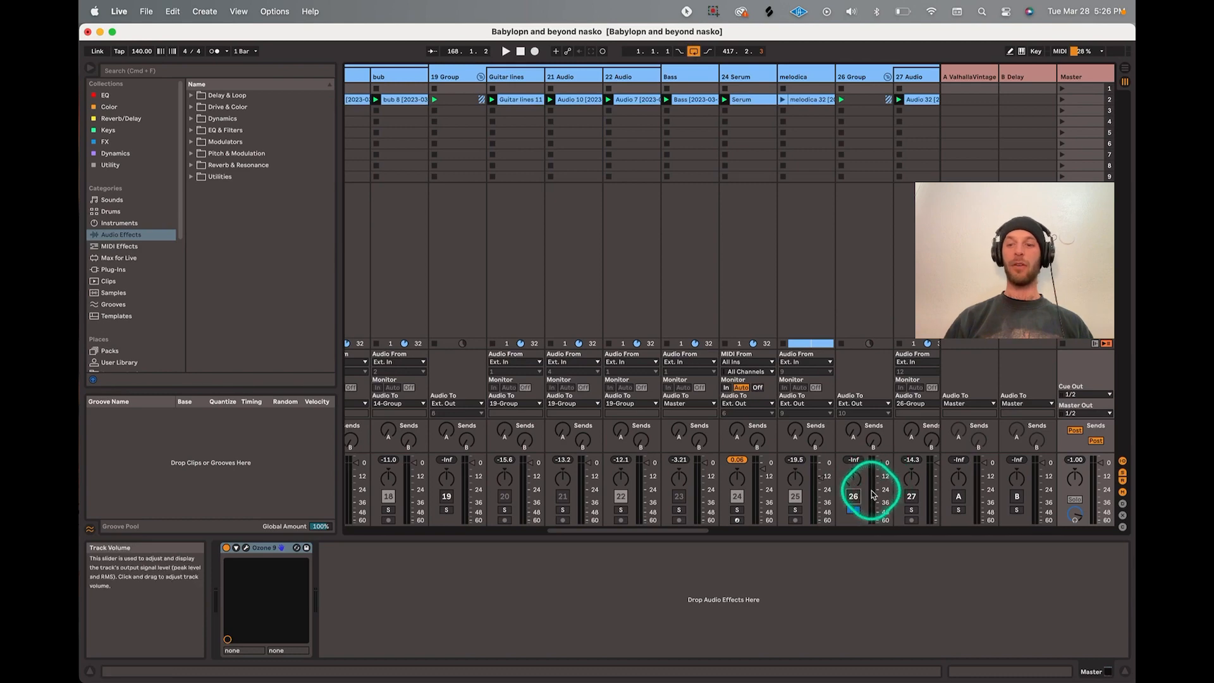
pyautogui.press('space')
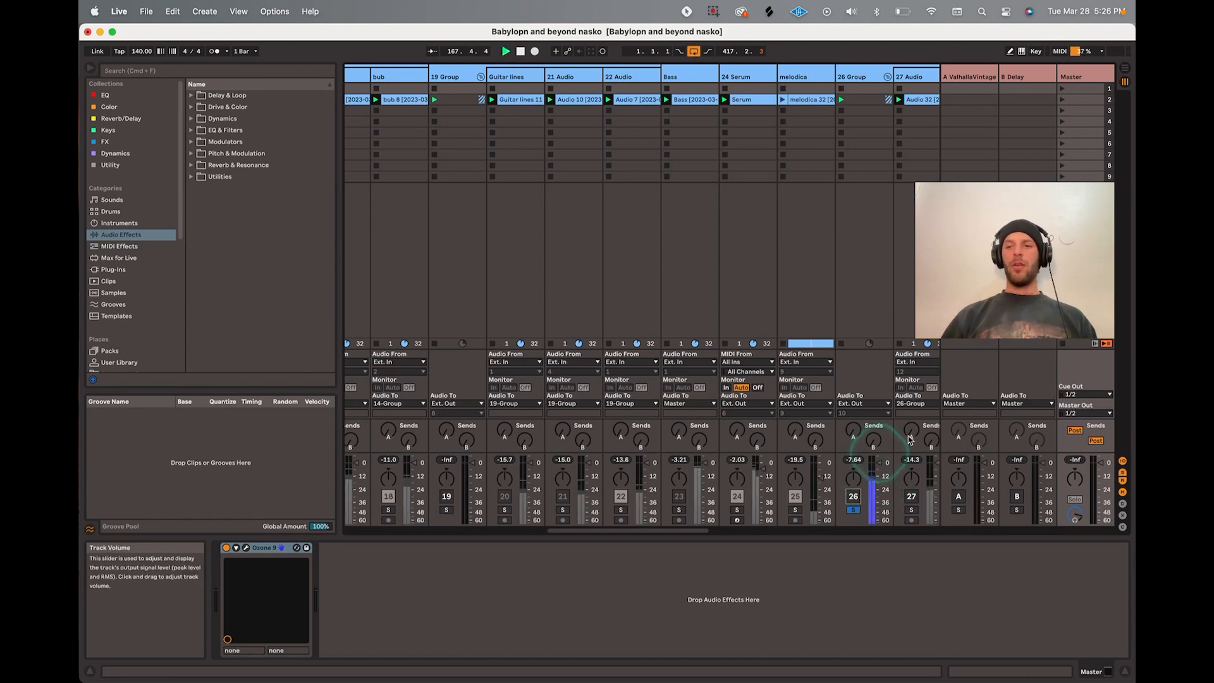
pyautogui.hscroll(10, 852, 451)
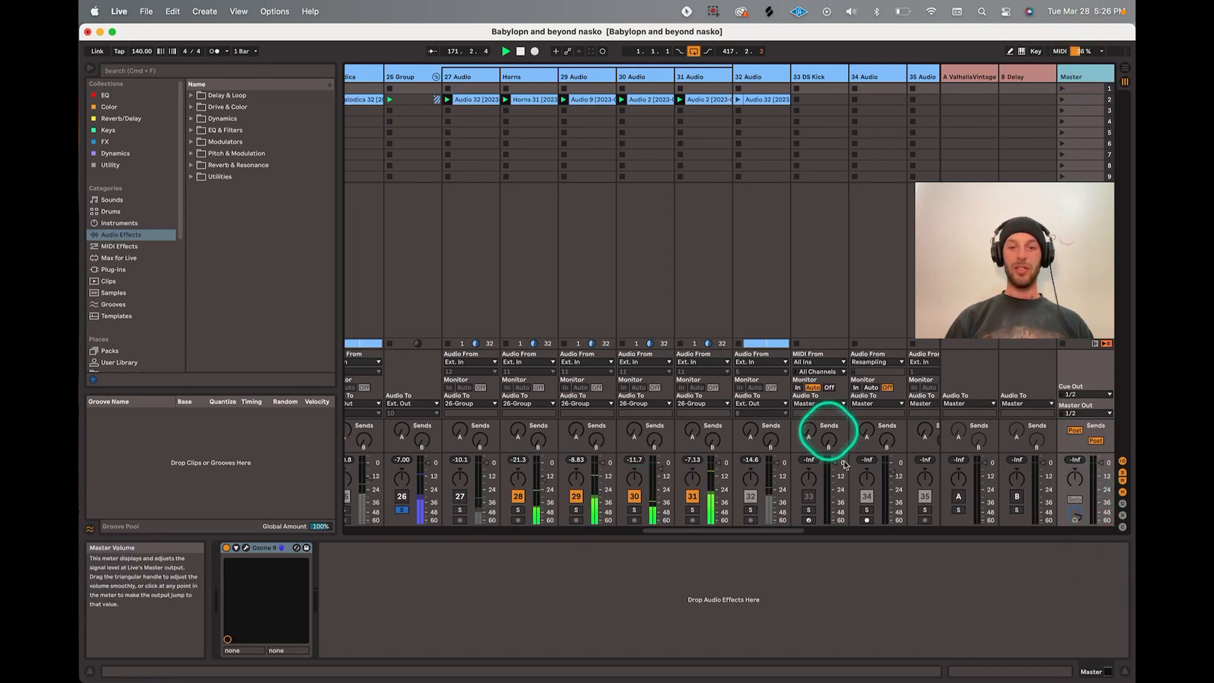
pyautogui.hscroll(-3, 690, 466)
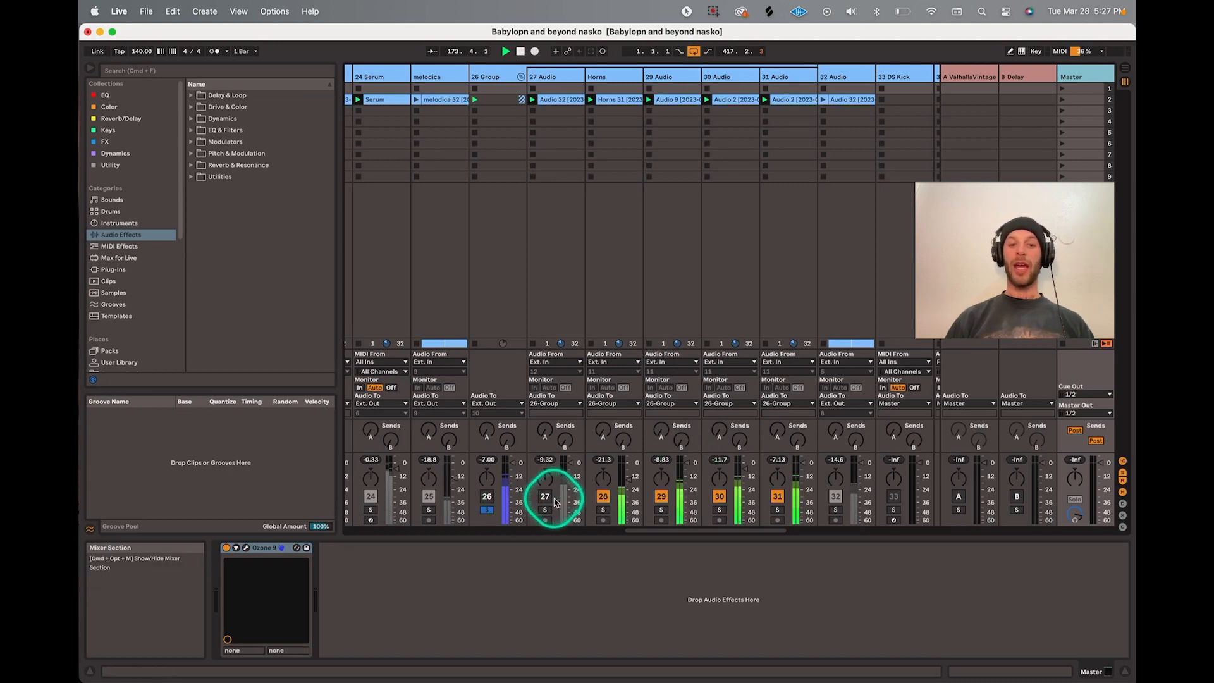
pyautogui.hscroll(-1, 509, 501)
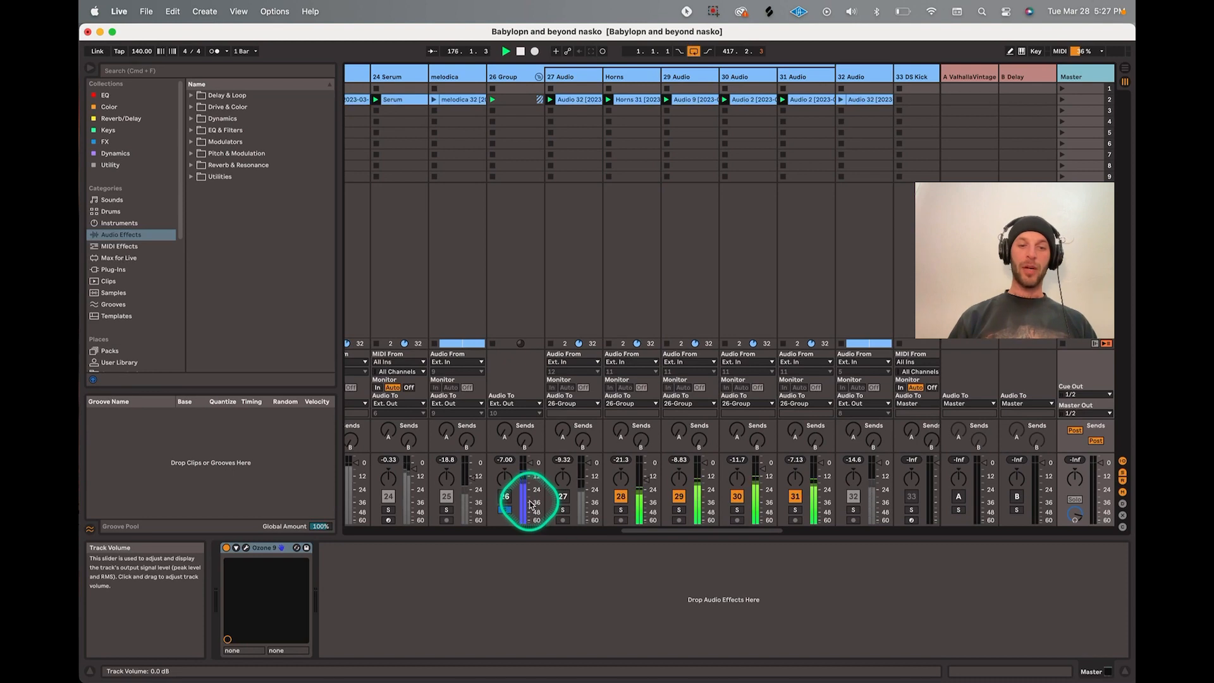
# Examine the 26 Group's output routing choices and effect device, and turn its solo off.
pyautogui.click(512, 405)
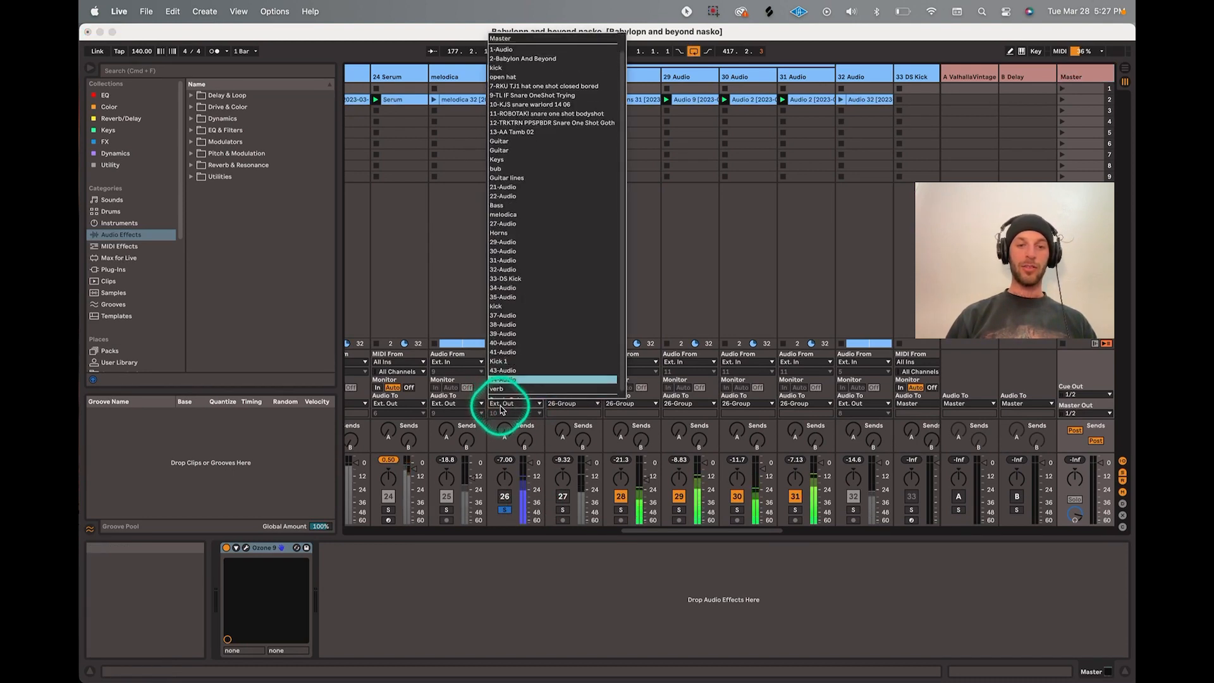
pyautogui.click(502, 409)
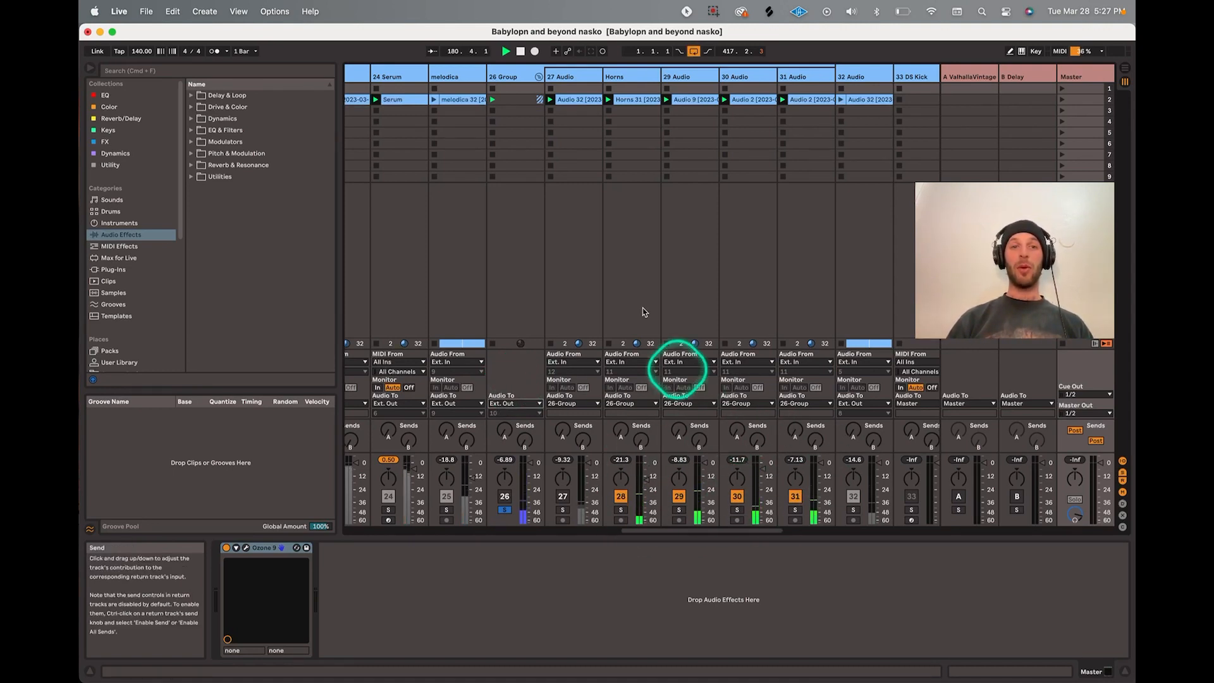
pyautogui.click(519, 76)
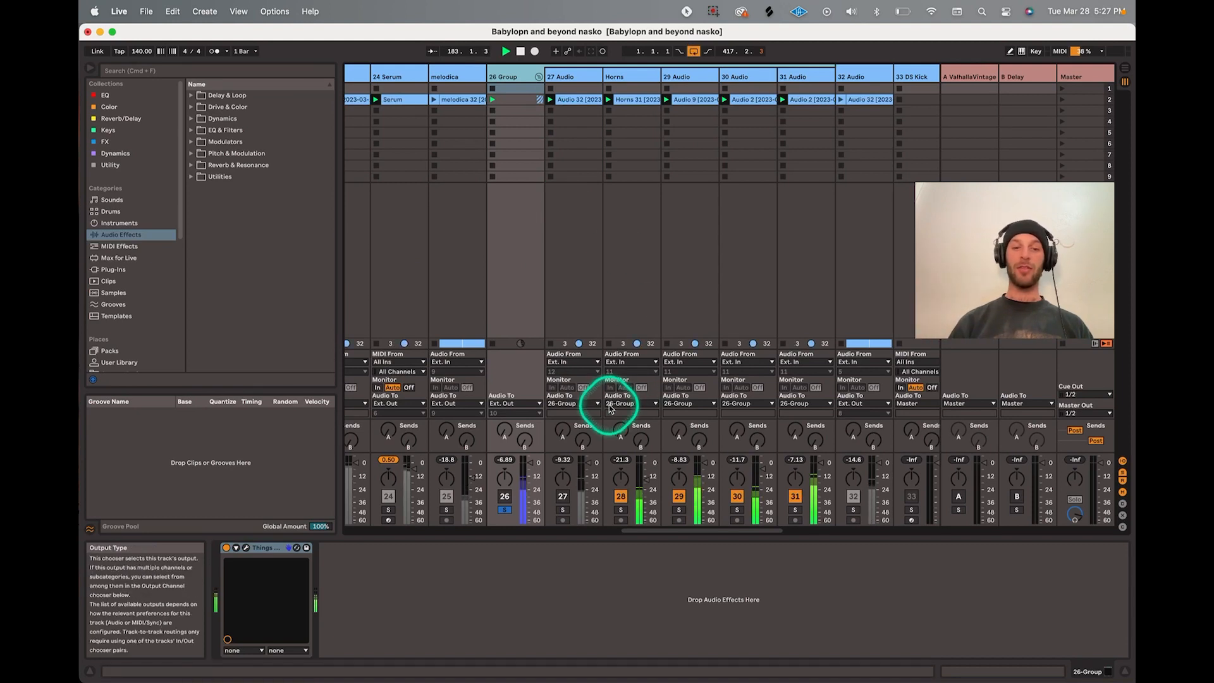
pyautogui.hscroll(-5, 609, 408)
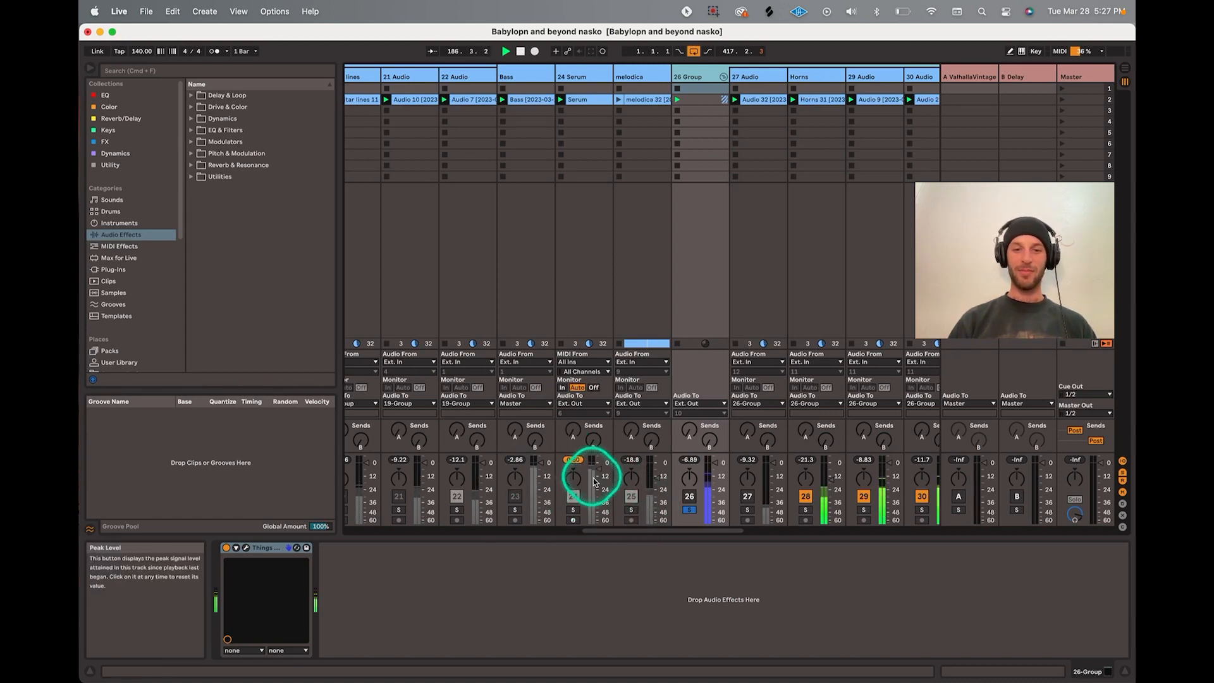
pyautogui.click(690, 512)
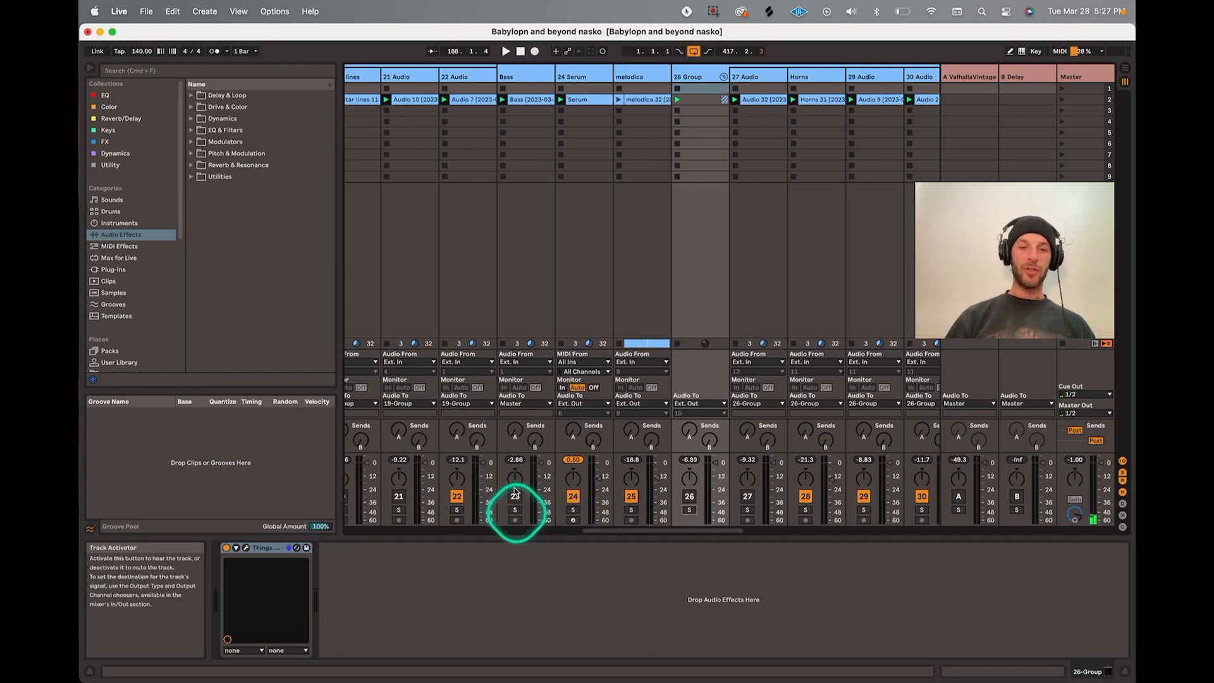
# Deactivate the 22 Audio, 24 Serum and melodica tracks in the mixer.
pyautogui.click(456, 496)
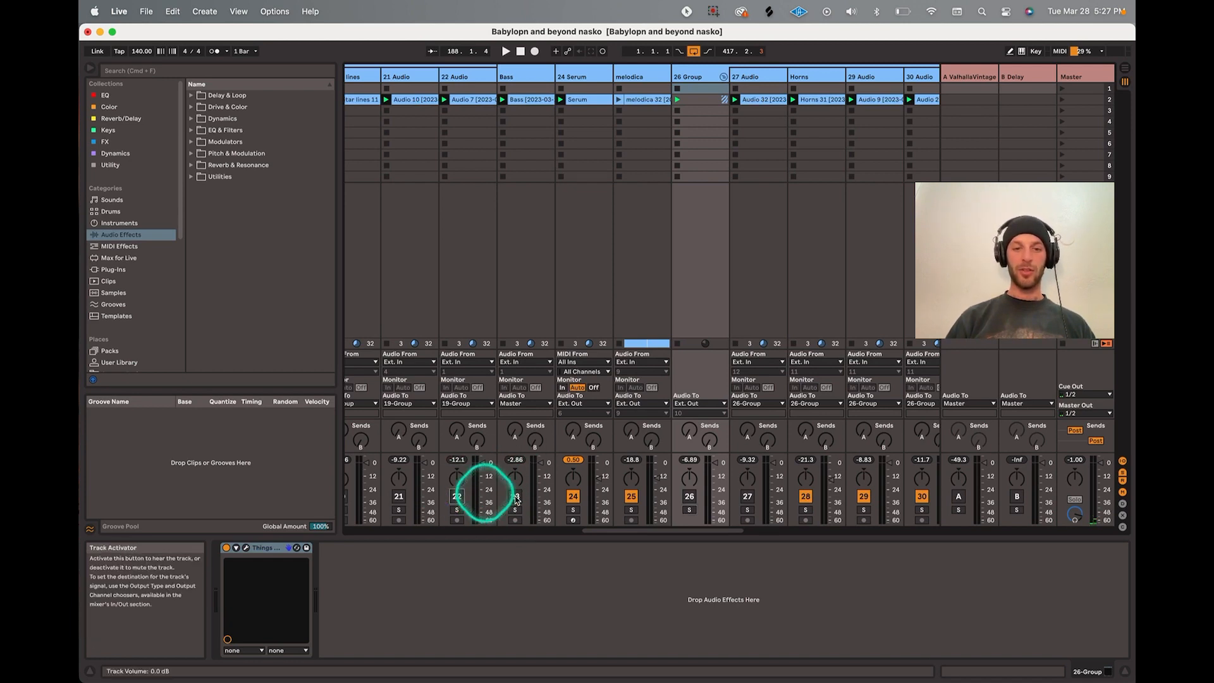
pyautogui.click(573, 497)
pyautogui.click(631, 496)
# Deactivate the Keys, bub, olive-coloured Guitar, 14 Group and 13 AA_Tamb_02 tracks.
pyautogui.hscroll(-10, 565, 484)
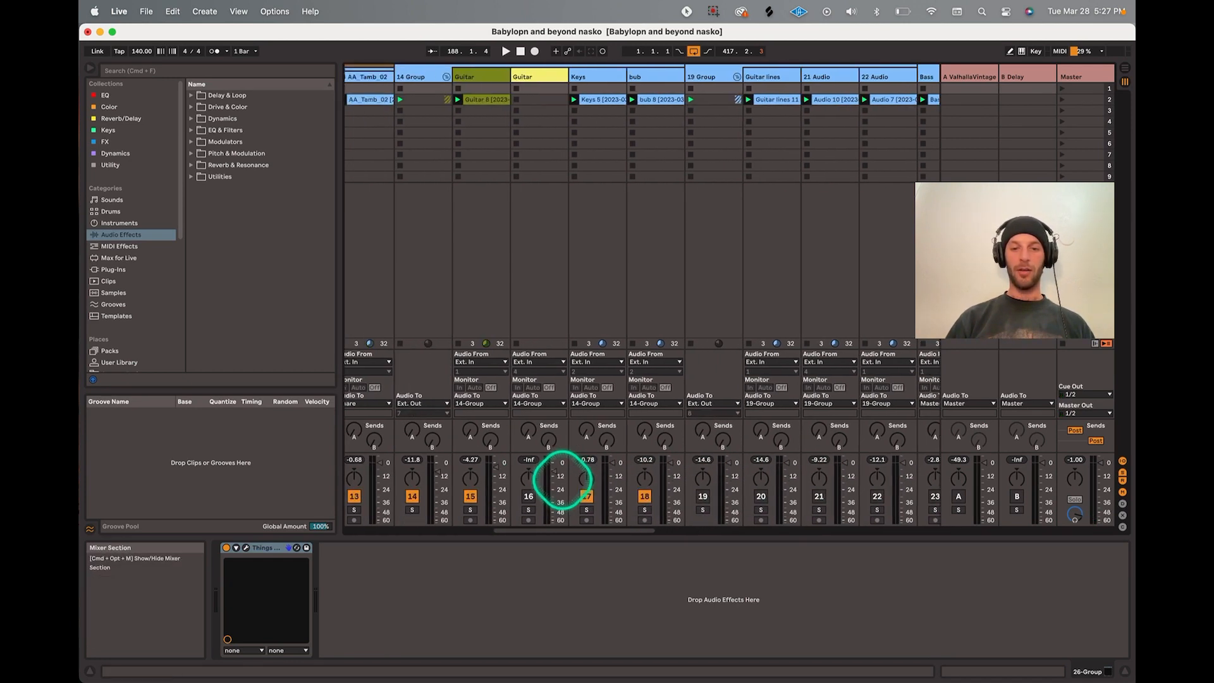
pyautogui.click(604, 499)
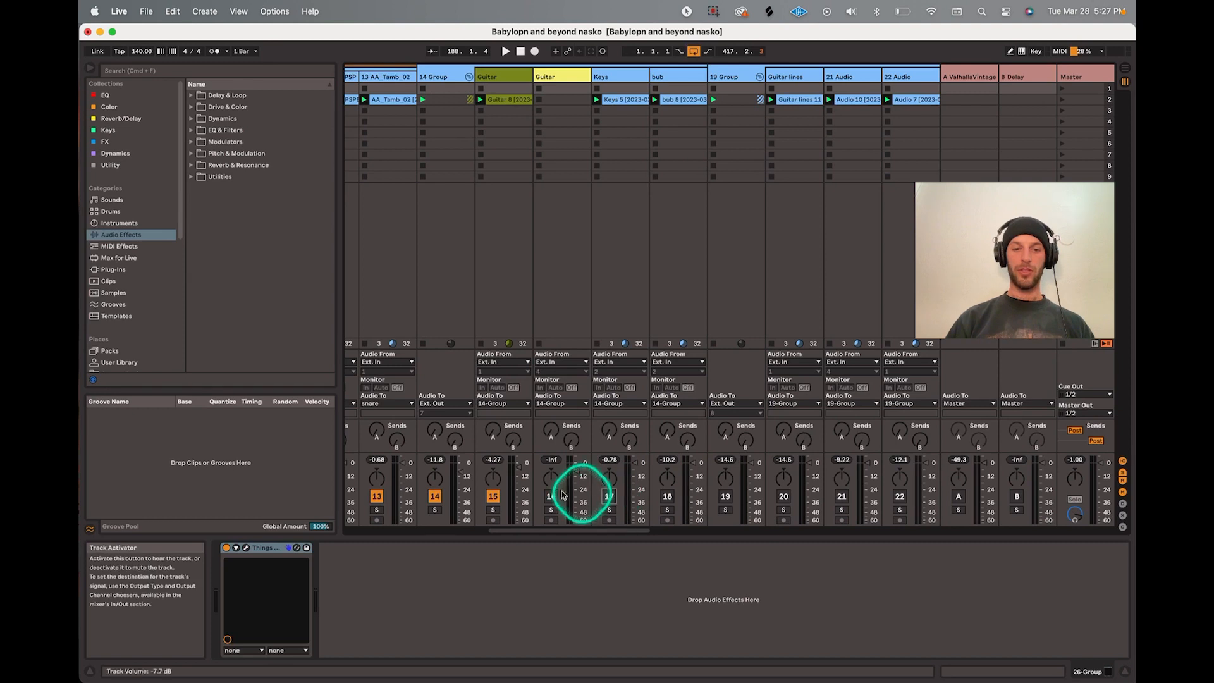
pyautogui.click(493, 496)
pyautogui.click(435, 496)
pyautogui.click(377, 496)
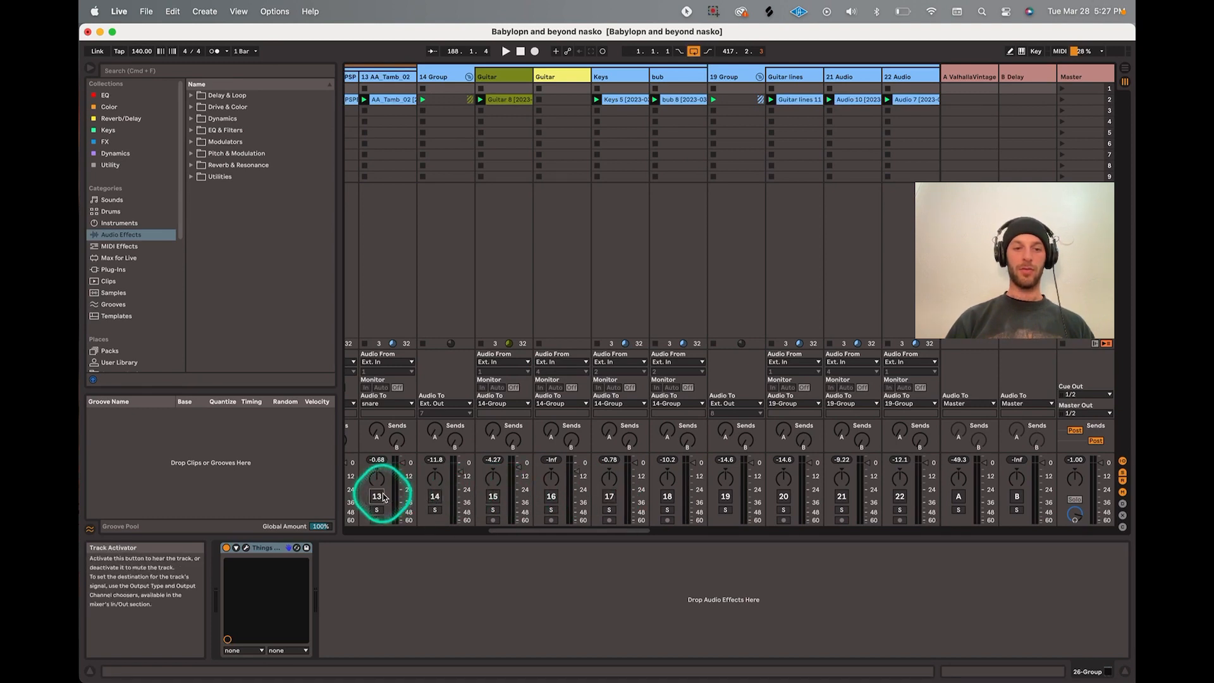
# Select the whole drums group and deactivate it with all its kick, hats and snare tracks, plus 1 Audio.
pyautogui.hscroll(-8, 380, 493)
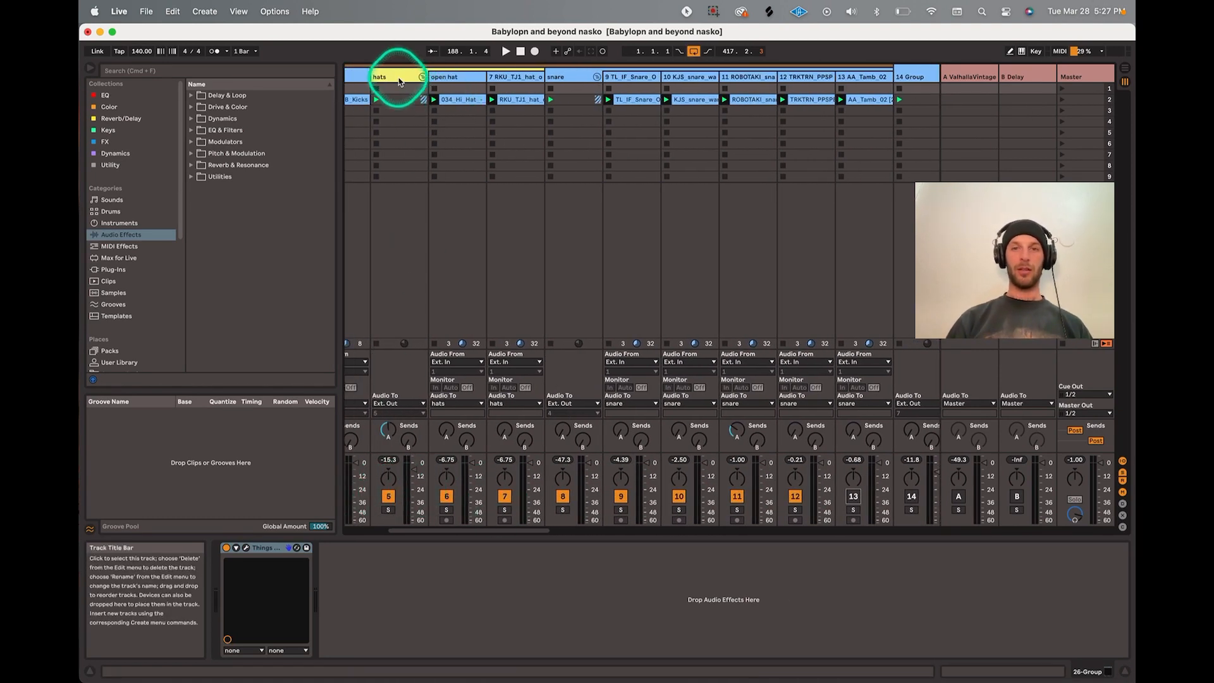
pyautogui.click(856, 81)
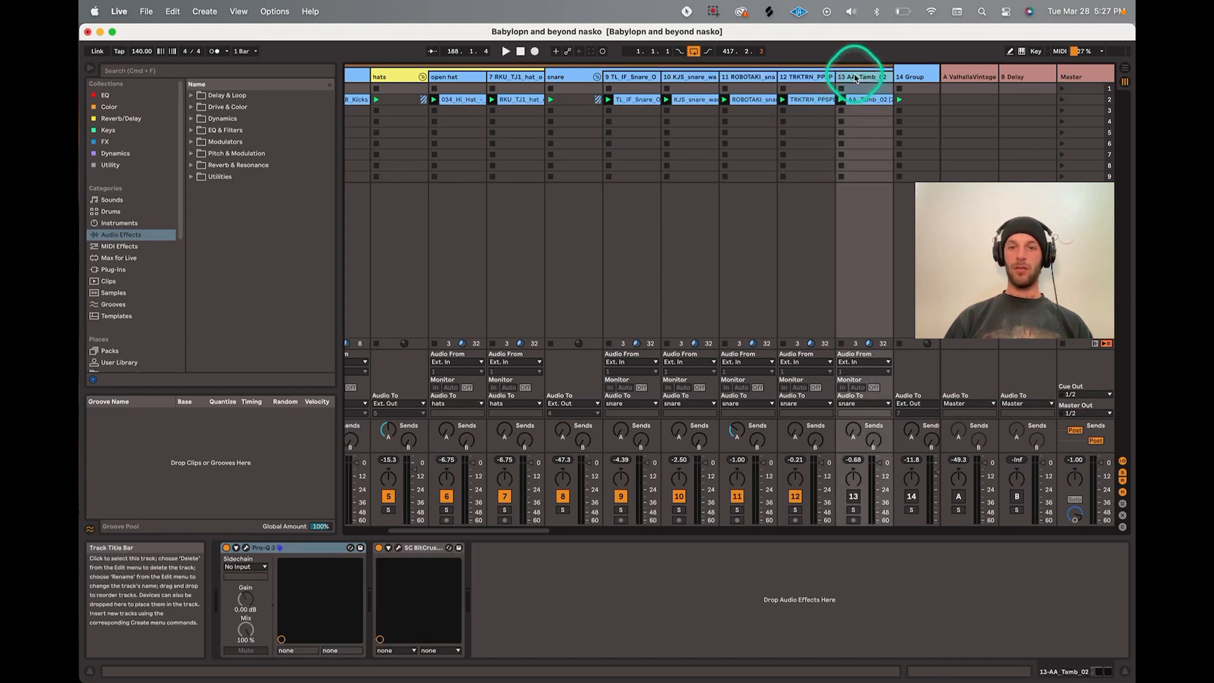
pyautogui.hscroll(-4, 741, 154)
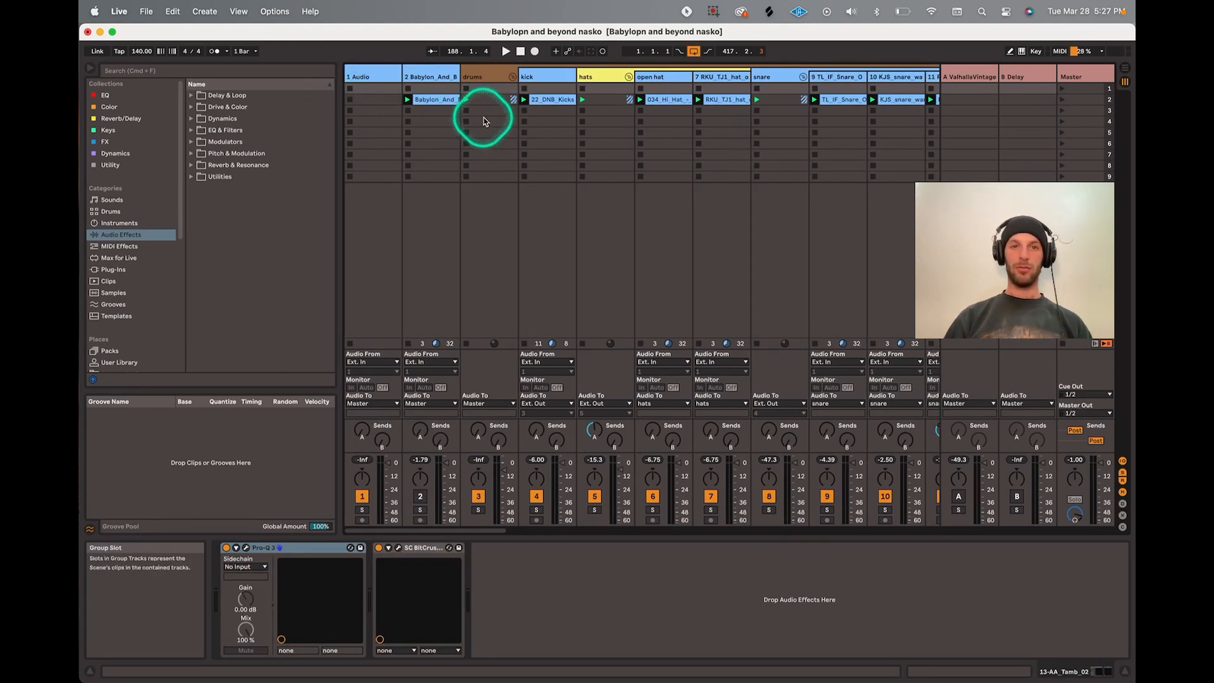
pyautogui.click(488, 77)
pyautogui.click(538, 495)
pyautogui.click(478, 496)
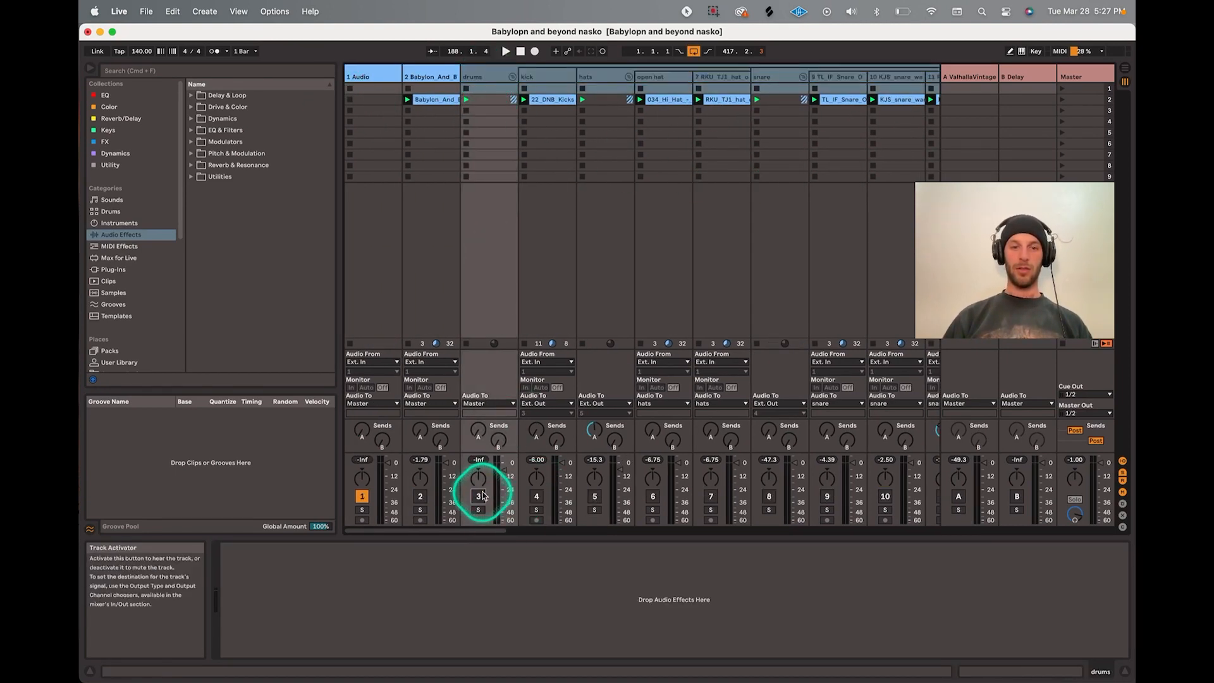
pyautogui.click(363, 497)
# Play the song briefly to check for signal in the remaining tracks and solo the selected drums group tracks.
pyautogui.hscroll(10, 591, 483)
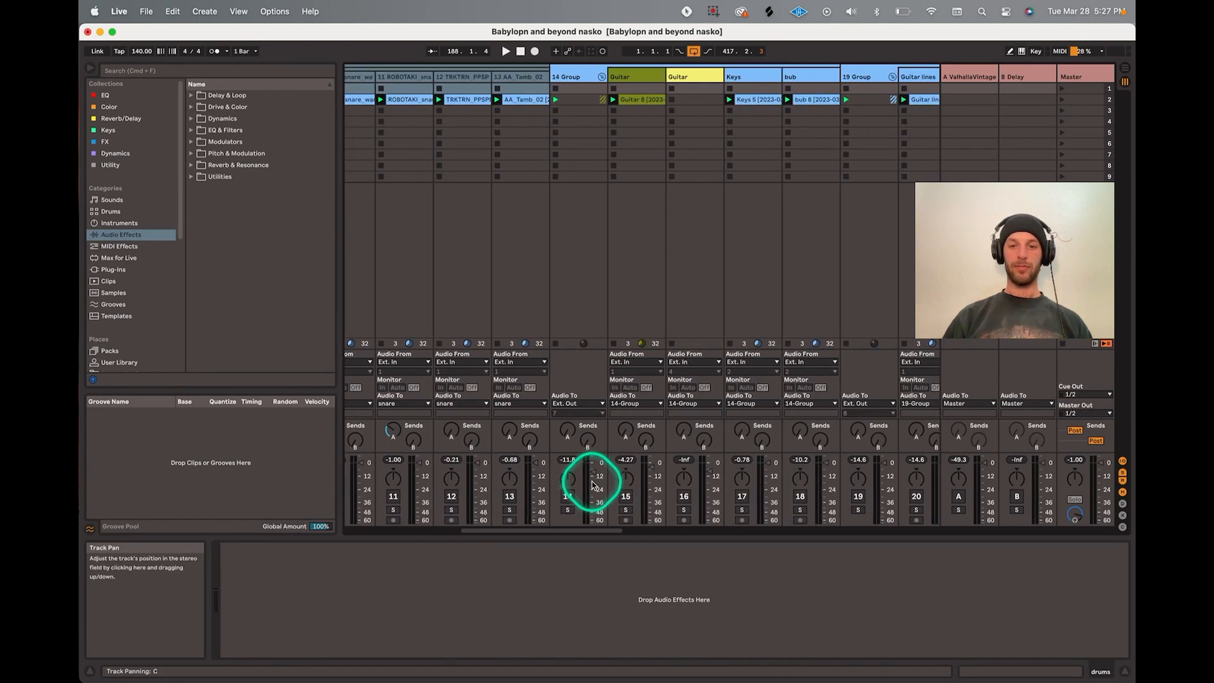
pyautogui.hscroll(12, 592, 484)
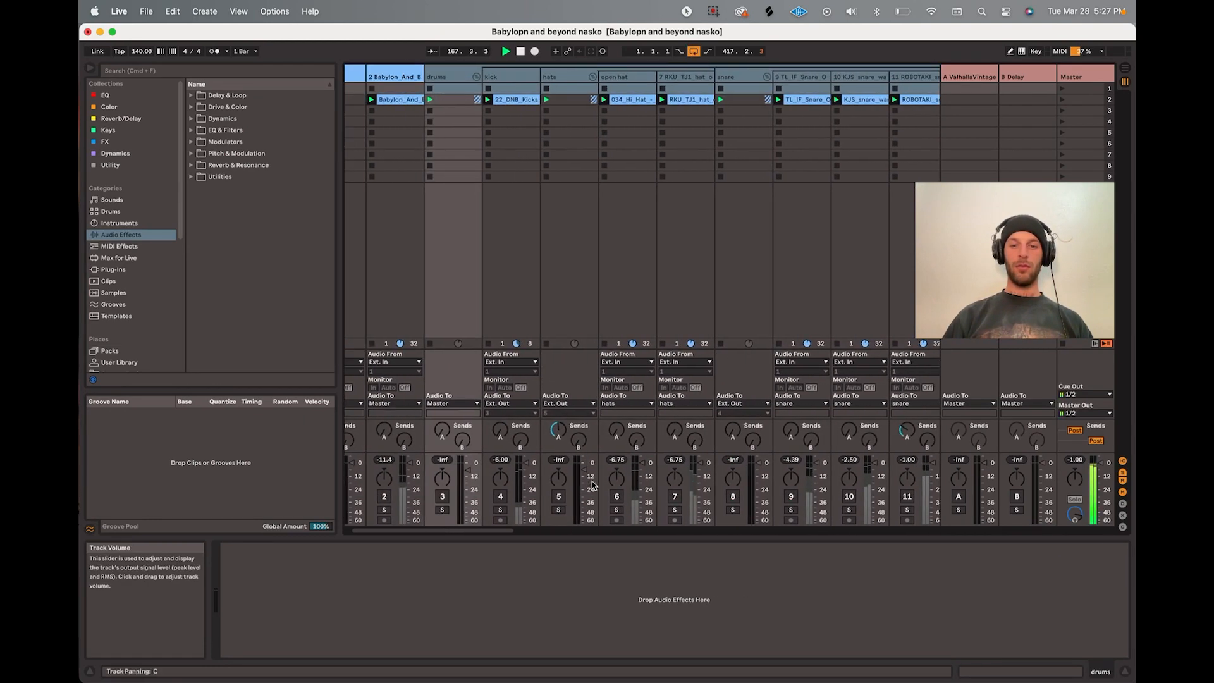
pyautogui.hscroll(-5, 592, 484)
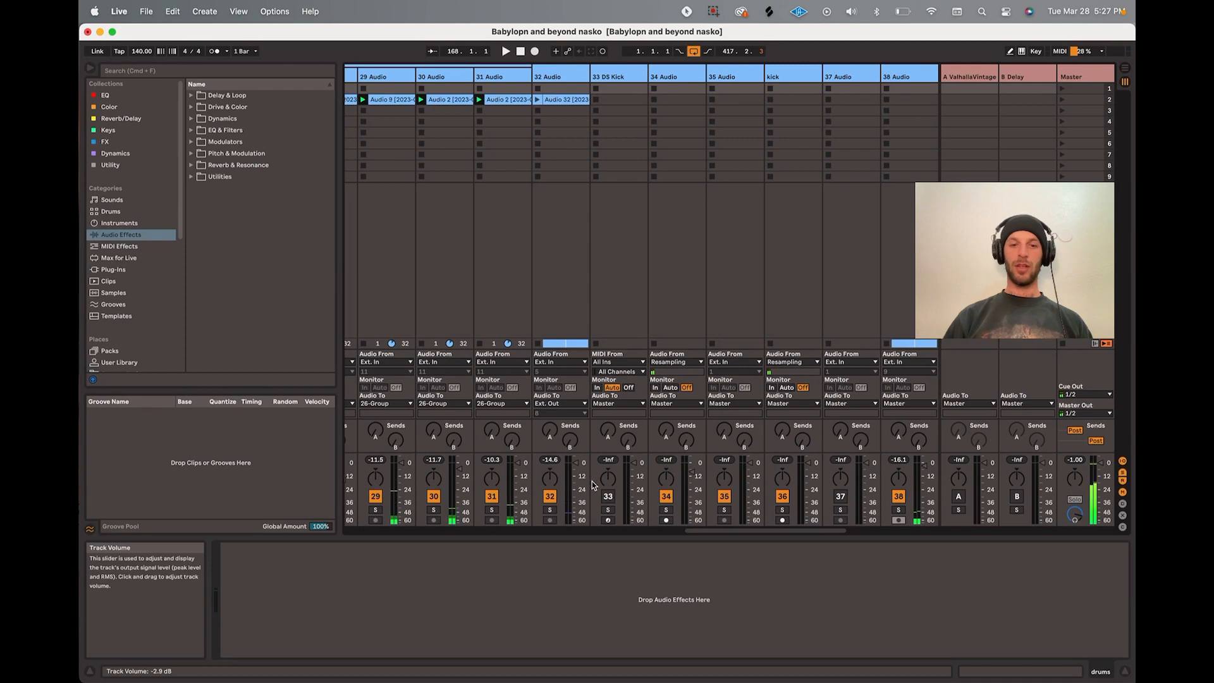
pyautogui.hscroll(-14, 592, 484)
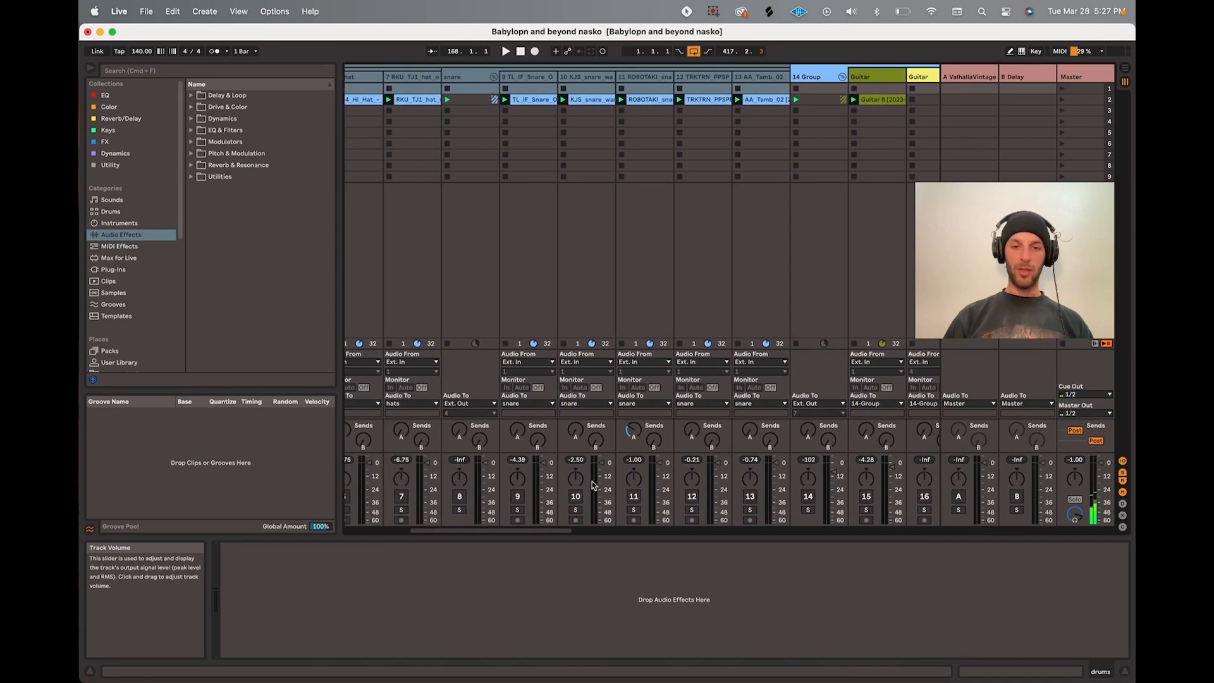
pyautogui.click(692, 510)
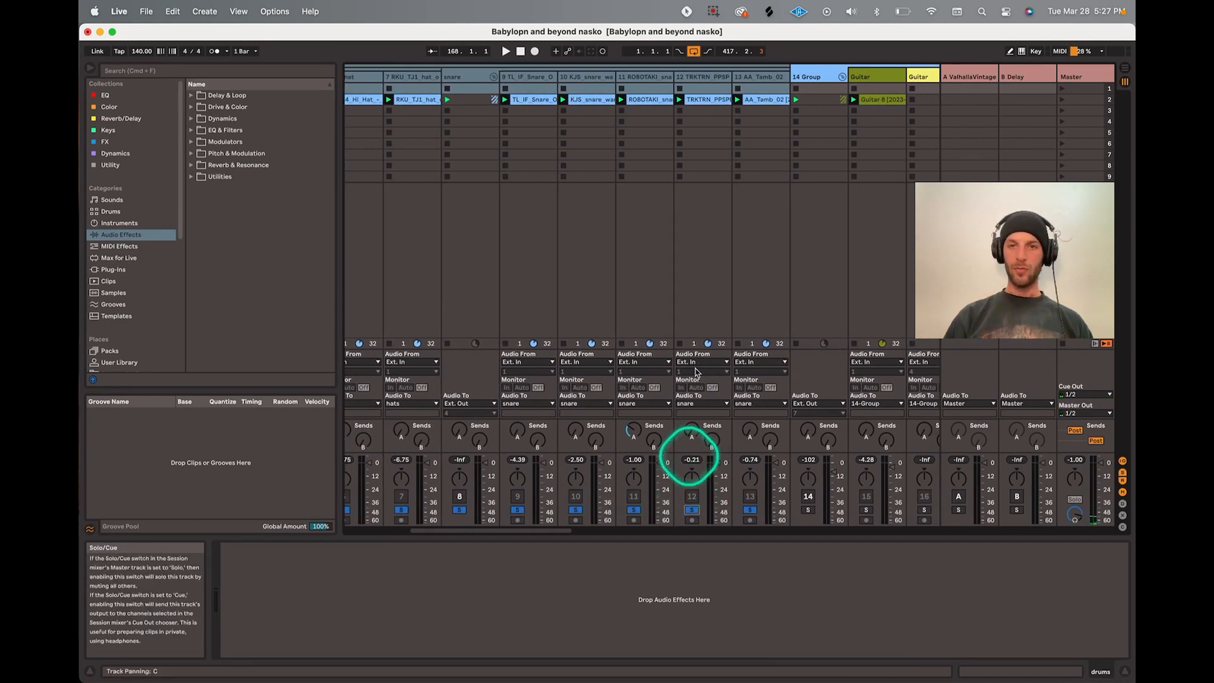
# Solo only the 12 TRKTRN snare track during playback to check its routing, and clear the solo again.
pyautogui.click(703, 76)
pyautogui.click(648, 76)
pyautogui.click(698, 76)
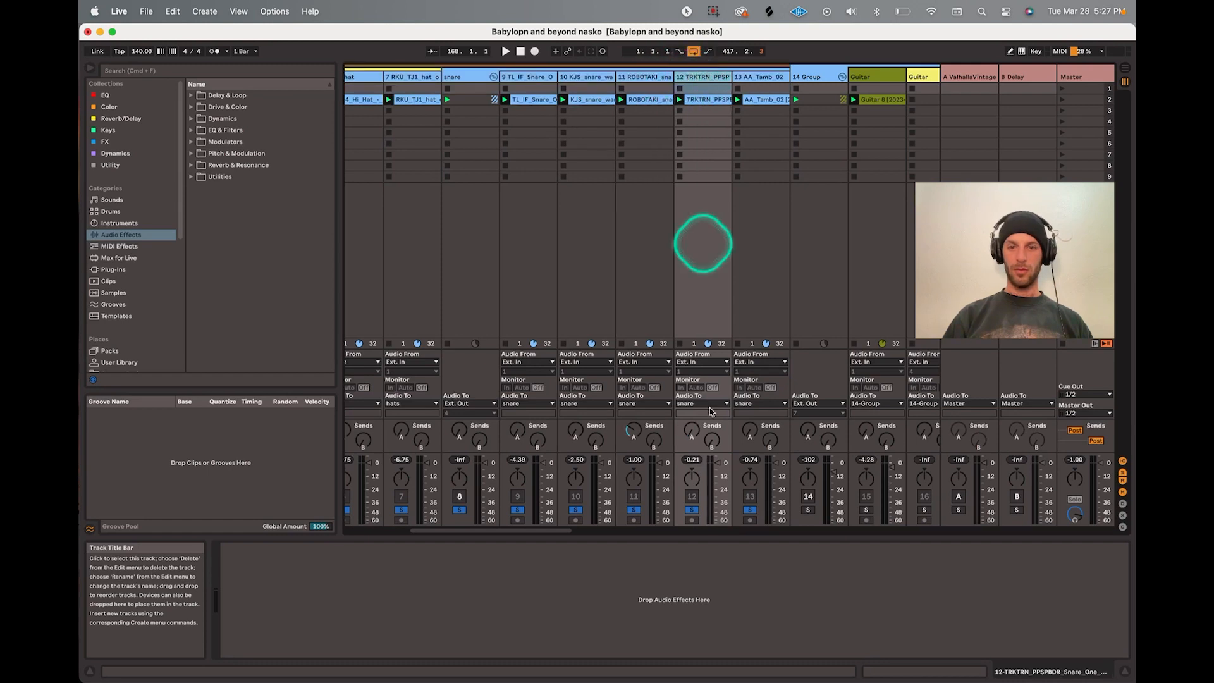
pyautogui.click(693, 510)
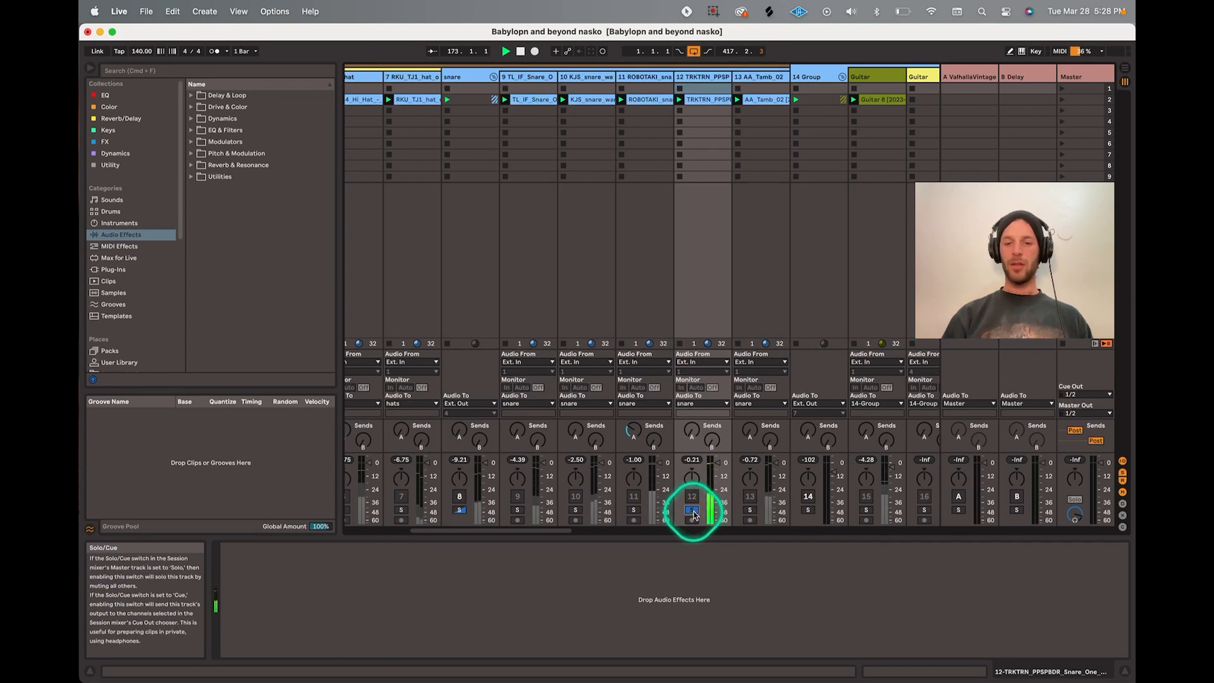
pyautogui.click(692, 510)
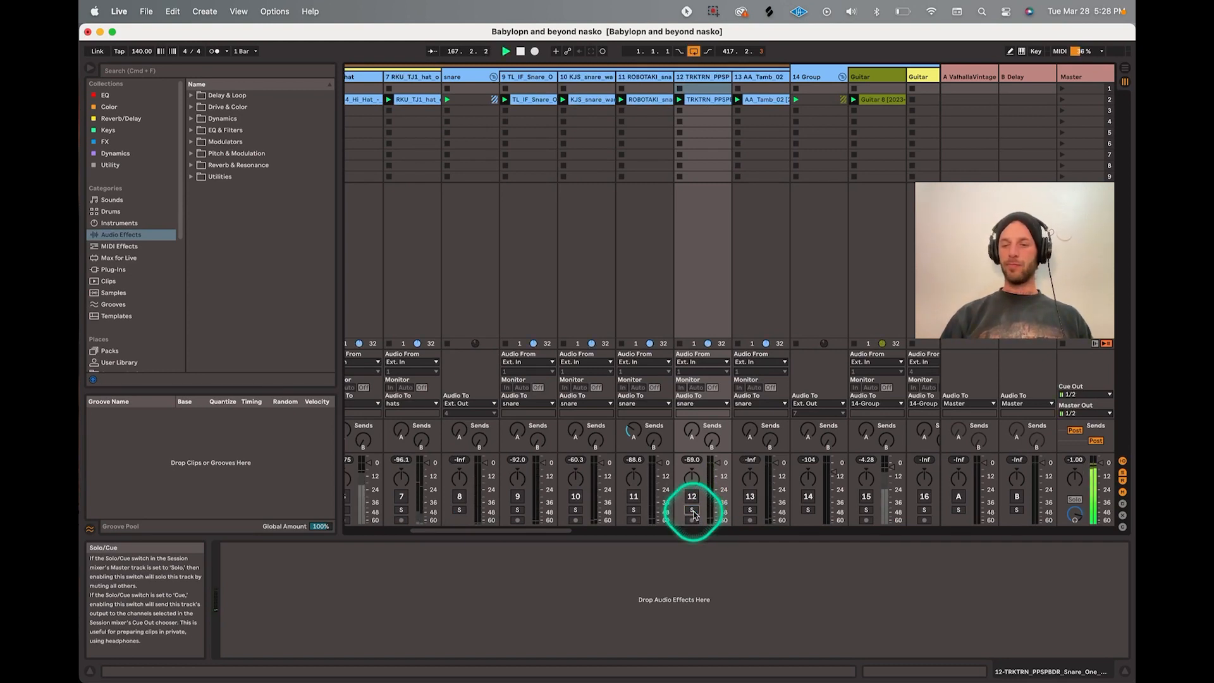
# Check the Master's meter and its available Cue Out options without changing the routing.
pyautogui.hscroll(15, 694, 514)
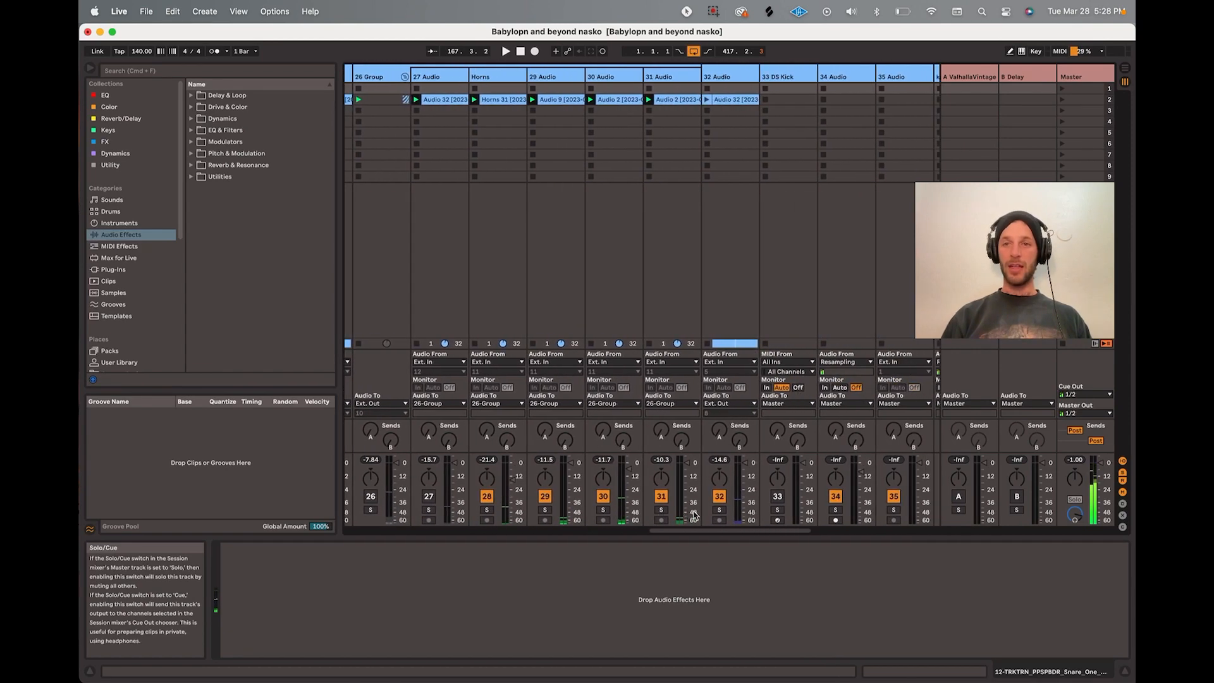
pyautogui.hscroll(8, 694, 514)
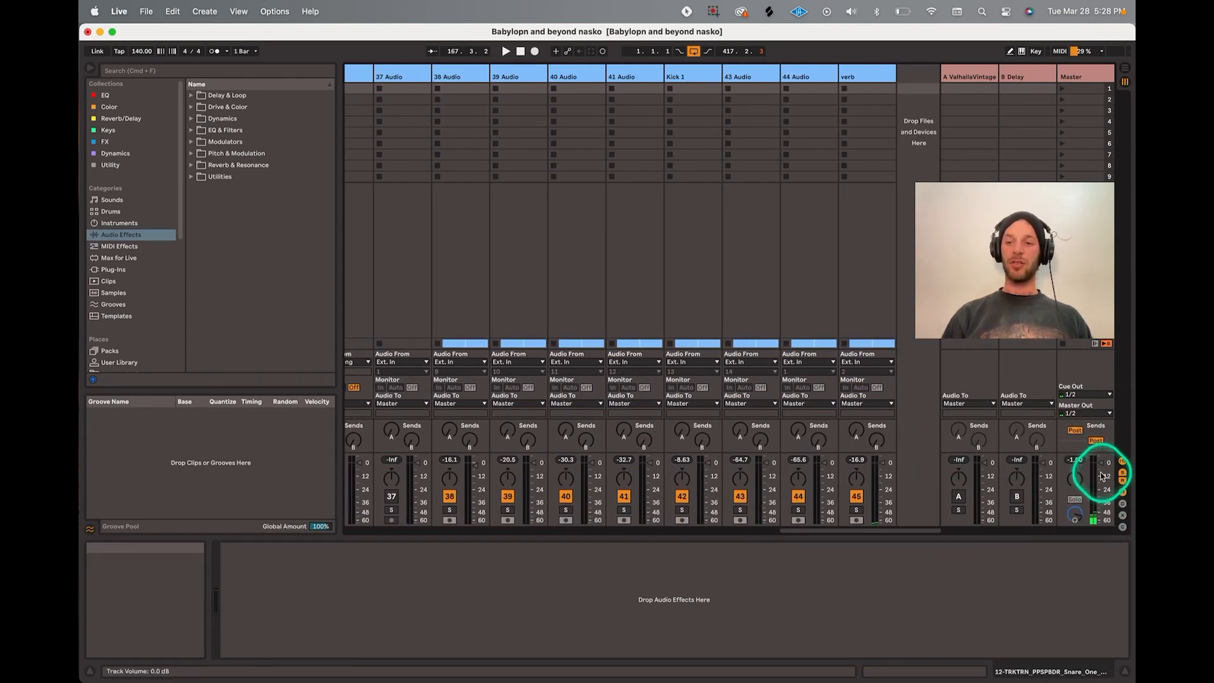
pyautogui.click(1087, 394)
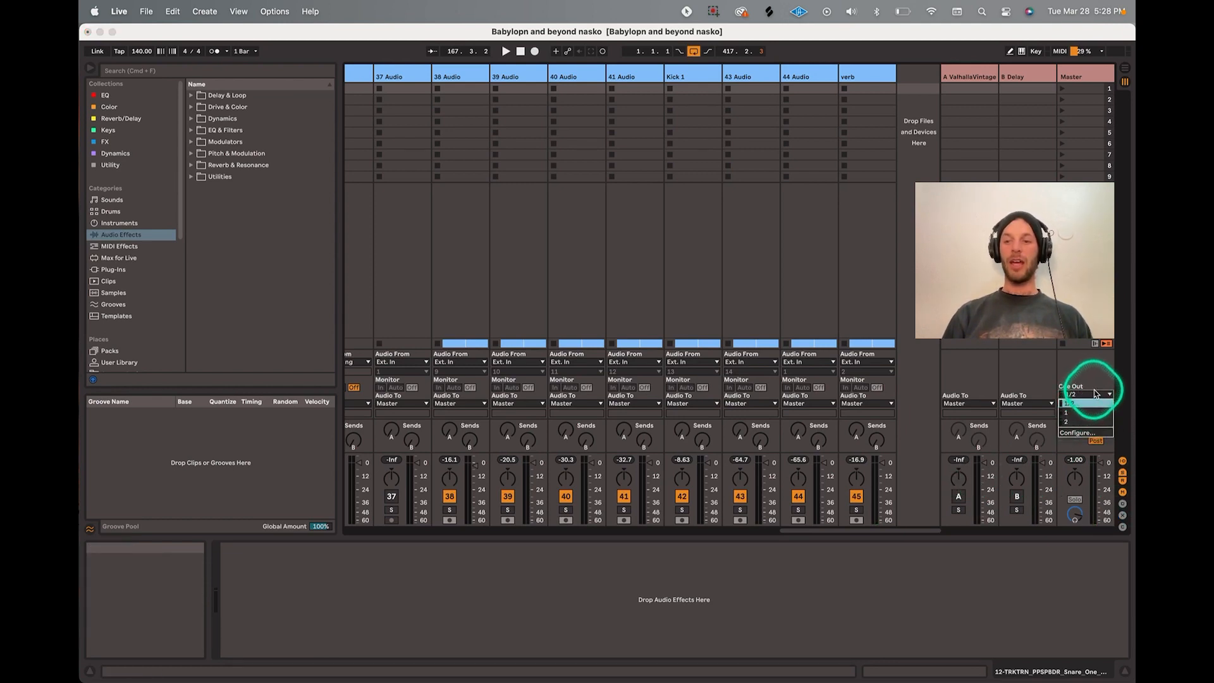
pyautogui.click(1062, 368)
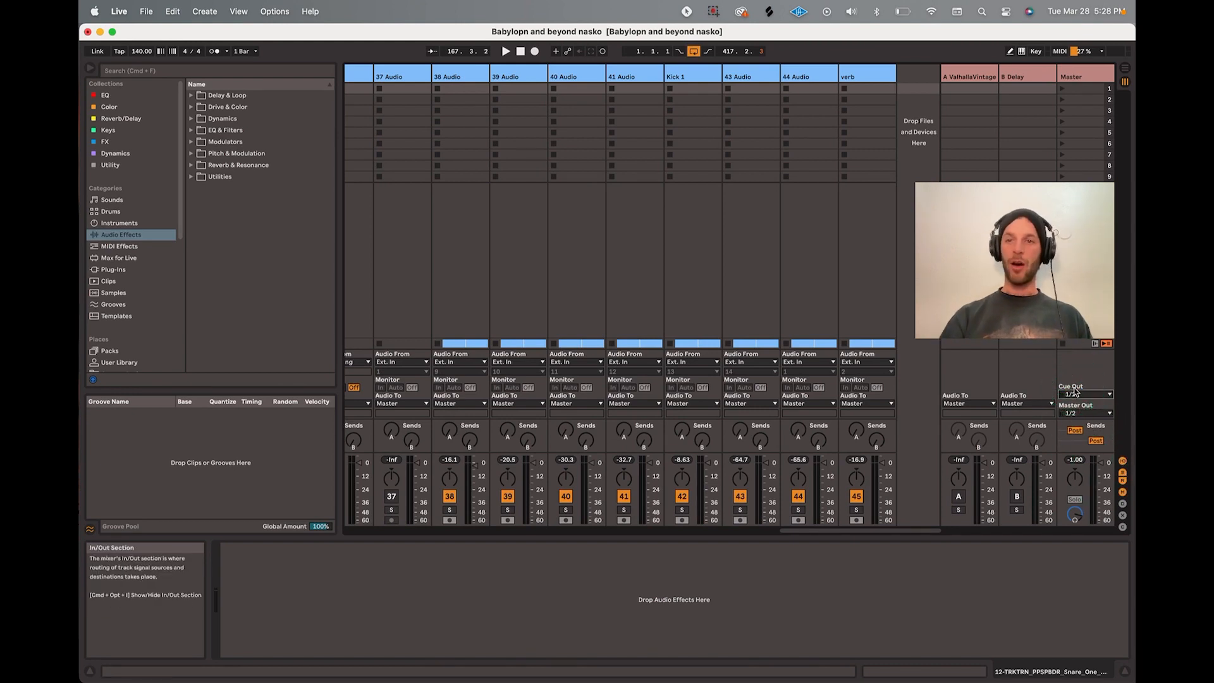
# Compare the system's sound output devices with the Audio Output Device choices in the audio preferences, leaving both as they are.
pyautogui.click(851, 12)
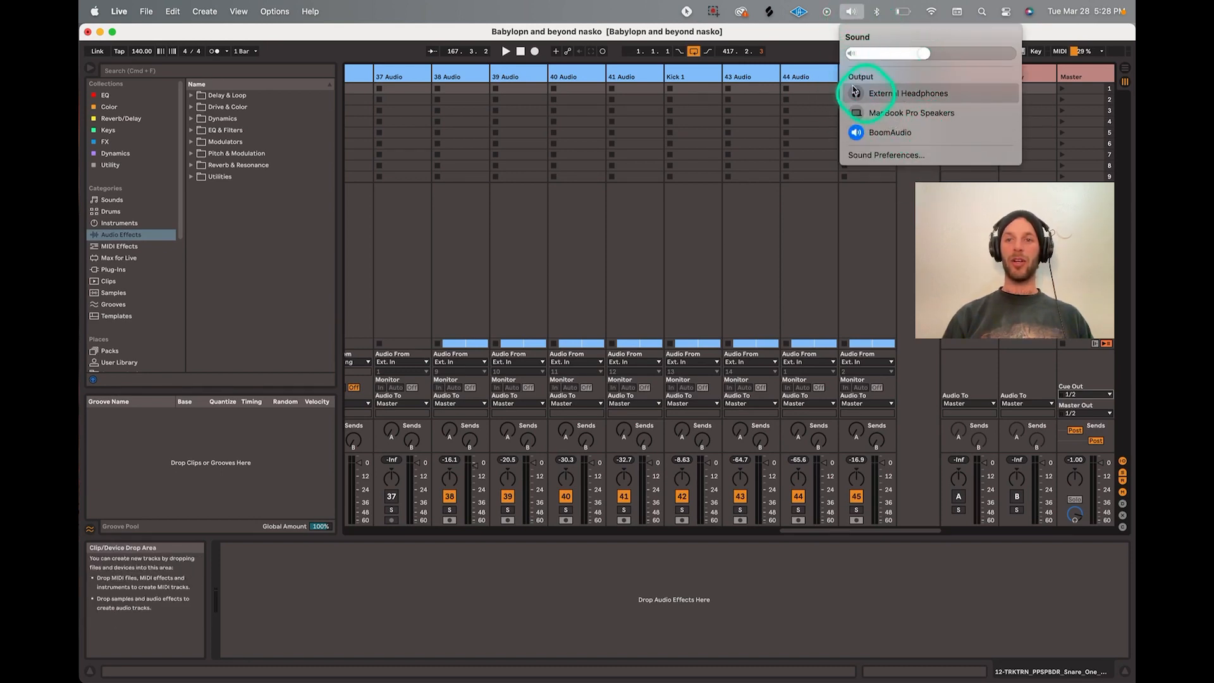
pyautogui.click(851, 14)
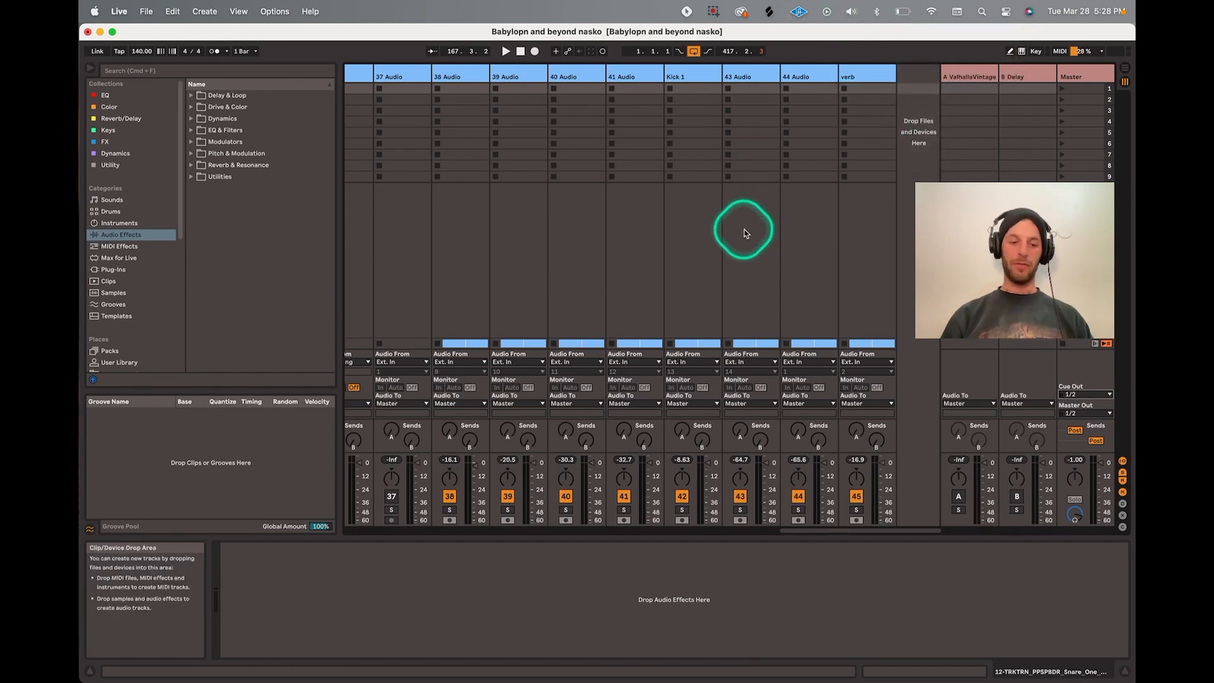
pyautogui.press('super+comma')
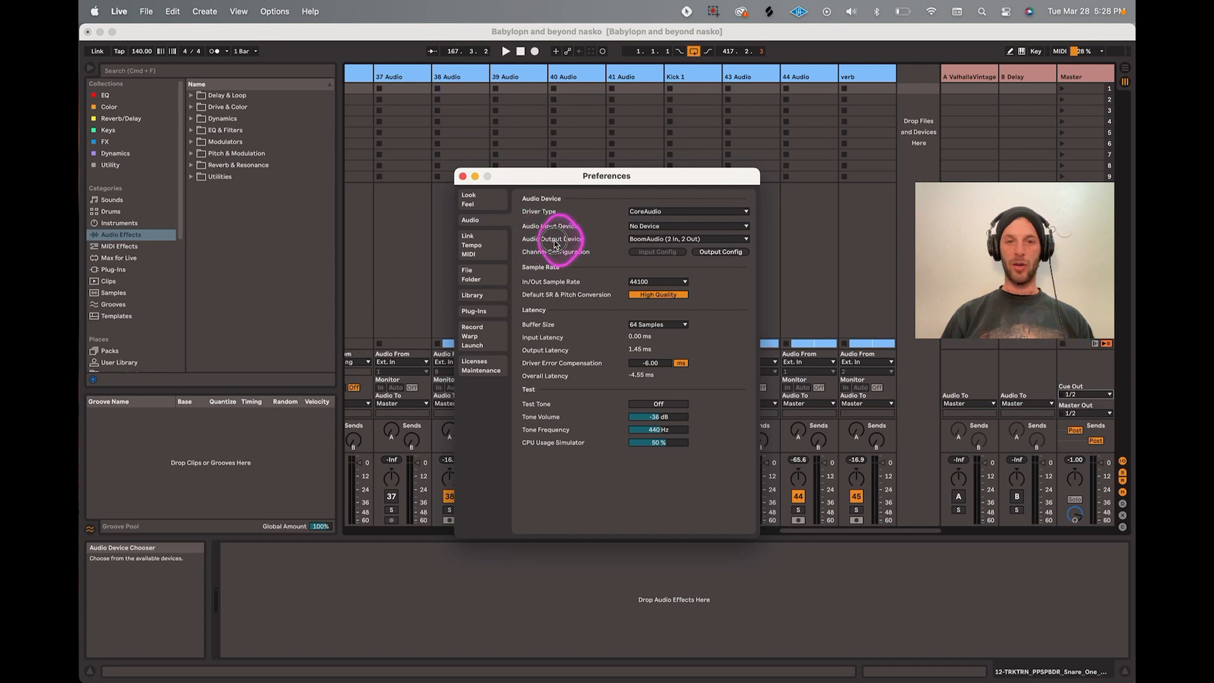
pyautogui.click(631, 239)
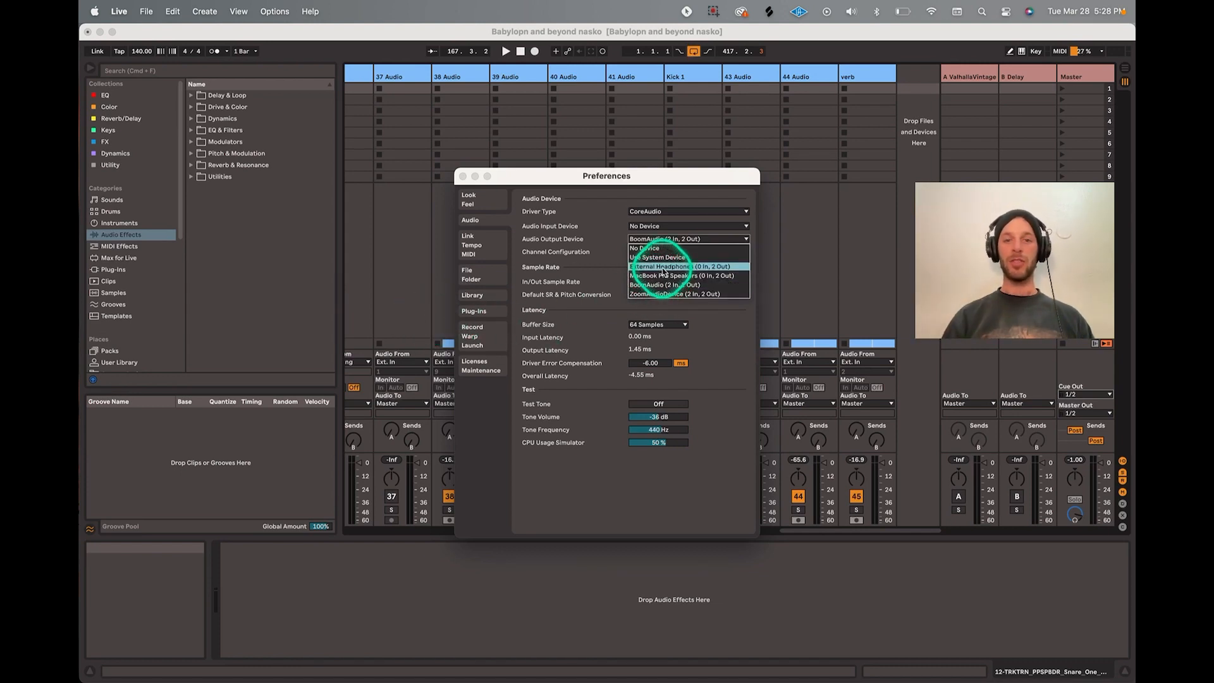
pyautogui.click(463, 176)
pyautogui.hscroll(-5, 667, 264)
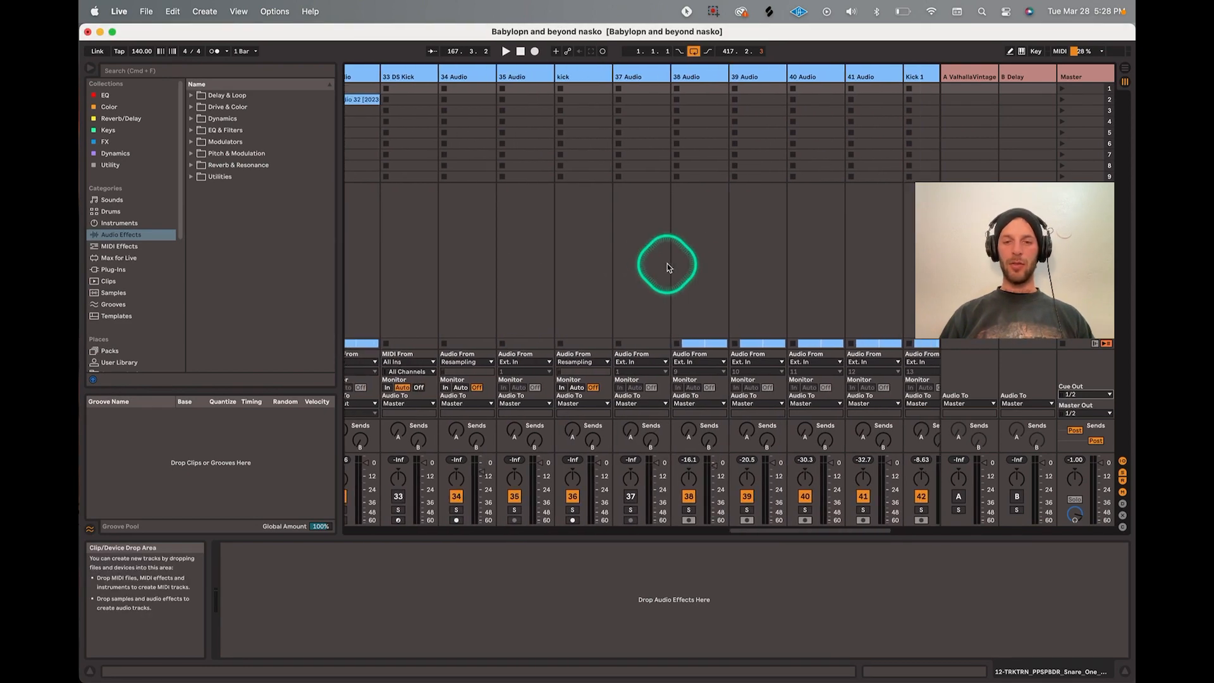
pyautogui.hscroll(5, 666, 263)
pyautogui.hscroll(-15, 666, 264)
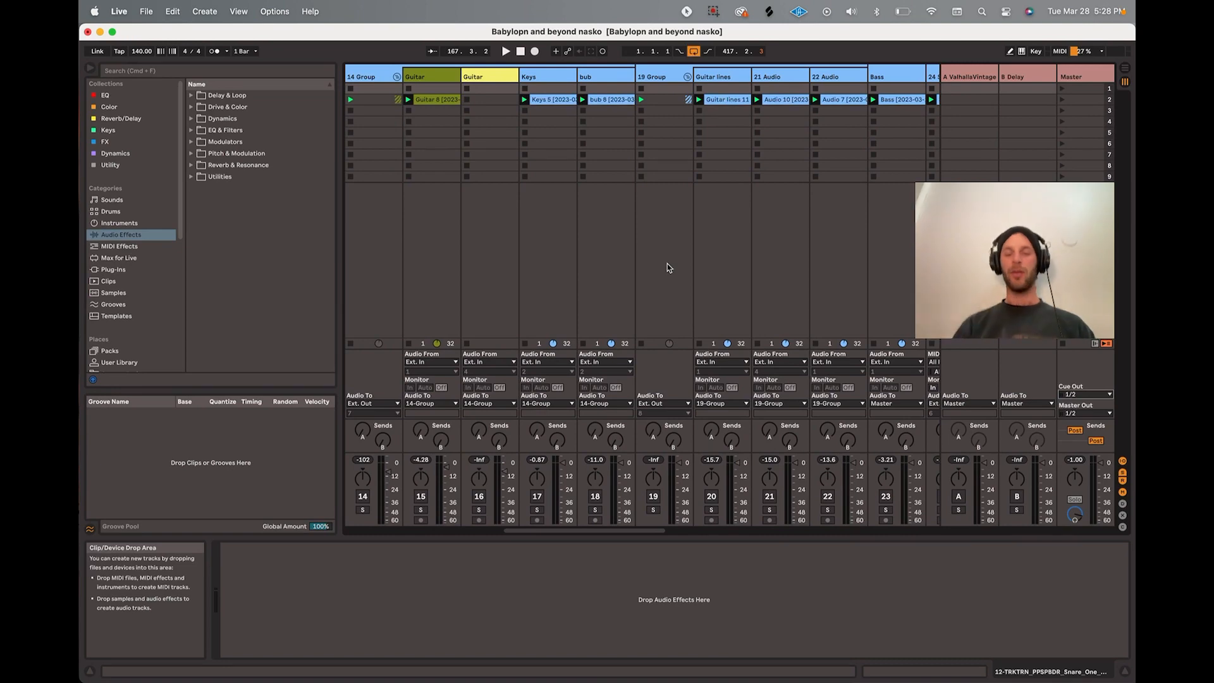
pyautogui.hscroll(15, 666, 263)
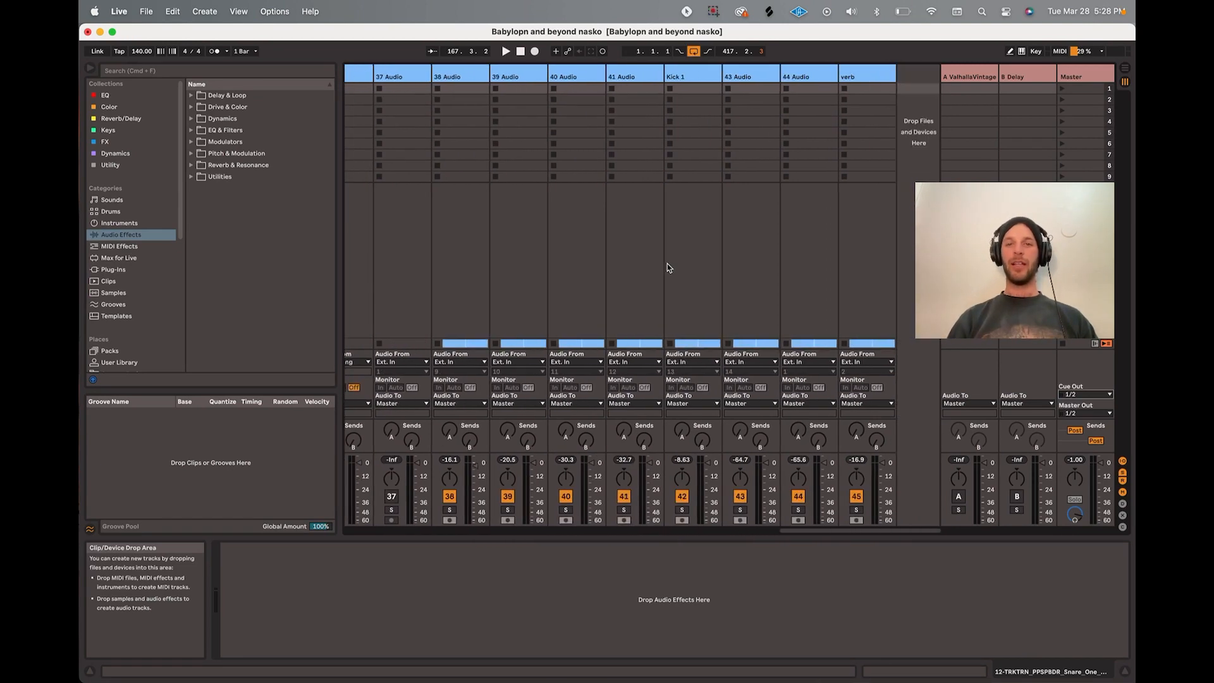
# Insert a MIDI track after verb, load Impulse's Backbeat Room.adg as its own track beside it, and delete the empty MIDI track.
pyautogui.click(870, 78)
pyautogui.press('super+shift+t')
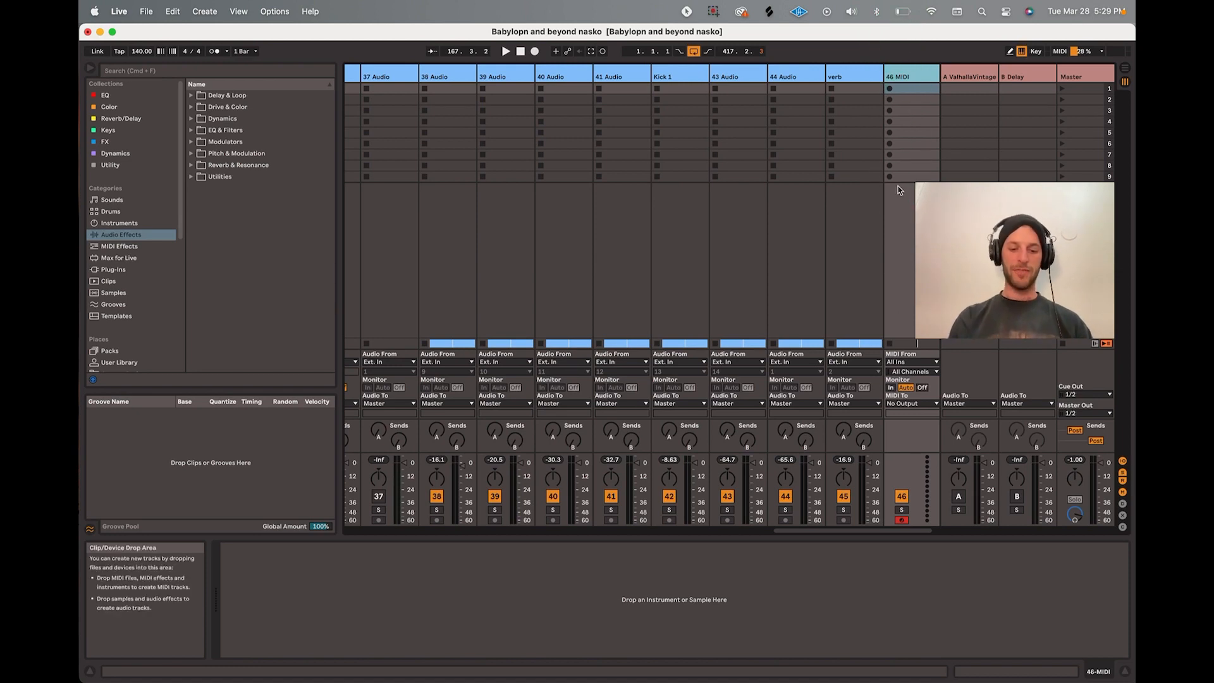
pyautogui.click(130, 224)
pyautogui.click(223, 177)
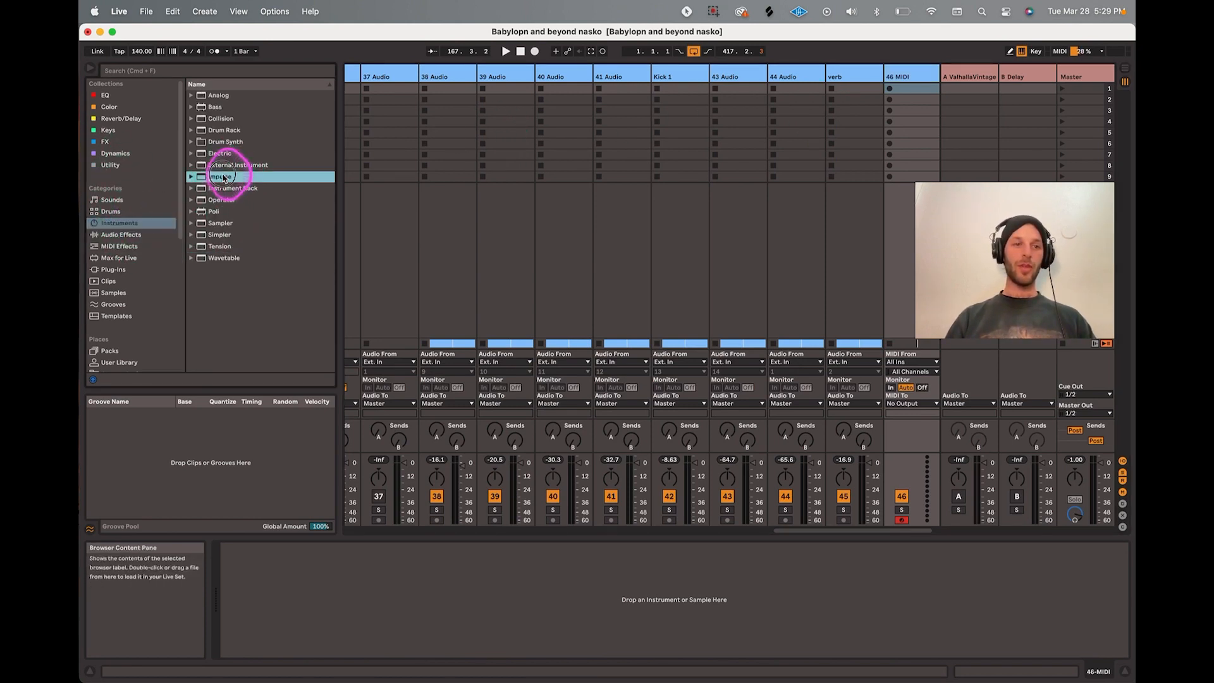
pyautogui.press('Right')
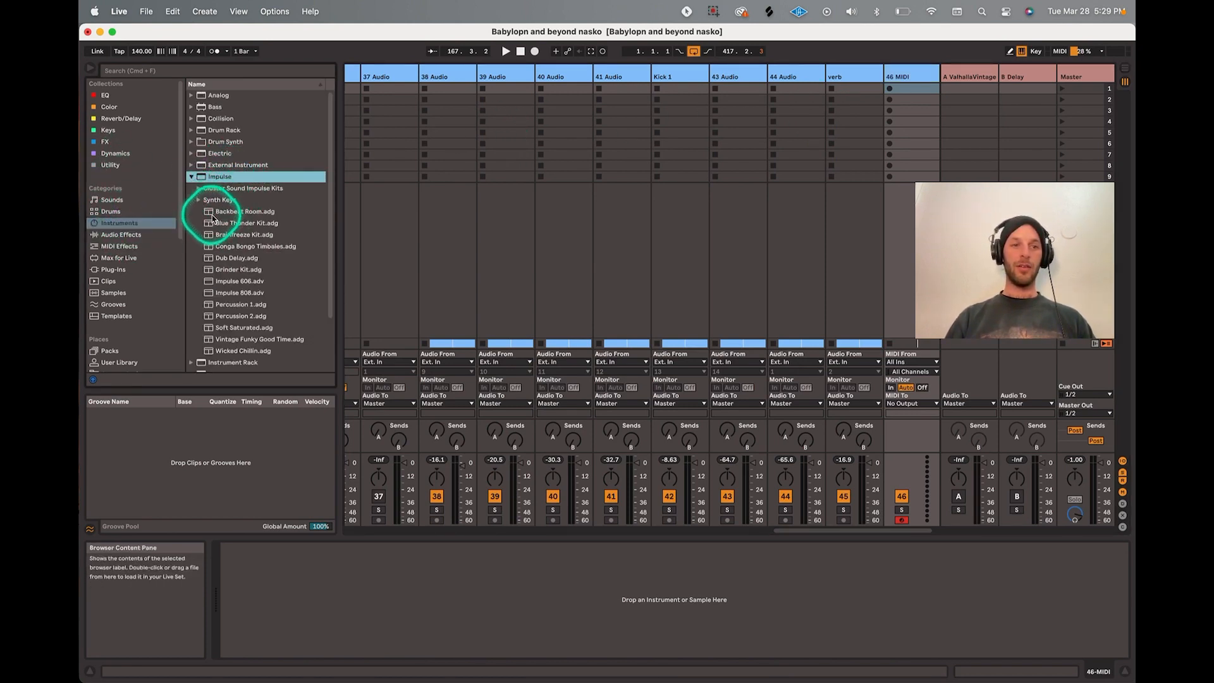
pyautogui.moveTo(213, 214); pyautogui.dragTo(882, 80)
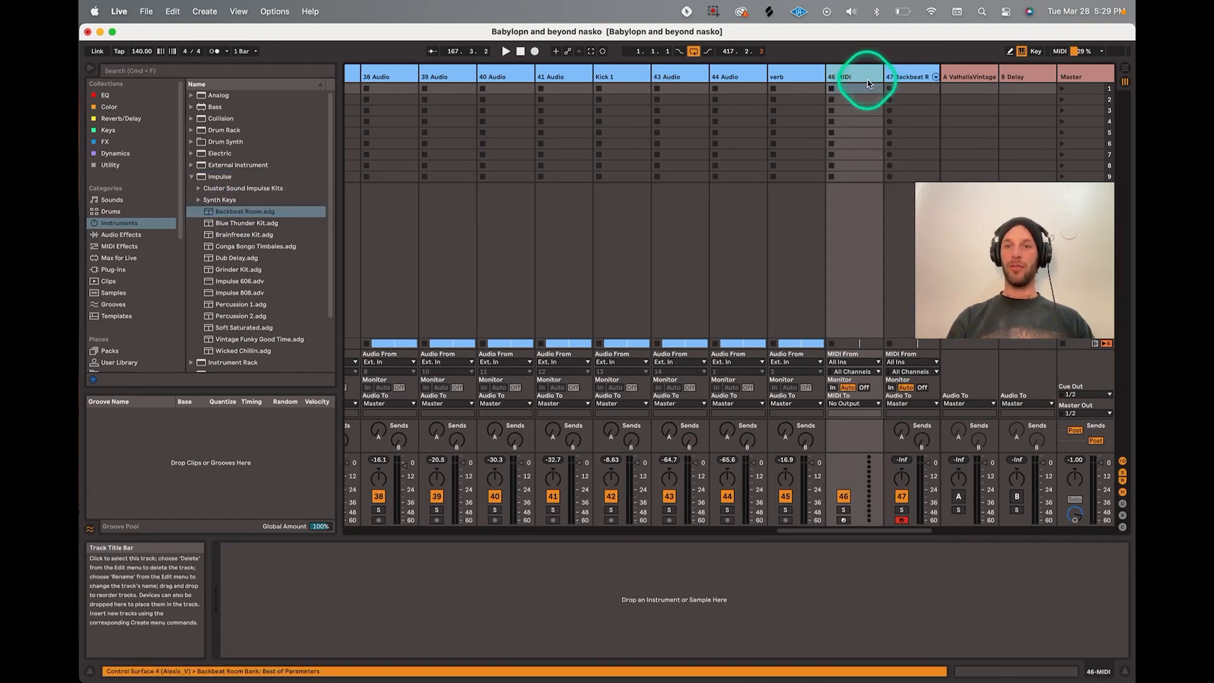
pyautogui.press('Delete')
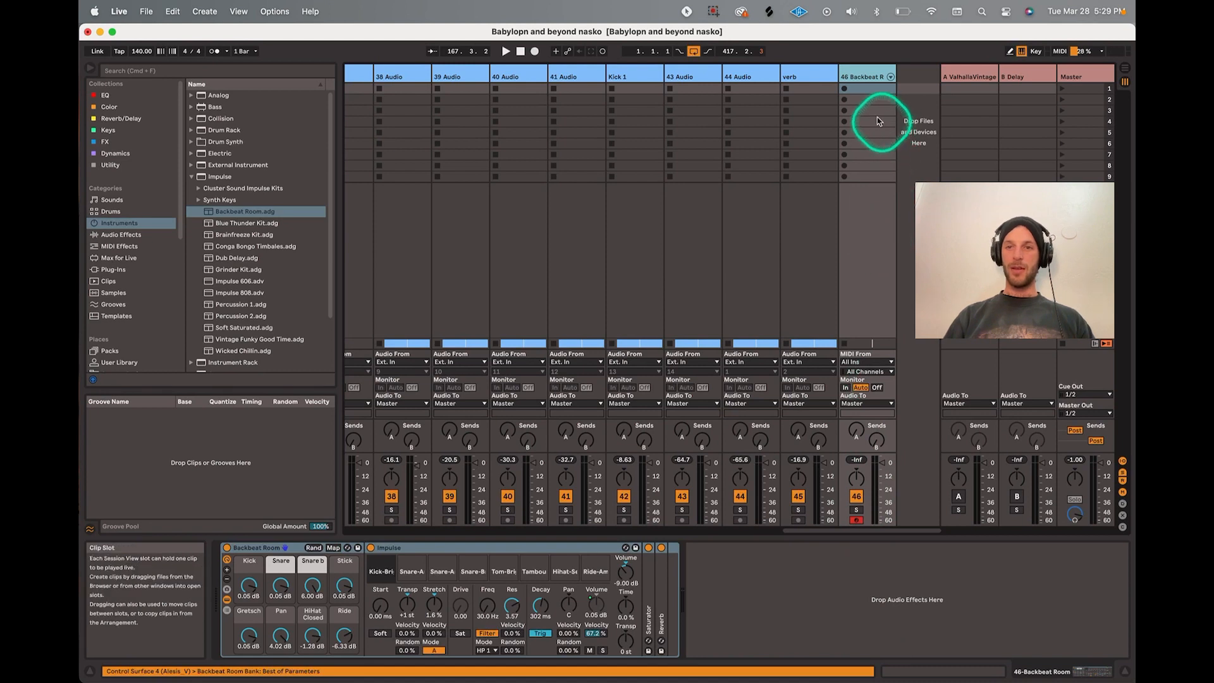
# Create a MIDI clip in the Backbeat Room track's first slot and draw a rising run of 1/16 notes from F3 to B3.
pyautogui.doubleClick(863, 89)
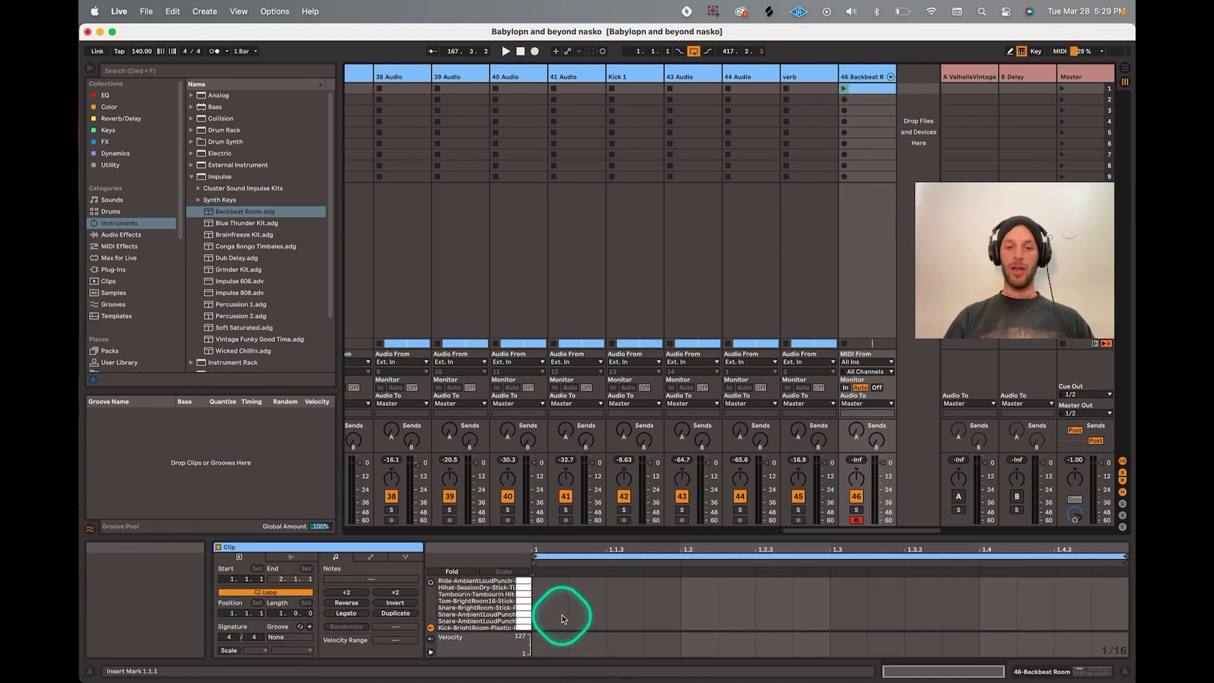
pyautogui.press('b')
pyautogui.moveTo(556, 607); pyautogui.dragTo(937, 585)
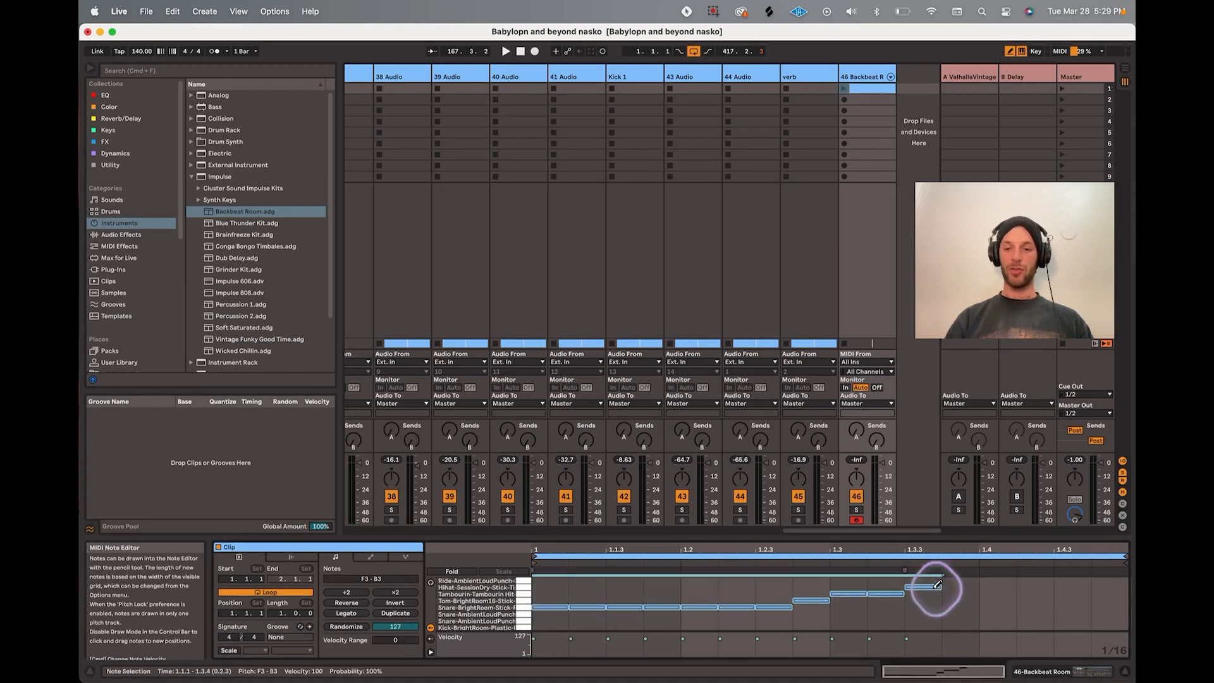
# Solo the Backbeat Room track, launch its clip to check the signal on the Master, and stop playback.
pyautogui.press('space')
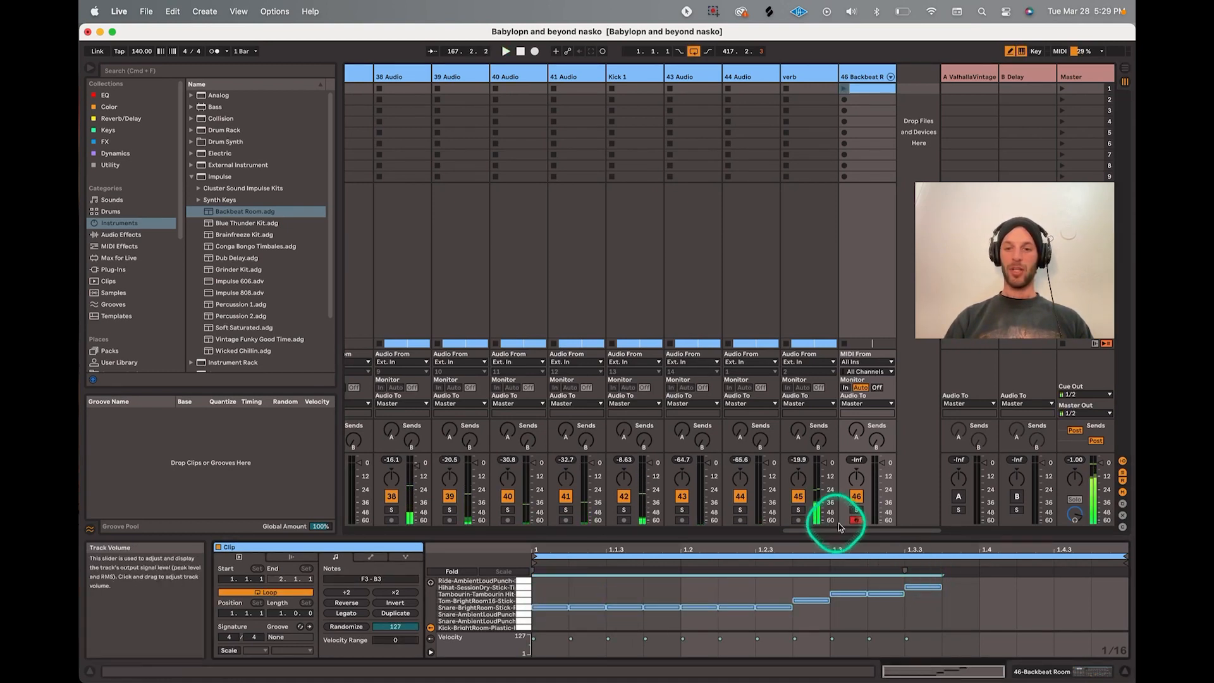
pyautogui.click(856, 510)
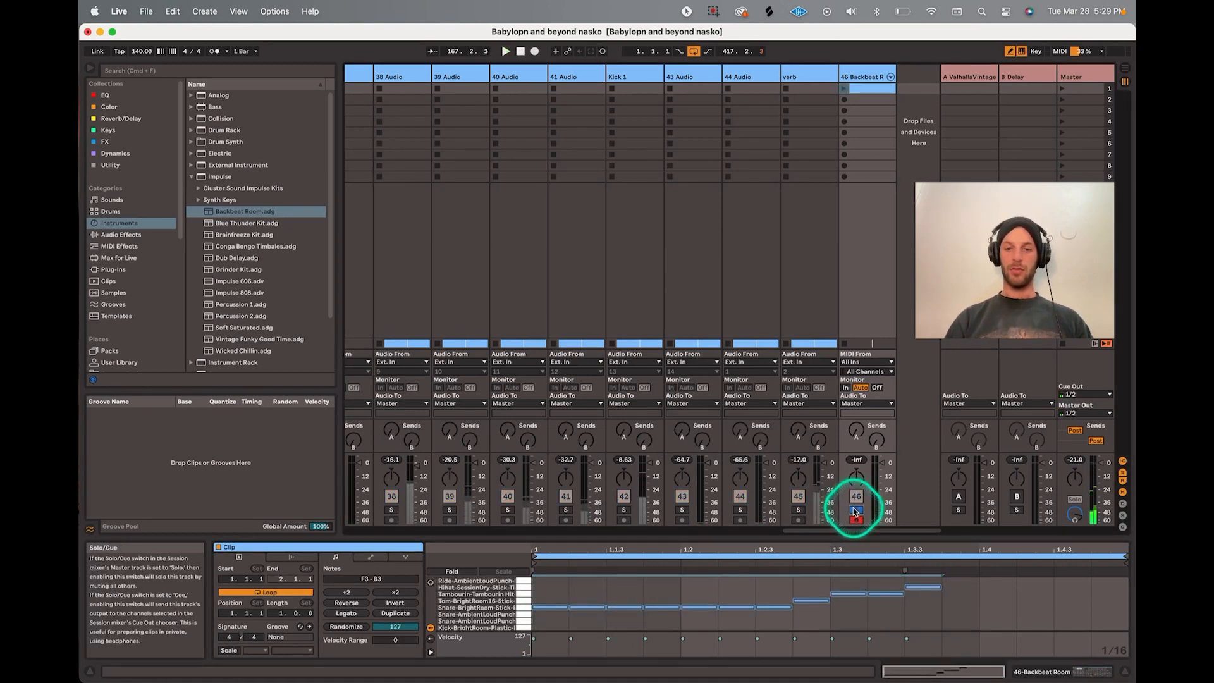
pyautogui.click(844, 88)
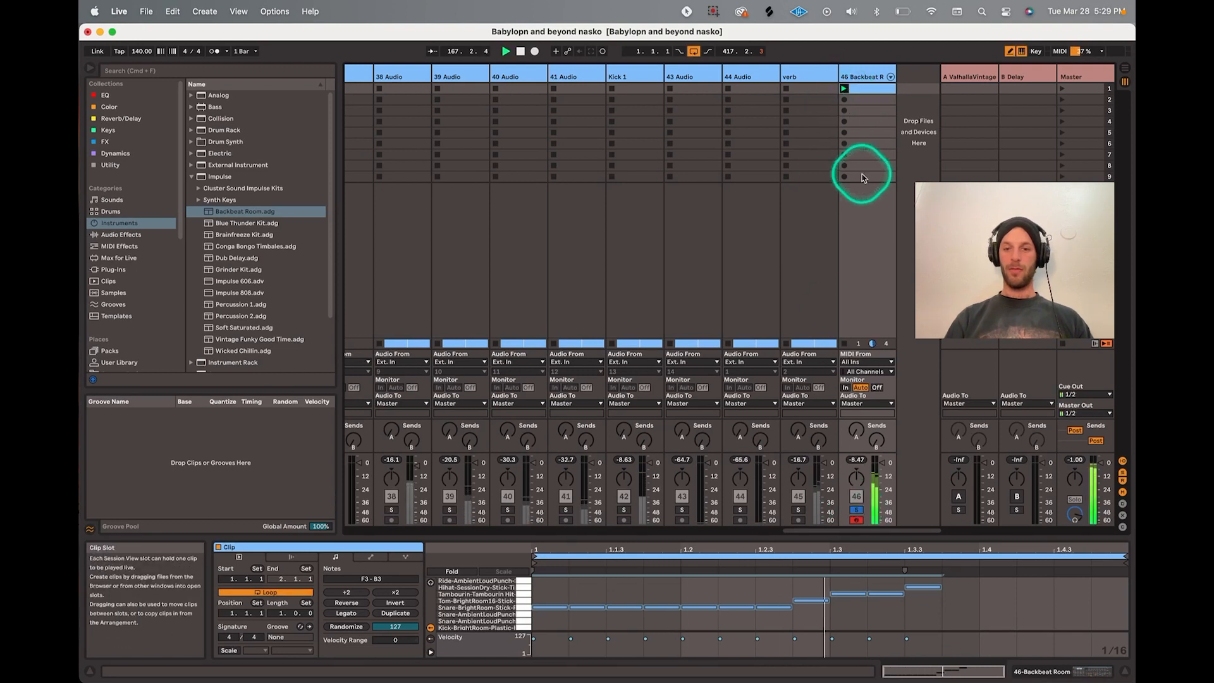
pyautogui.press('space')
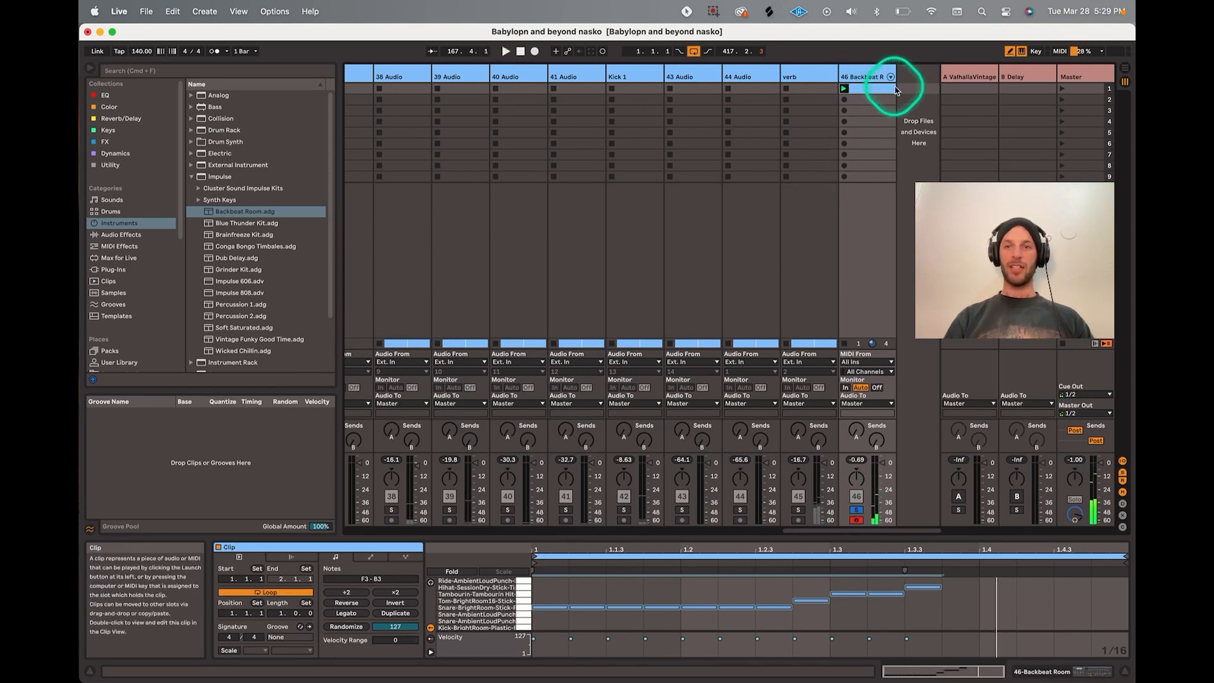
# Erase all the drawn notes from the Backbeat Room clip and play the empty clip to check for signal.
pyautogui.click(506, 52)
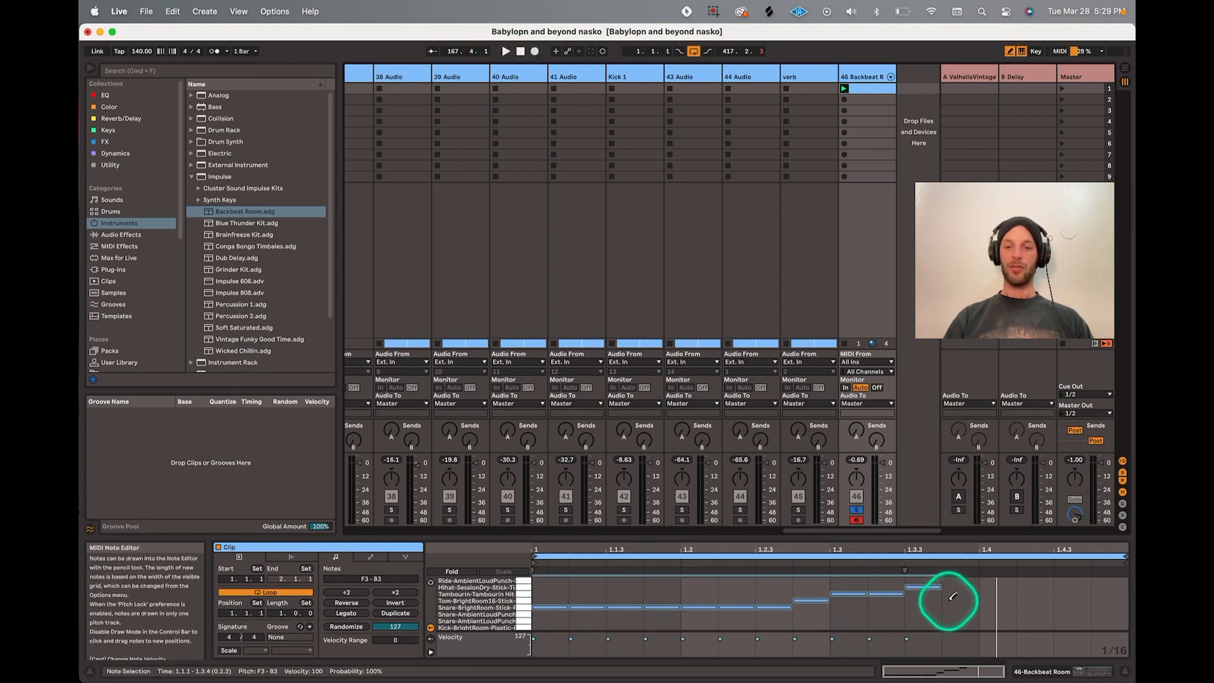
pyautogui.moveTo(925, 584); pyautogui.dragTo(699, 612)
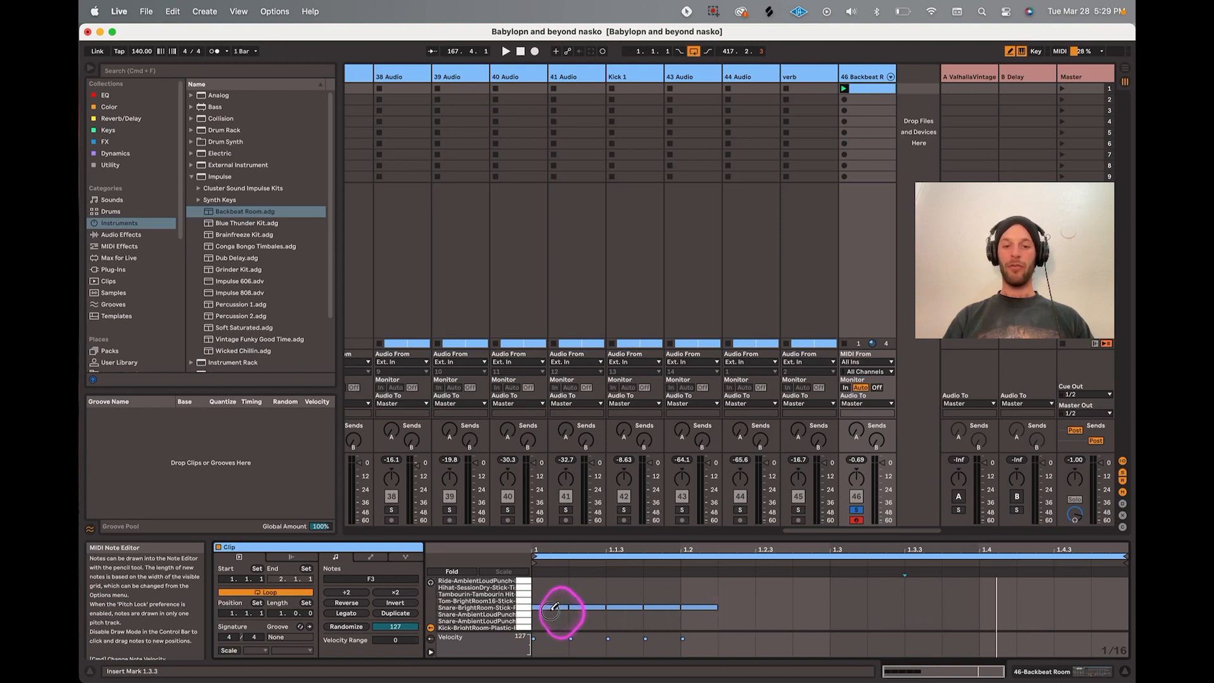
pyautogui.moveTo(526, 616); pyautogui.dragTo(607, 602)
pyautogui.press('space')
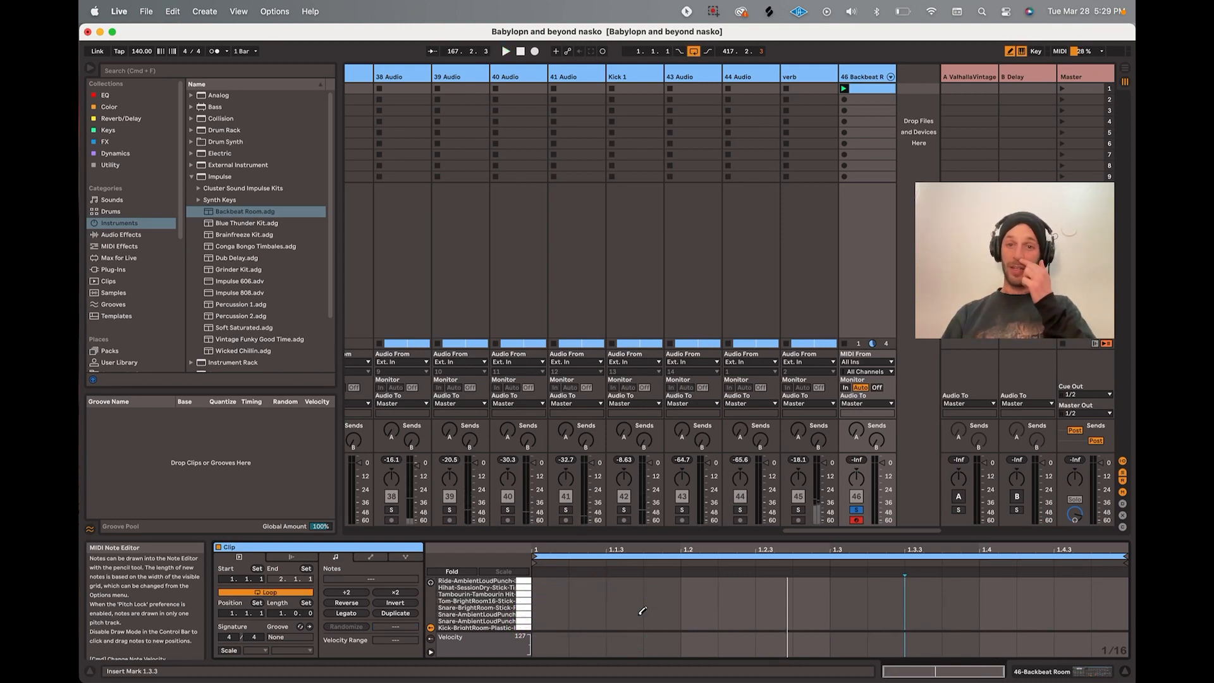
# Draw a single 1/16 F3 note at the start of the clip, play it, and erase it again.
pyautogui.click(548, 606)
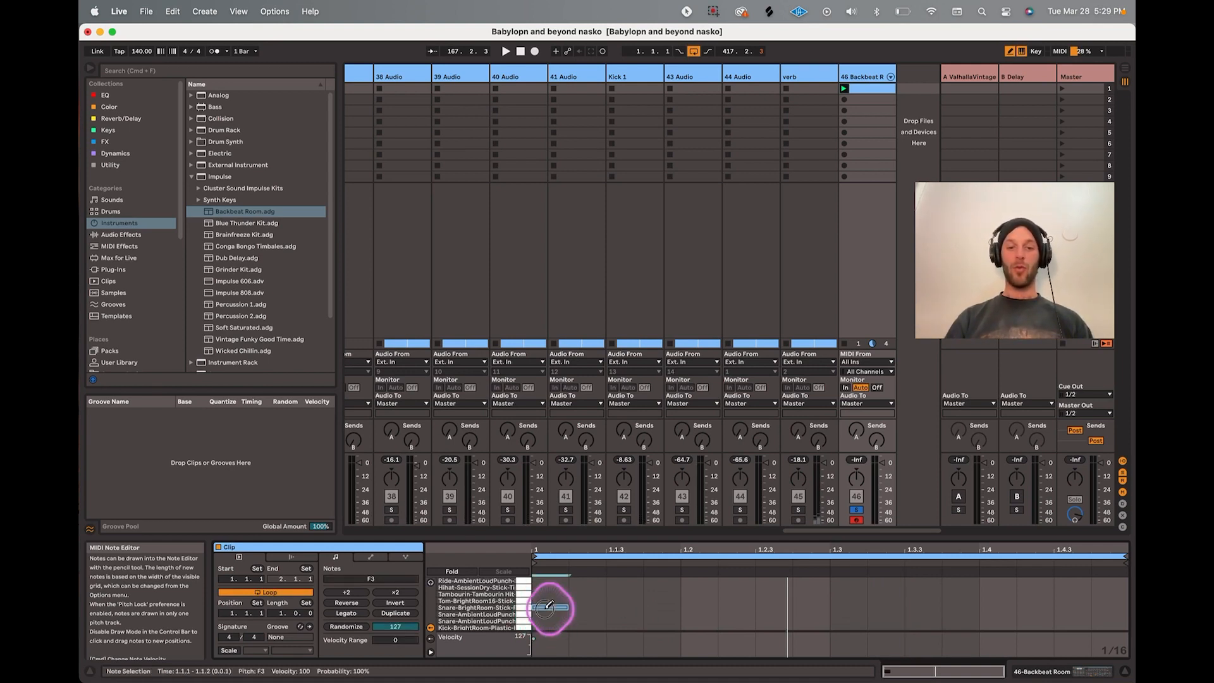
pyautogui.press('space')
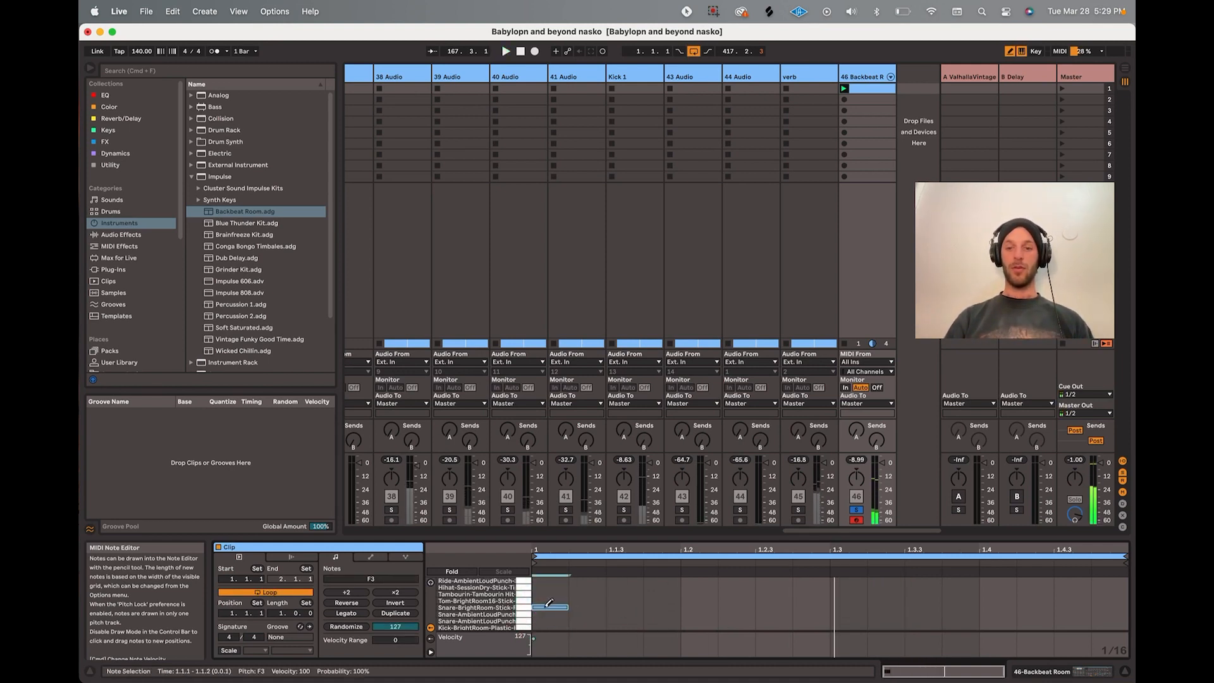
pyautogui.click(547, 606)
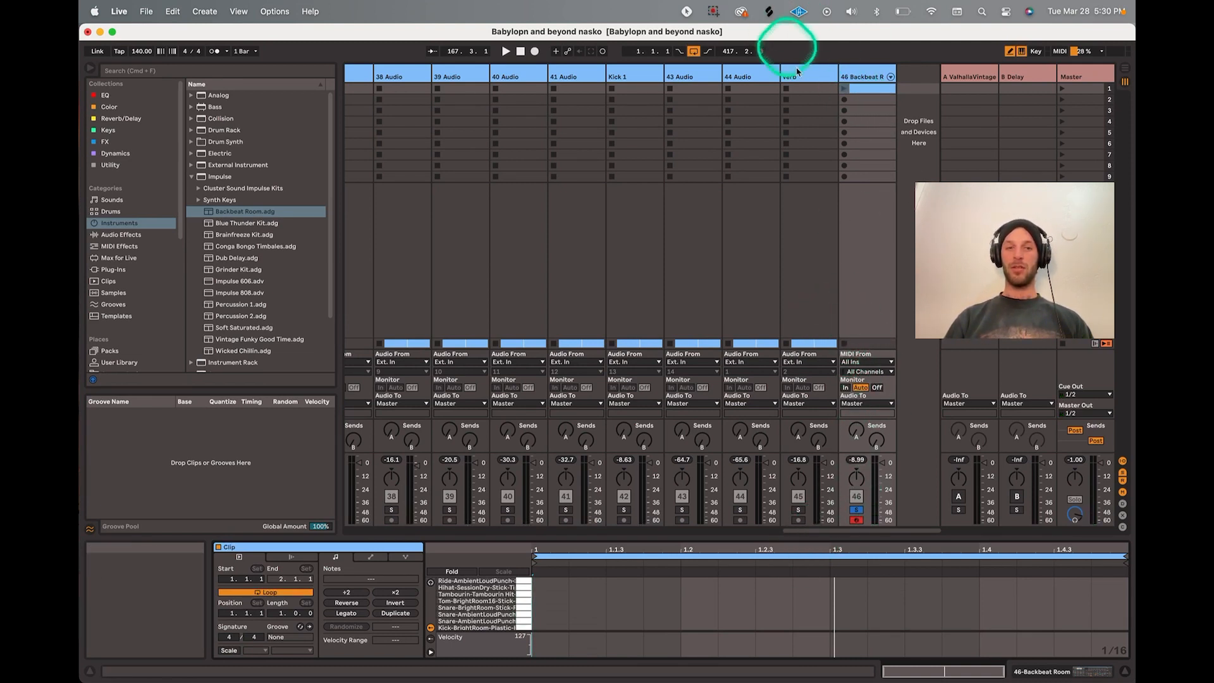
# Play the set and launch the empty Backbeat Room clip, and add a 1/16 F3 note at the clip's start.
pyautogui.press('space')
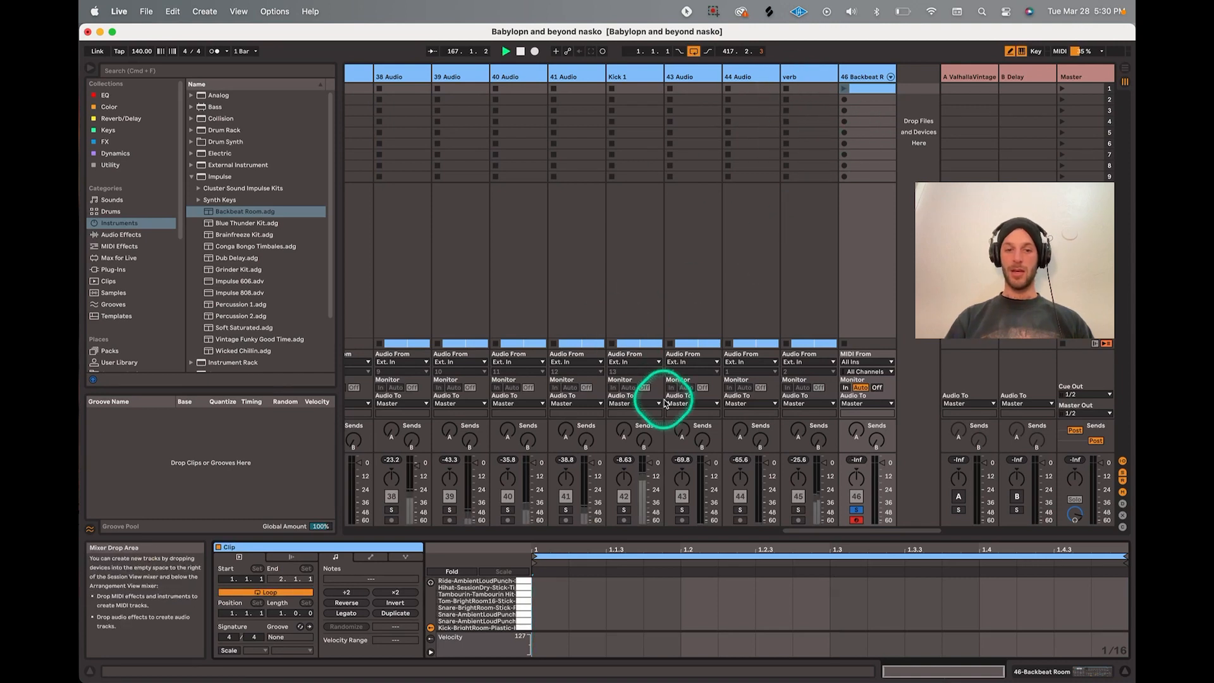
pyautogui.click(506, 51)
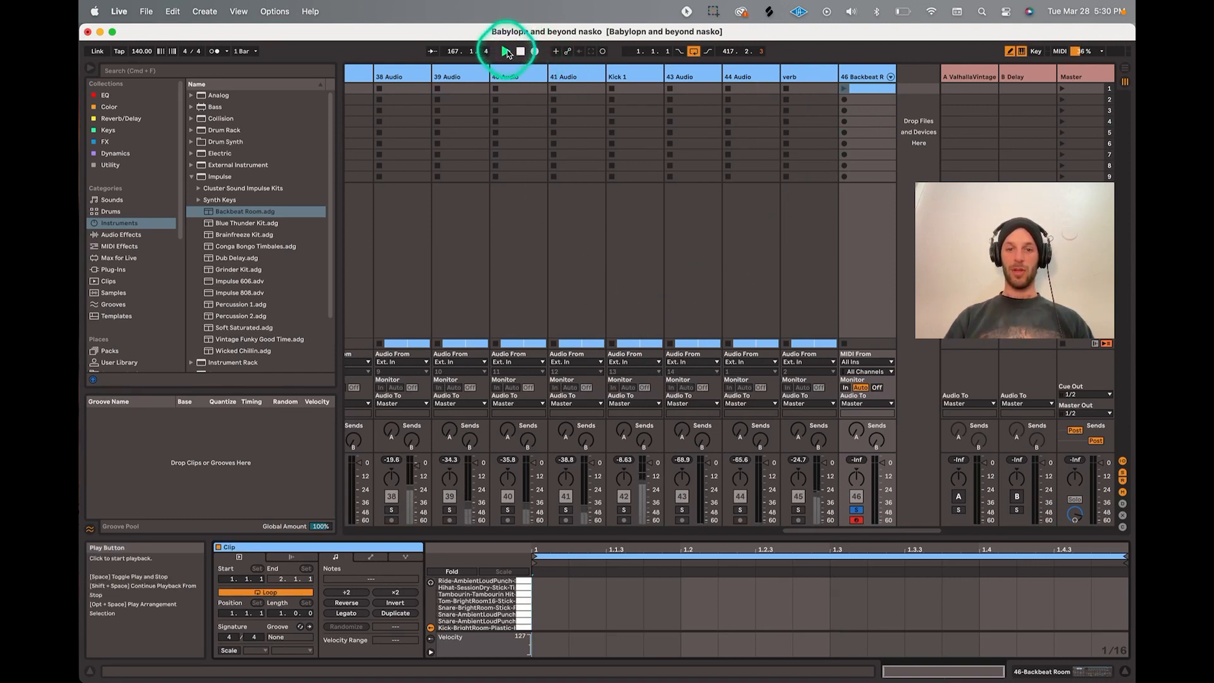
pyautogui.click(844, 89)
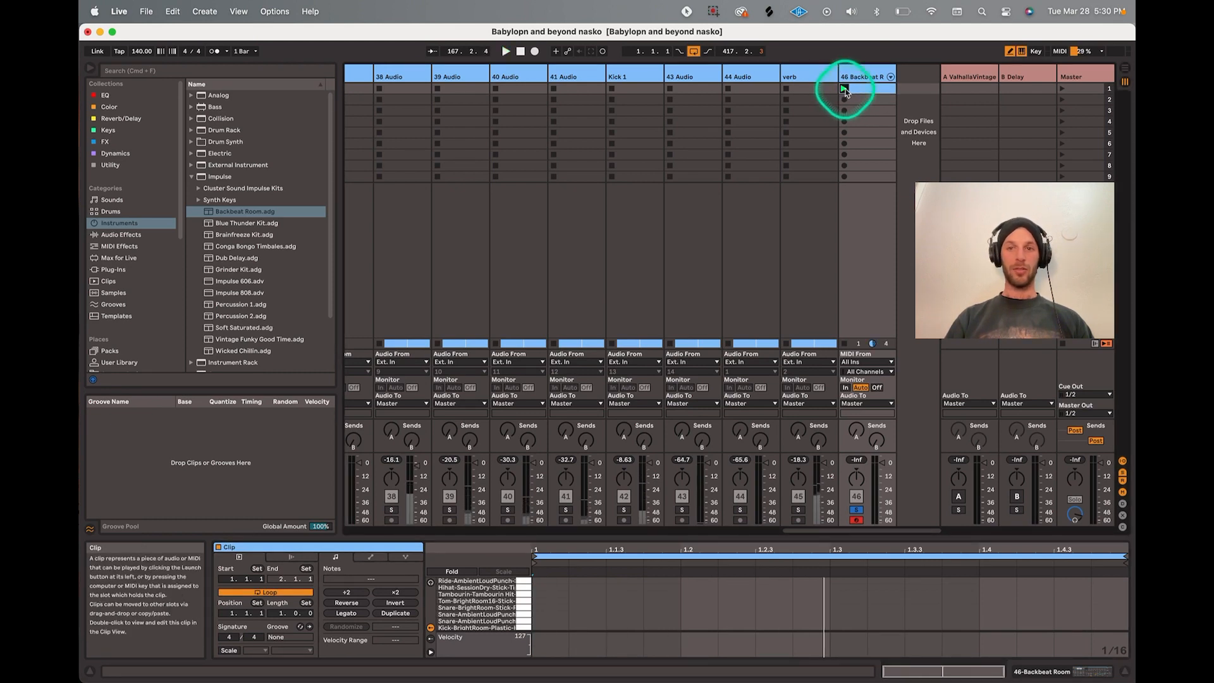
pyautogui.click(539, 606)
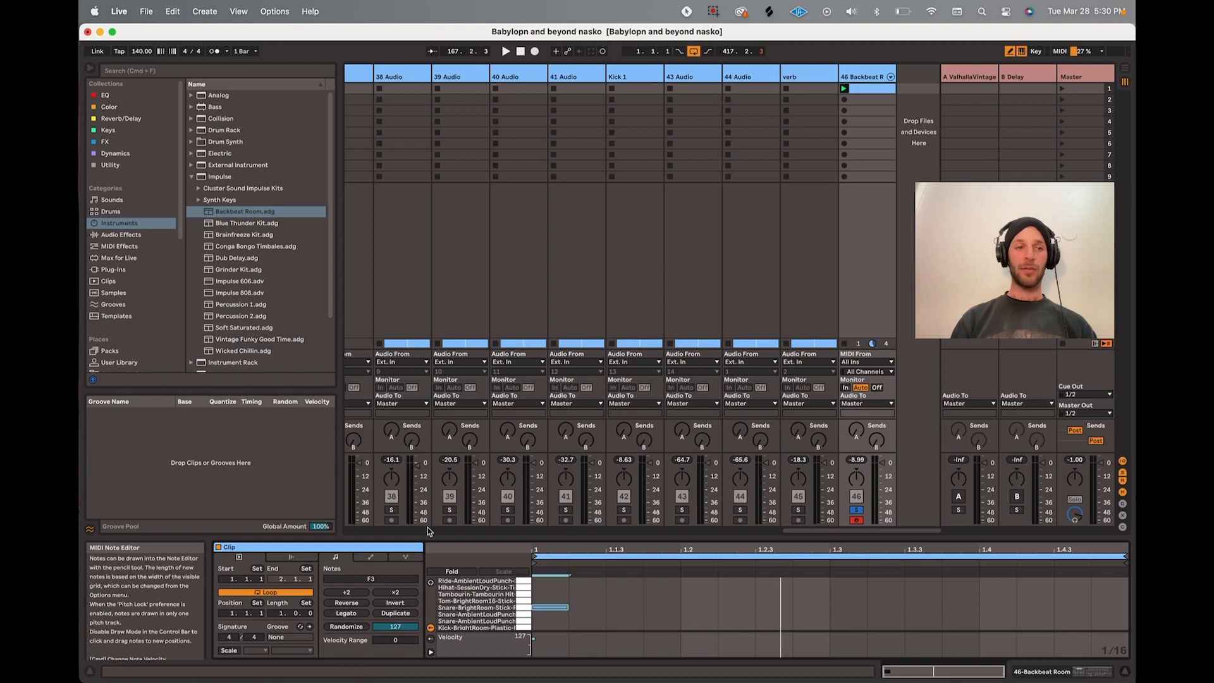
# Replace Backbeat Room on track 46 with an empty Drum Rack from the Instruments category.
pyautogui.click(191, 178)
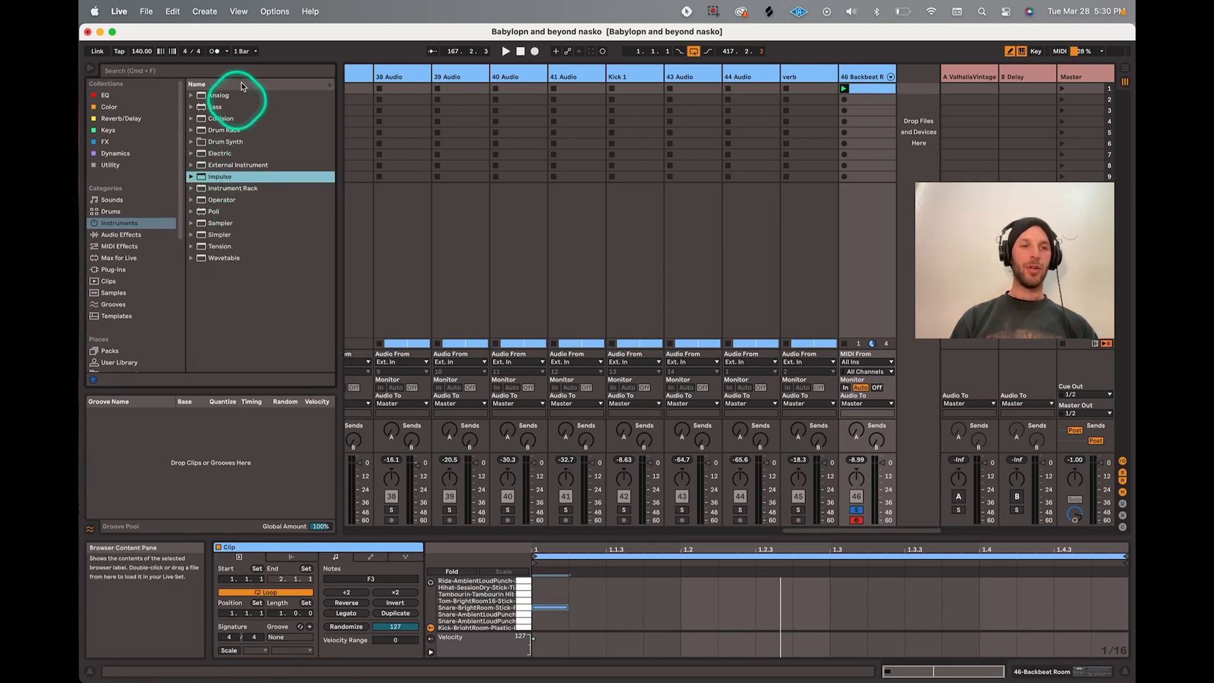
pyautogui.click(212, 133)
pyautogui.moveTo(210, 132); pyautogui.dragTo(870, 81)
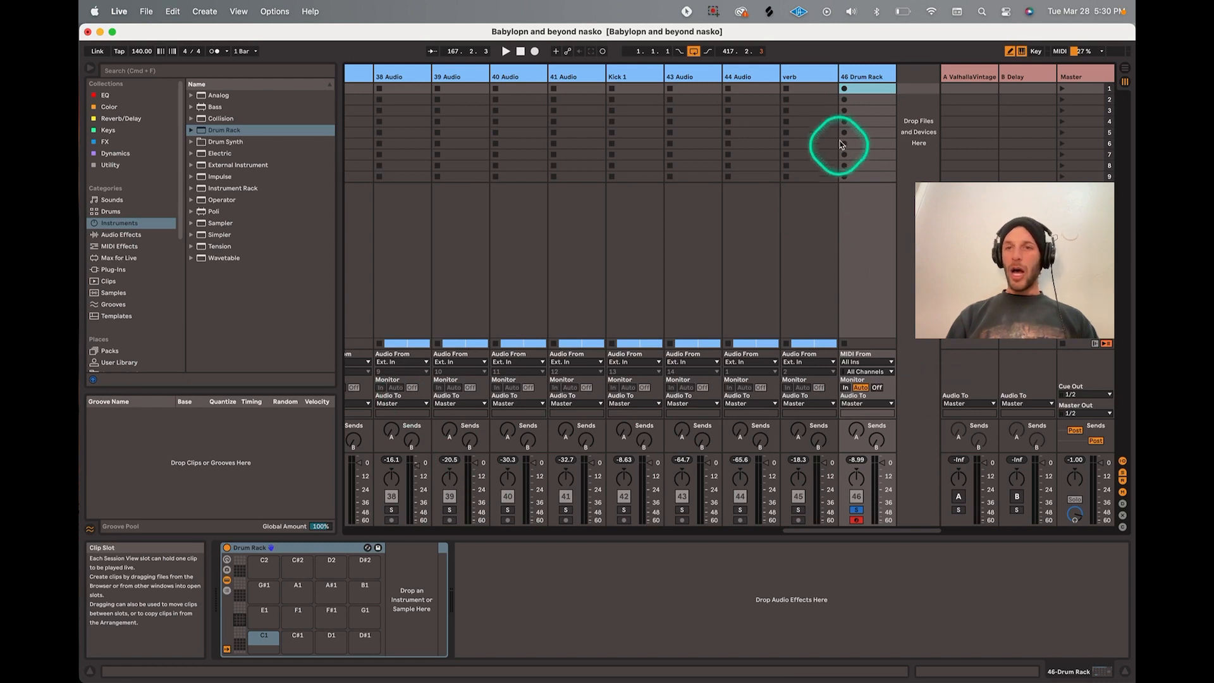
# Create a clip in the Drum Rack track's first slot with 1/16 notes on G5, F#5 and F5, and play it.
pyautogui.doubleClick(850, 90)
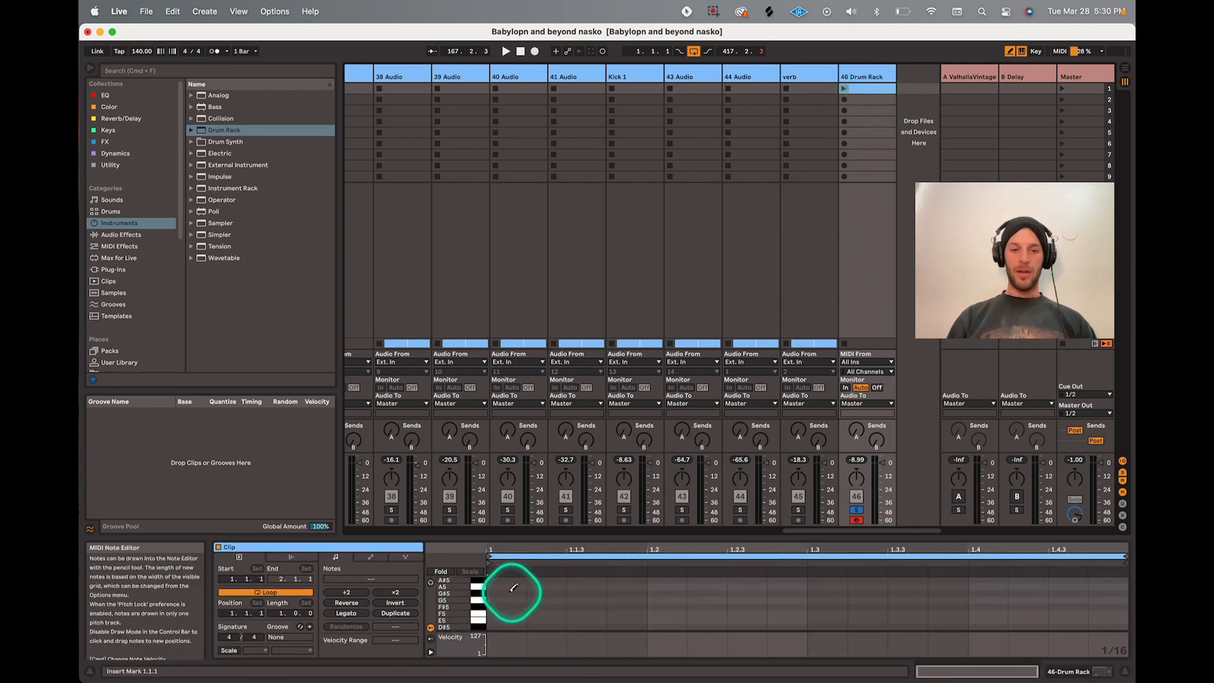
pyautogui.moveTo(500, 600); pyautogui.dragTo(837, 608)
pyautogui.press('space')
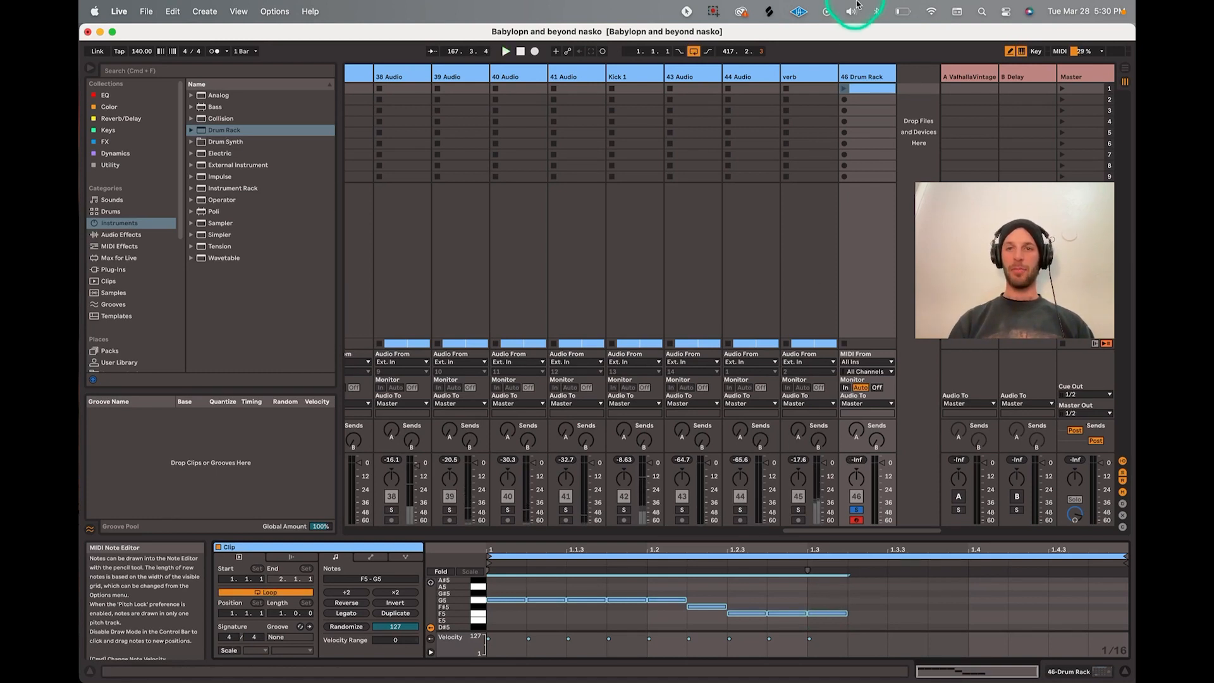
pyautogui.click(845, 90)
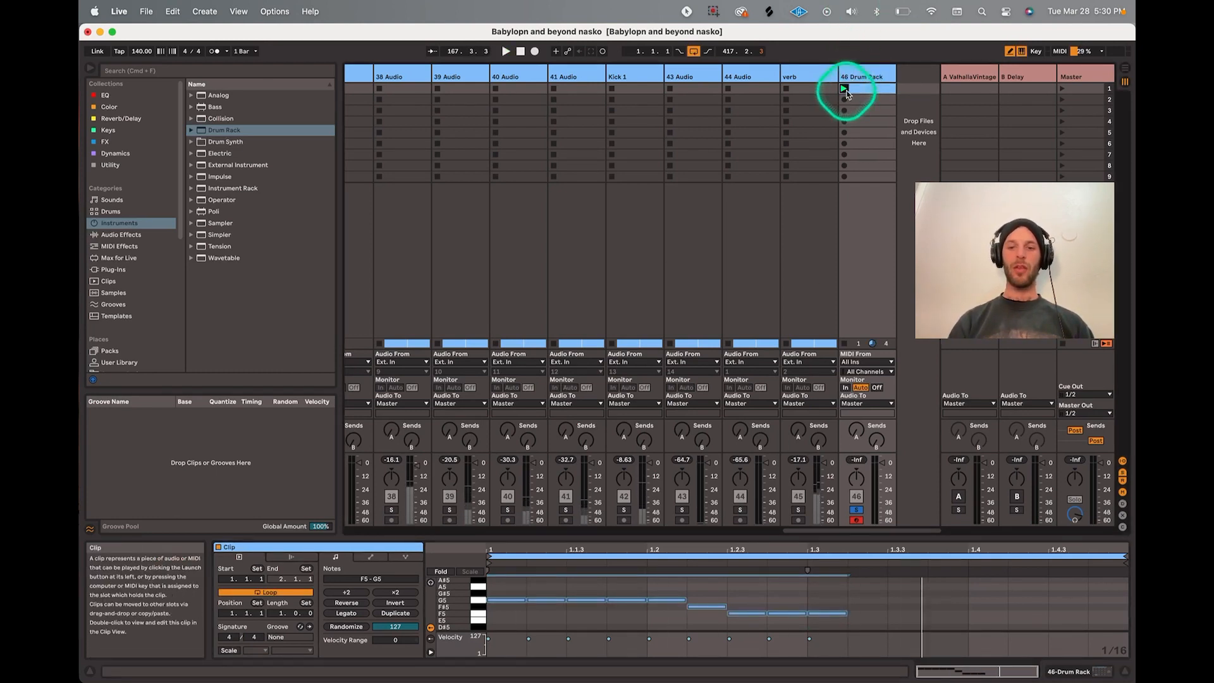
# Compare the clip's note rows with the Drum Rack's pads to check whether the notes trigger any loaded sound.
pyautogui.click(1075, 672)
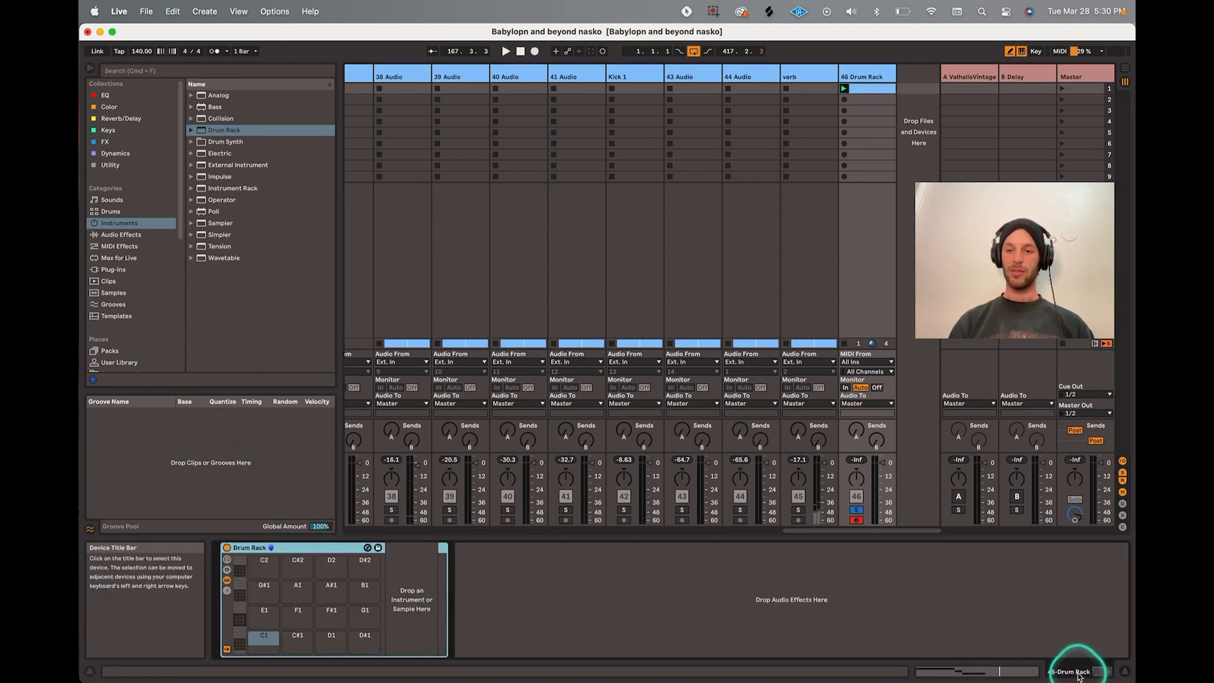
pyautogui.click(1011, 670)
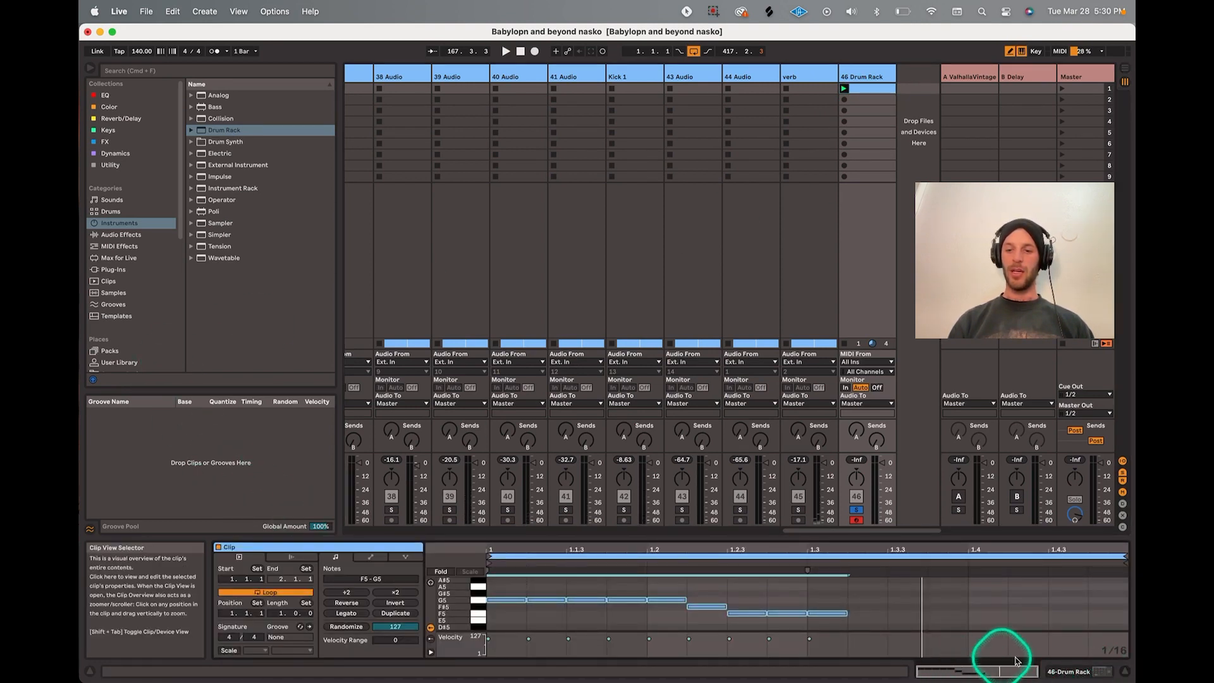
pyautogui.click(1099, 673)
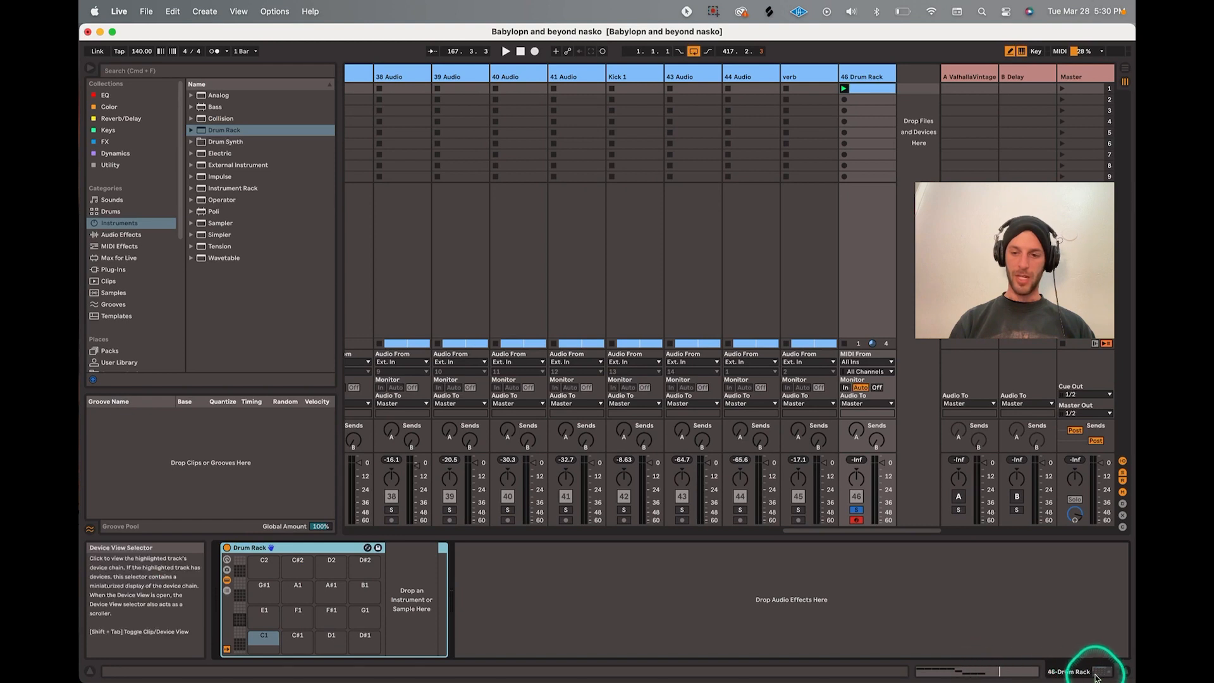
pyautogui.click(1018, 673)
pyautogui.click(1098, 673)
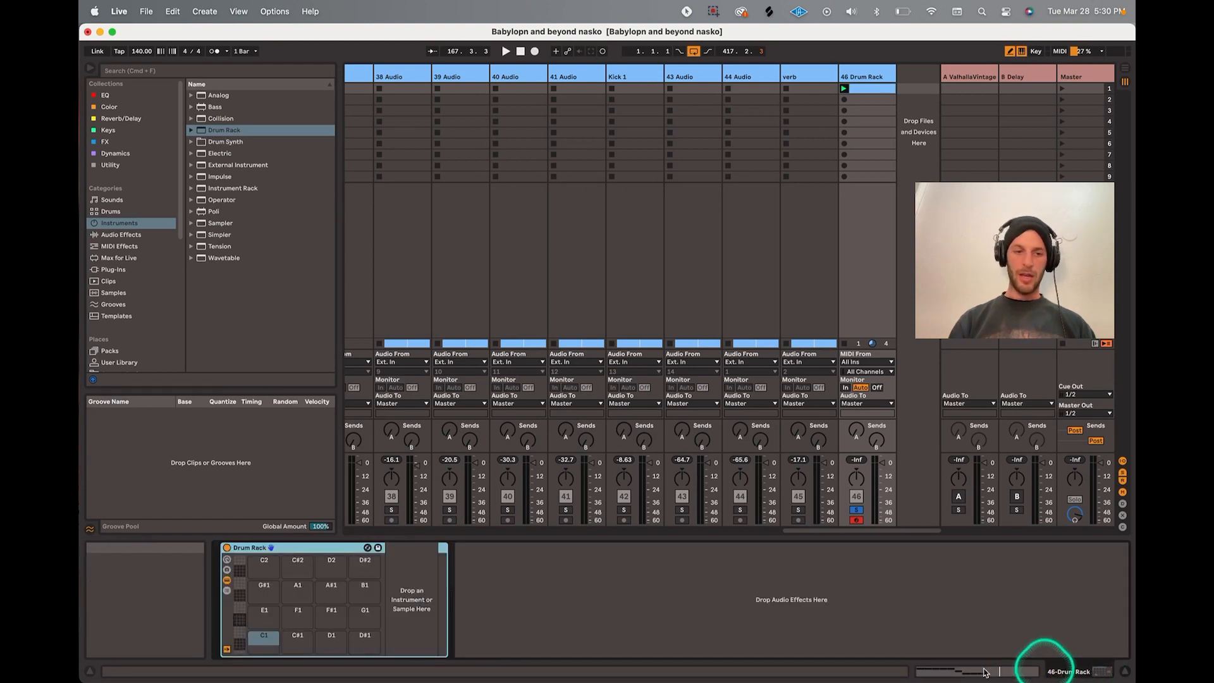
pyautogui.click(264, 607)
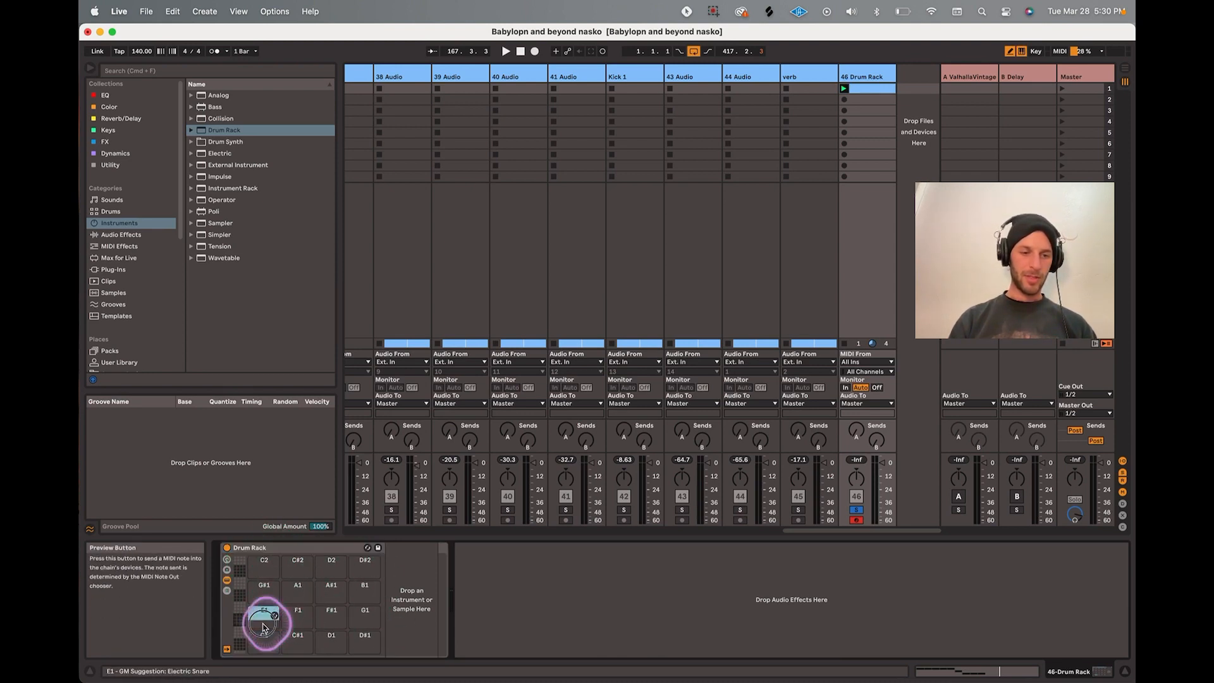
pyautogui.click(264, 561)
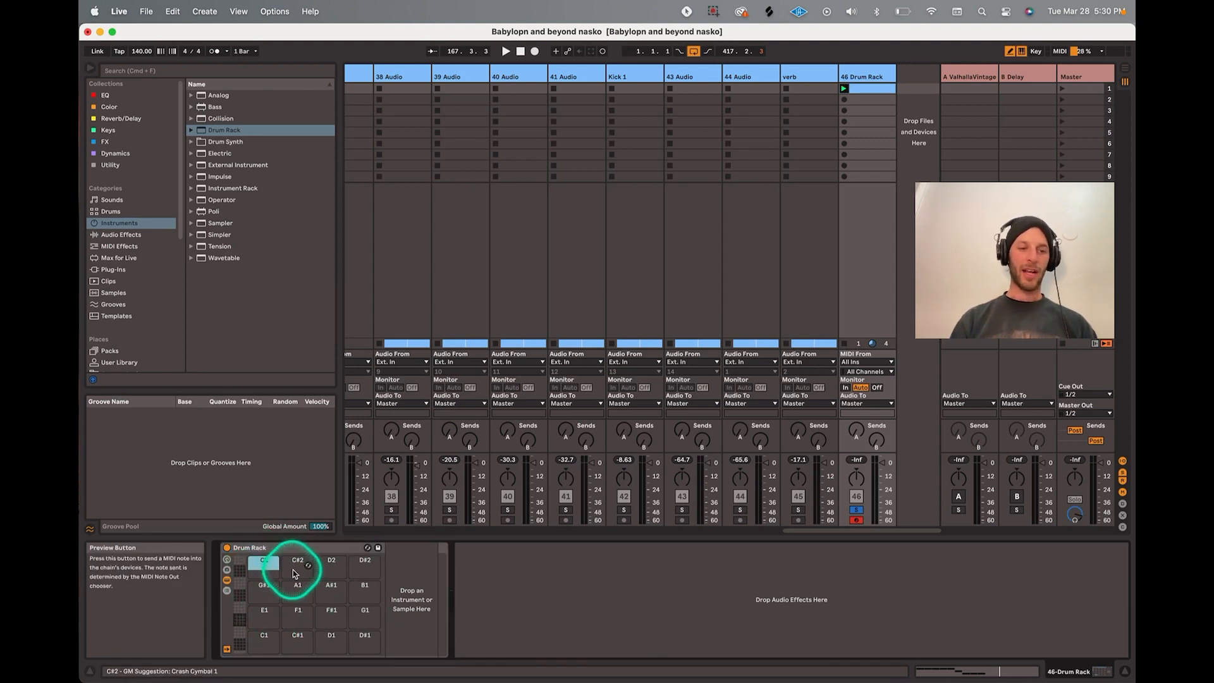
# Load Clap 3LayerValve1.wav from the Drums > Claps sample folder onto the Drum Rack's G#1 pad and preview it.
pyautogui.scroll(-3, 130, 311)
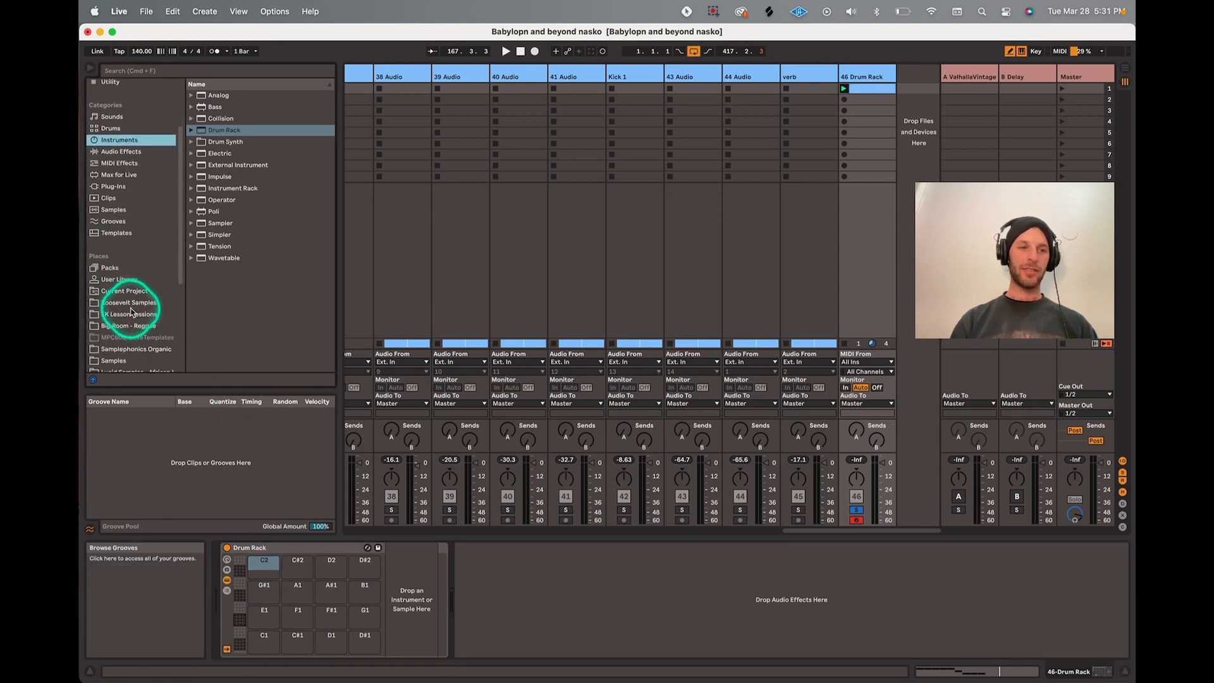
pyautogui.scroll(-5, 131, 311)
pyautogui.click(123, 202)
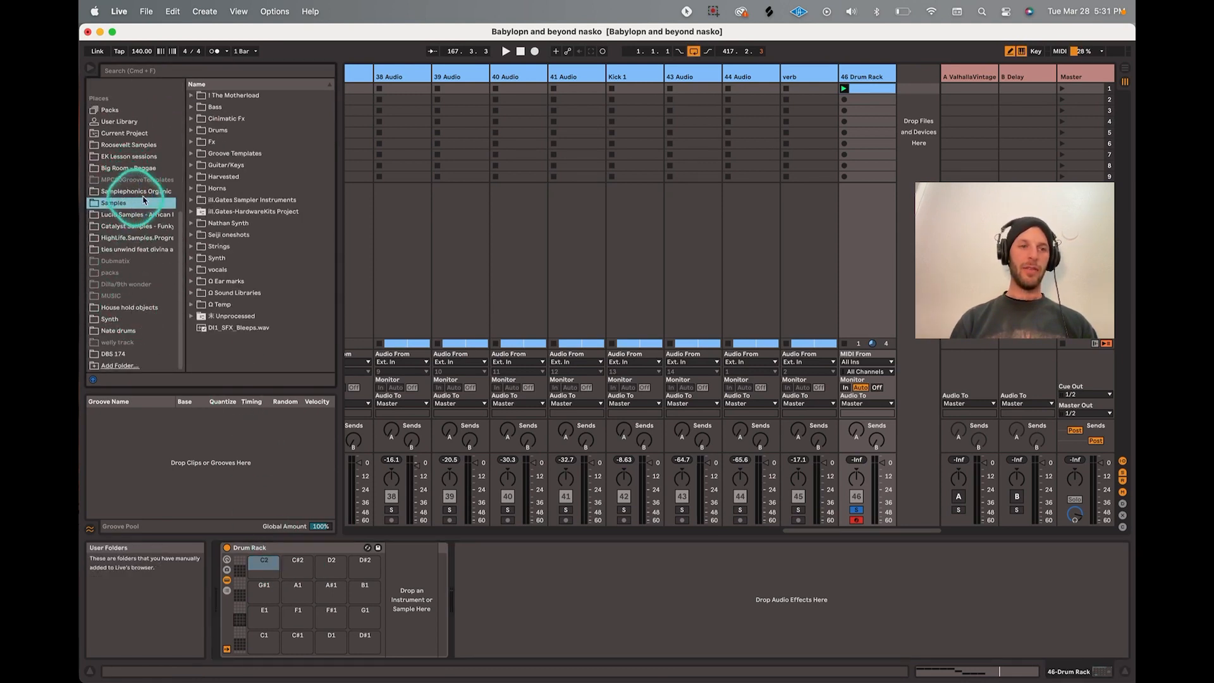
pyautogui.click(191, 130)
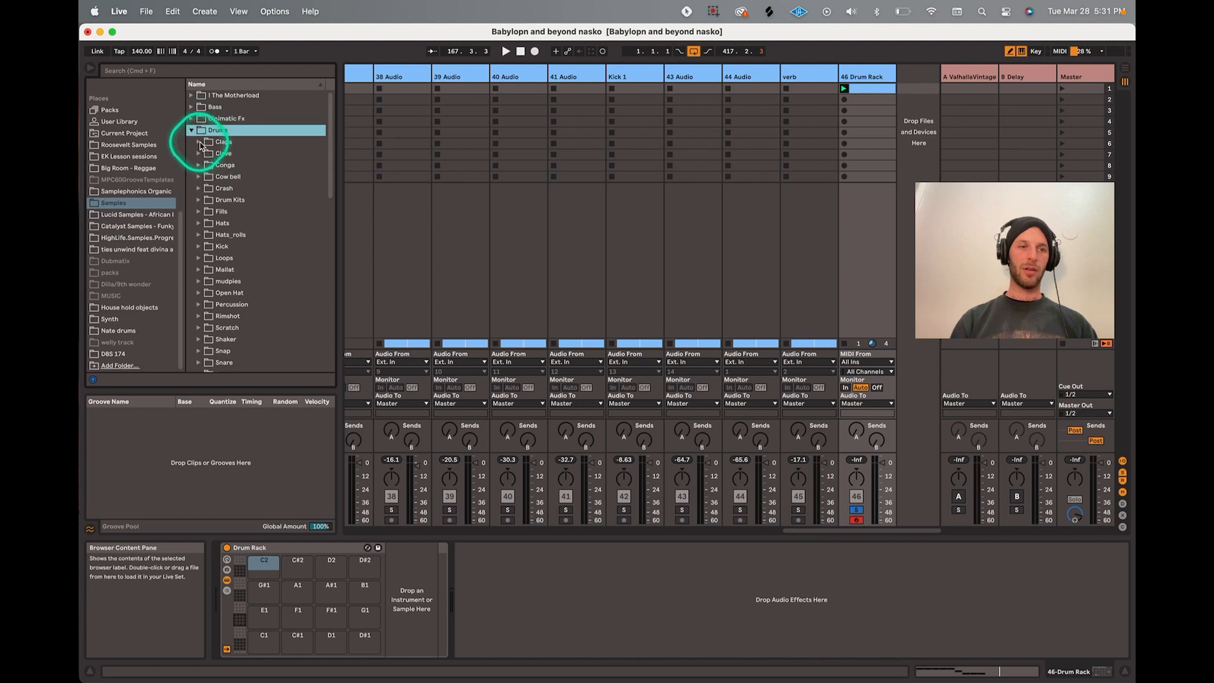
pyautogui.click(198, 141)
pyautogui.click(241, 200)
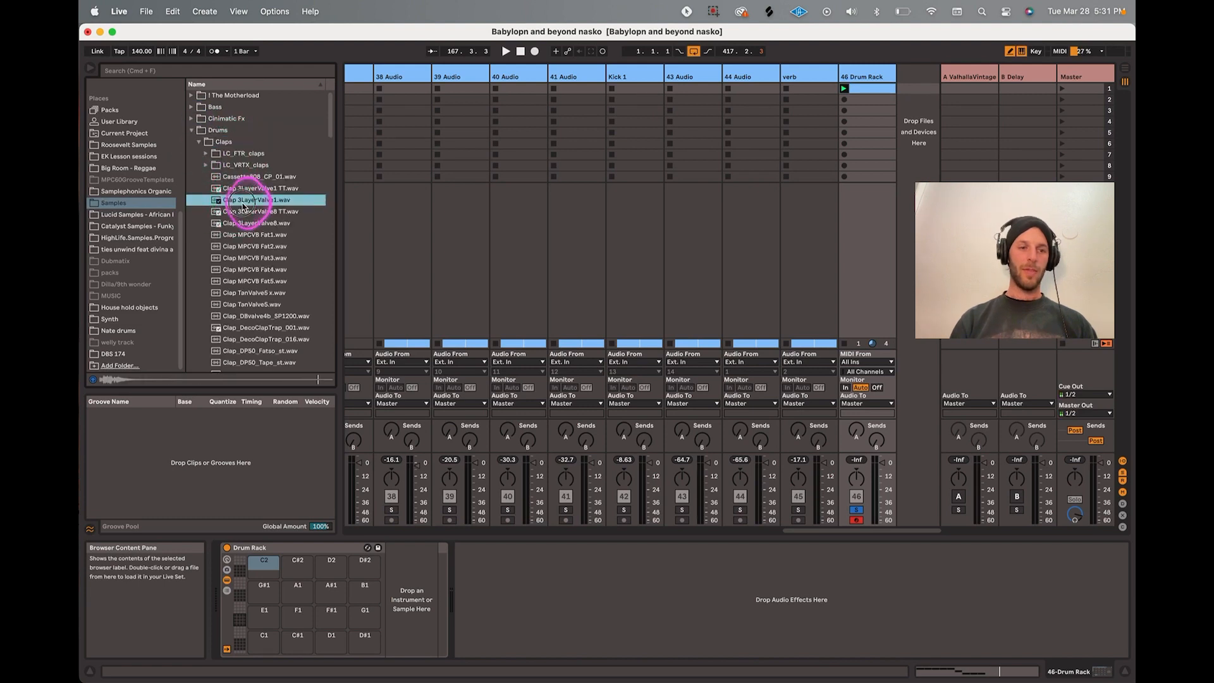
pyautogui.moveTo(242, 207); pyautogui.dragTo(266, 598)
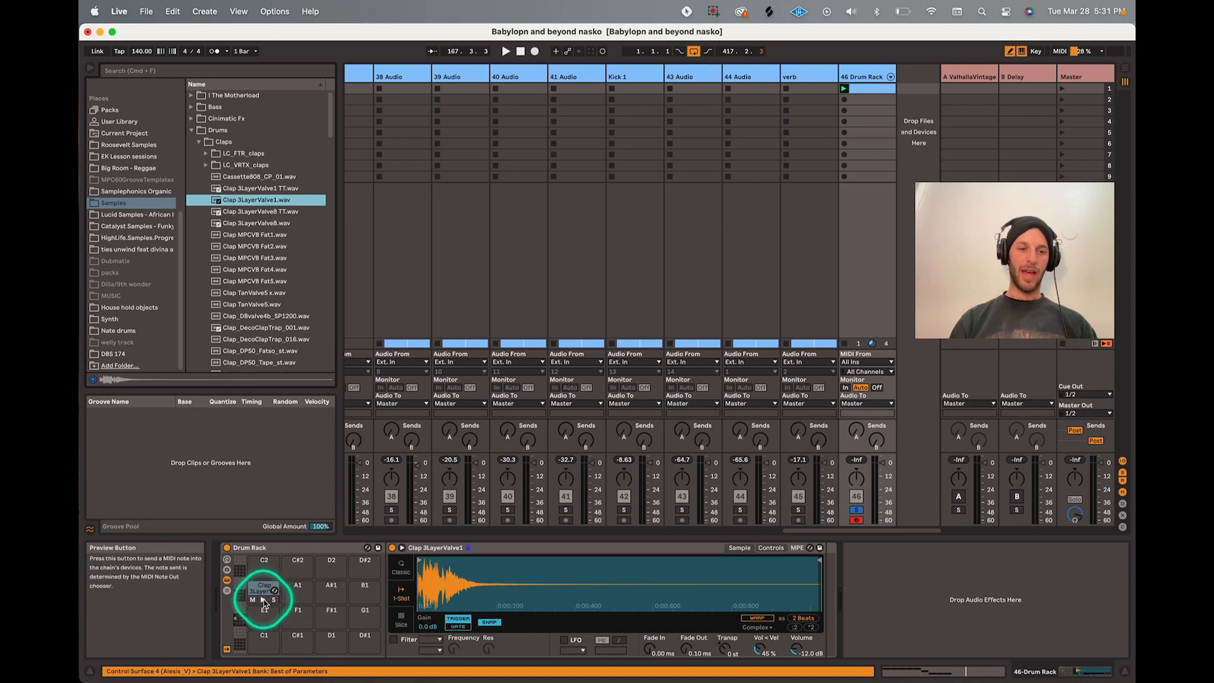
pyautogui.click(274, 593)
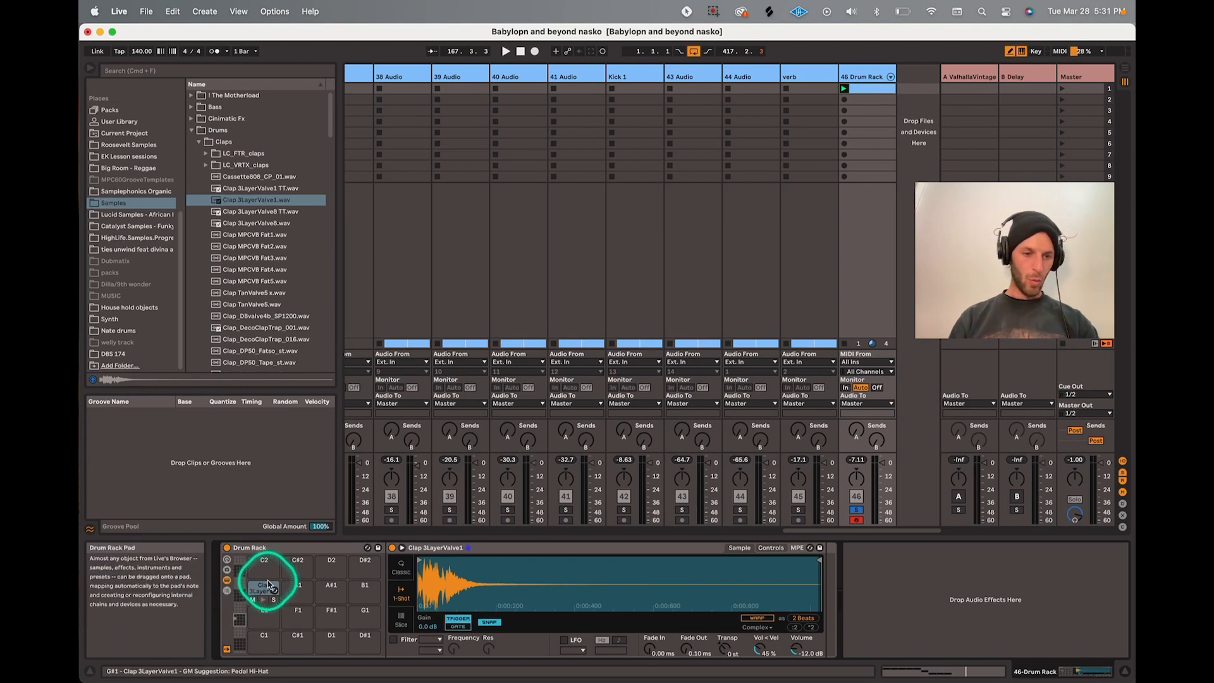
# Erase the G5, F#5 and F5 notes and draw a 1/16 note on the Clap 3LayerValve1 row at the clip's start.
pyautogui.click(887, 90)
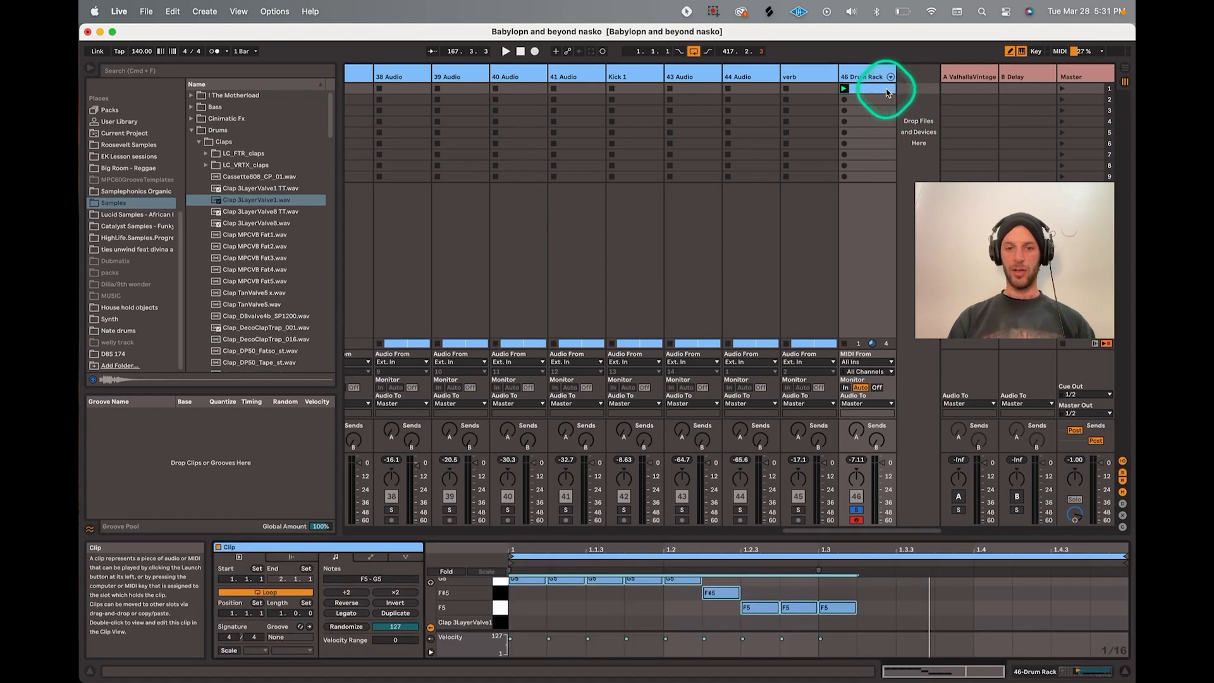
pyautogui.moveTo(846, 604)
pyautogui.mouseDown()
pyautogui.moveTo(676, 580)
pyautogui.moveTo(476, 583)
pyautogui.moveTo(629, 569)
pyautogui.moveTo(764, 596)
pyautogui.moveTo(726, 599)
pyautogui.mouseUp()
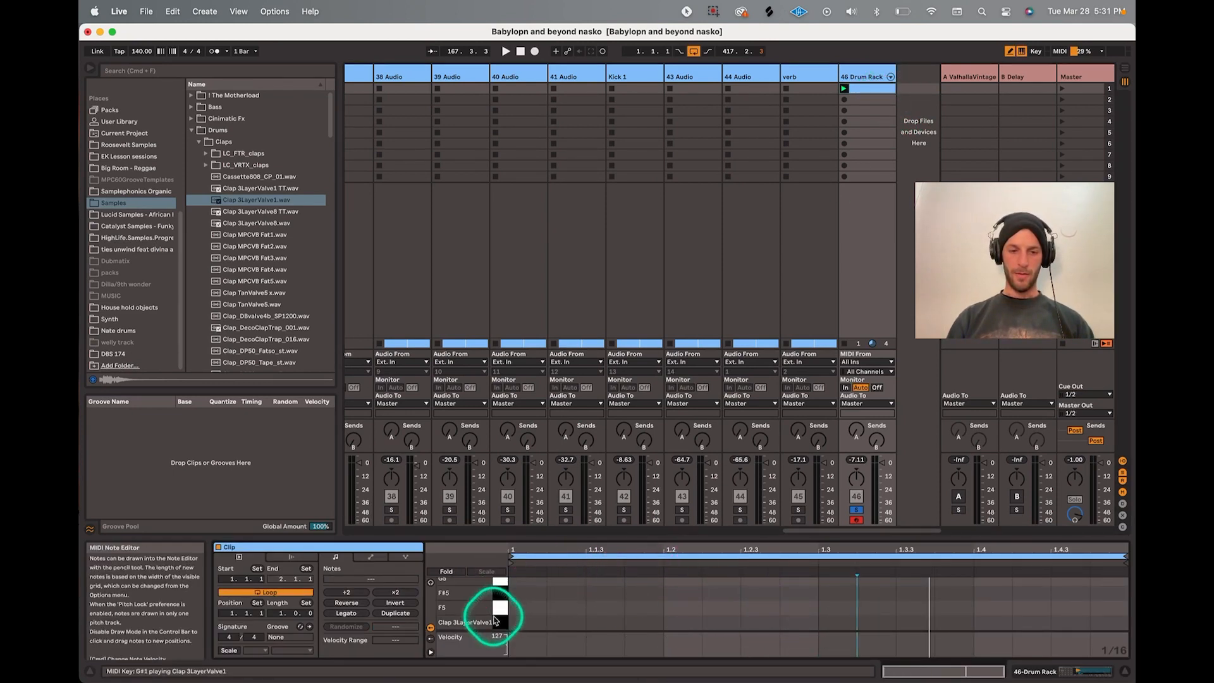
pyautogui.moveTo(515, 536); pyautogui.dragTo(546, 333)
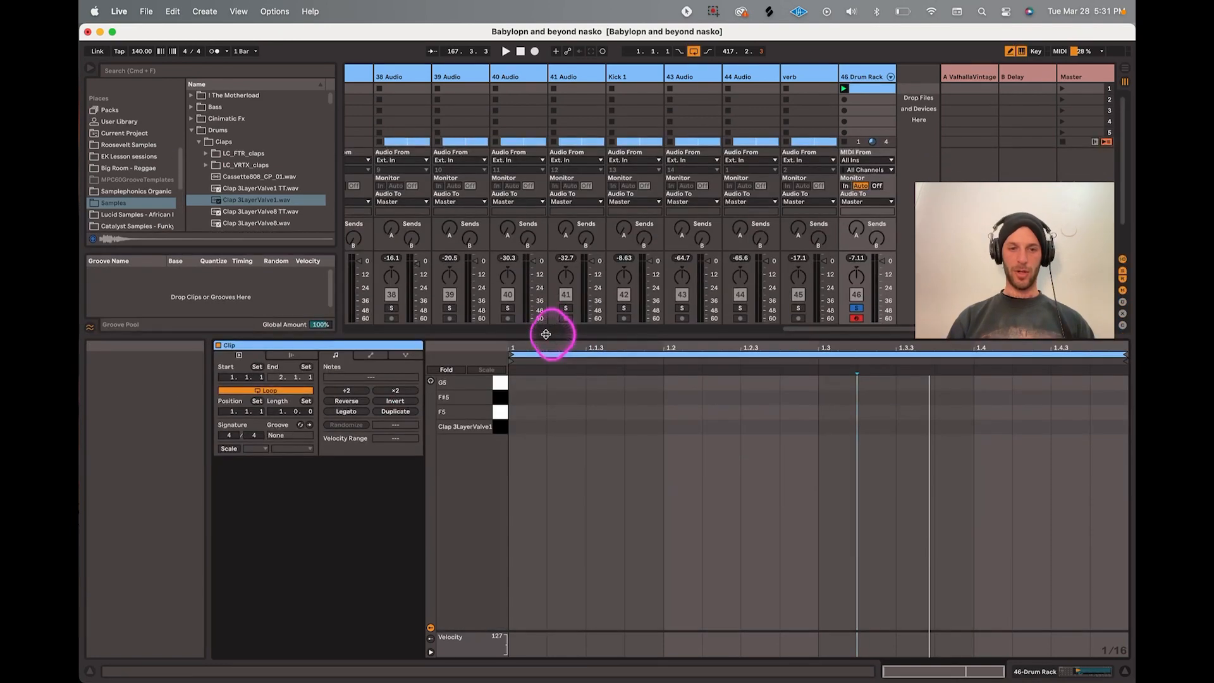
pyautogui.click(530, 428)
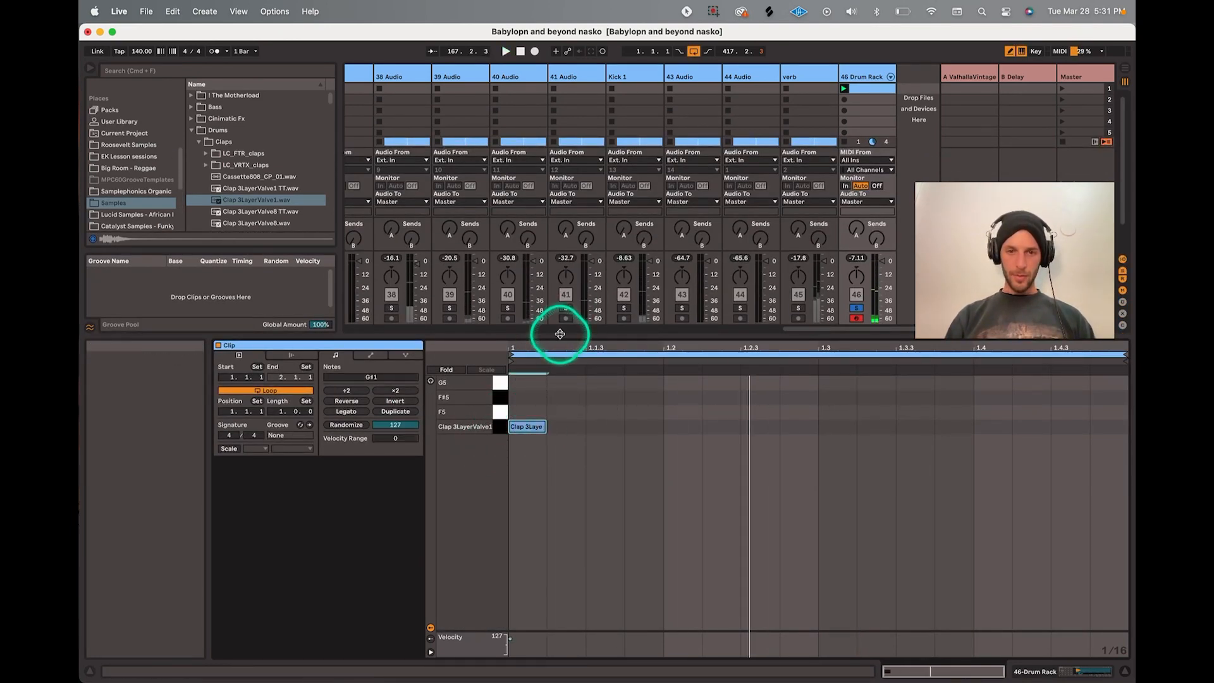
pyautogui.moveTo(559, 334); pyautogui.dragTo(563, 496)
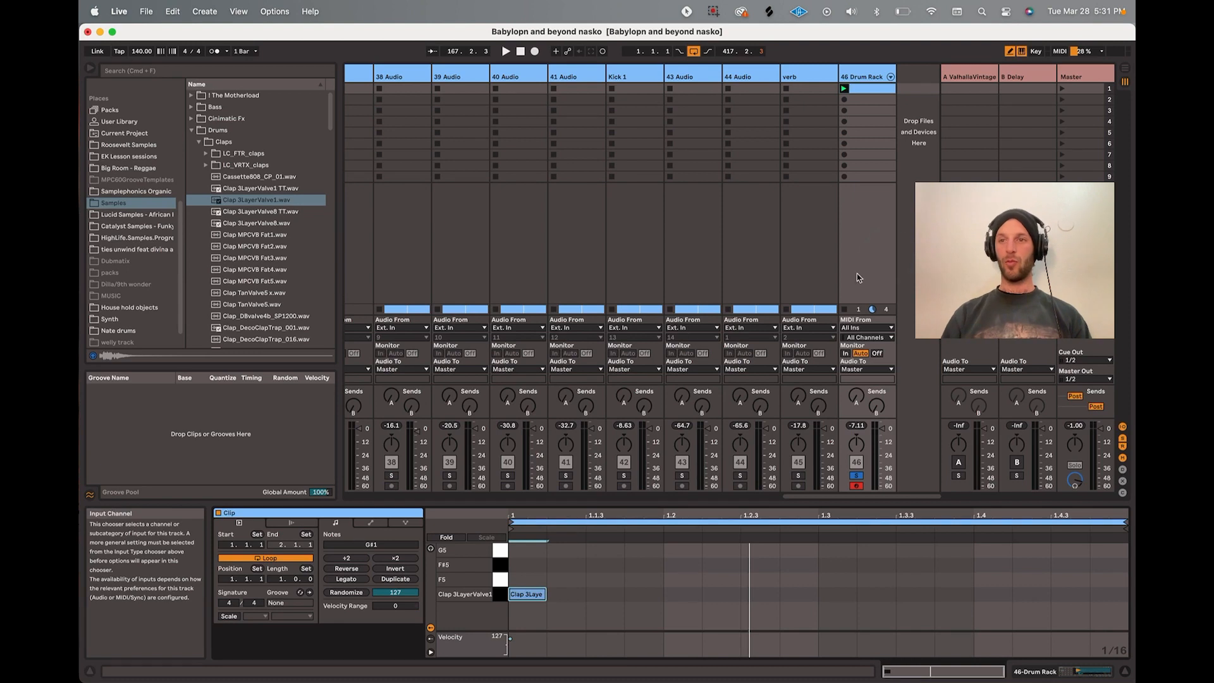
# Turn off Draw Mode, play the Drum Rack track with the computer MIDI keyboard, and check the C1–D#2 pad range.
pyautogui.click(1022, 52)
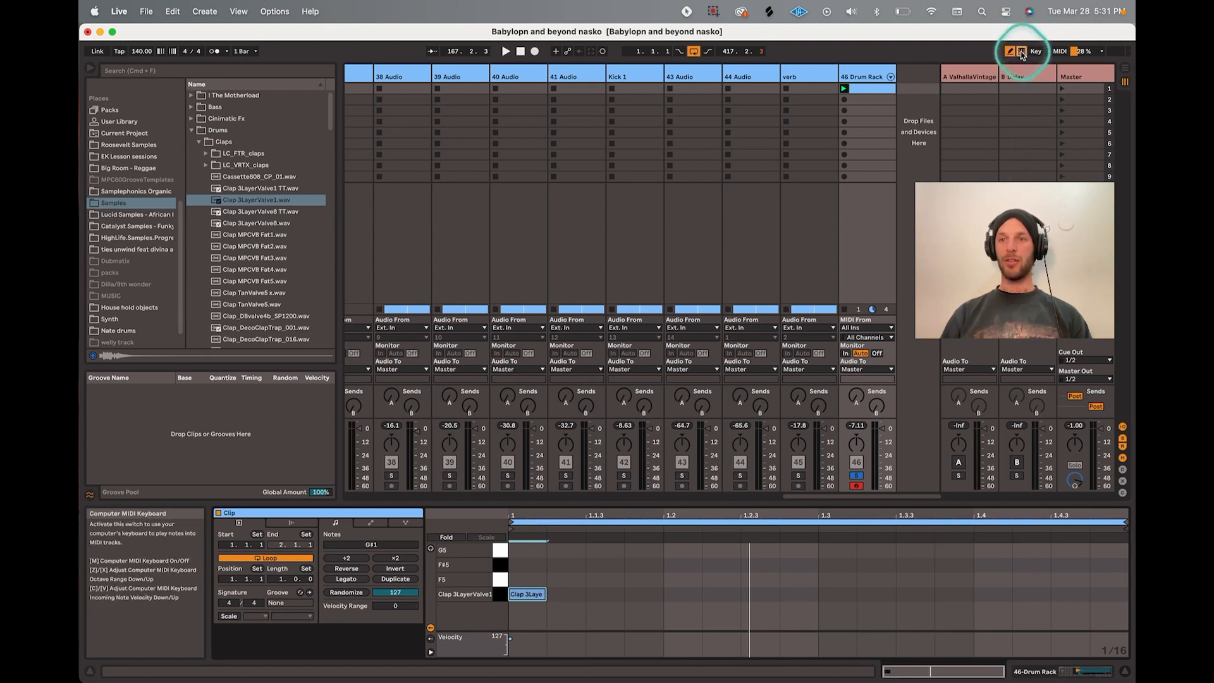
pyautogui.click(1022, 53)
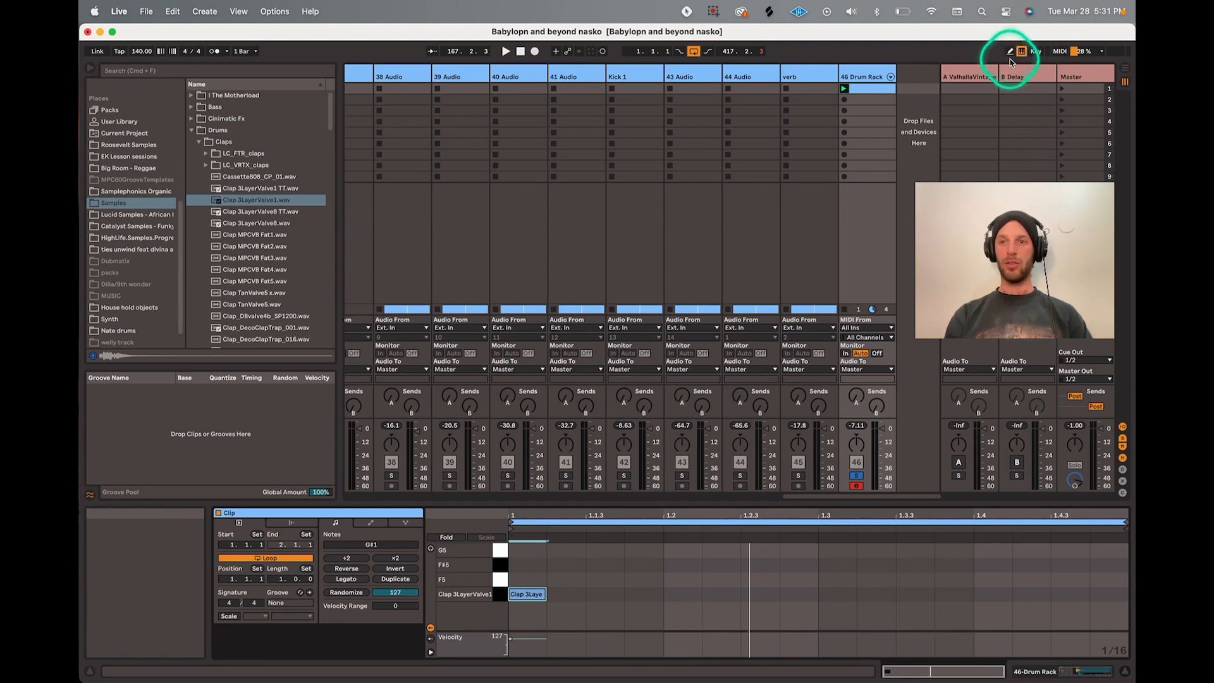
pyautogui.click(865, 76)
pyautogui.press('a')
pyautogui.press('s')
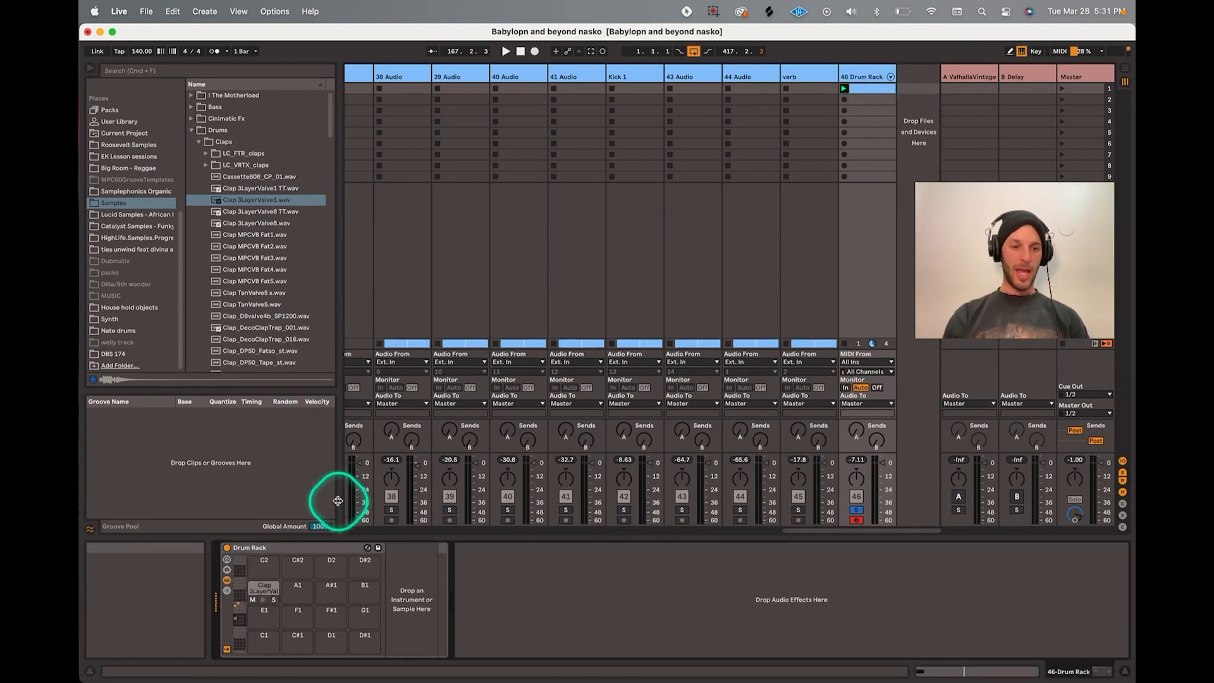
pyautogui.click(241, 621)
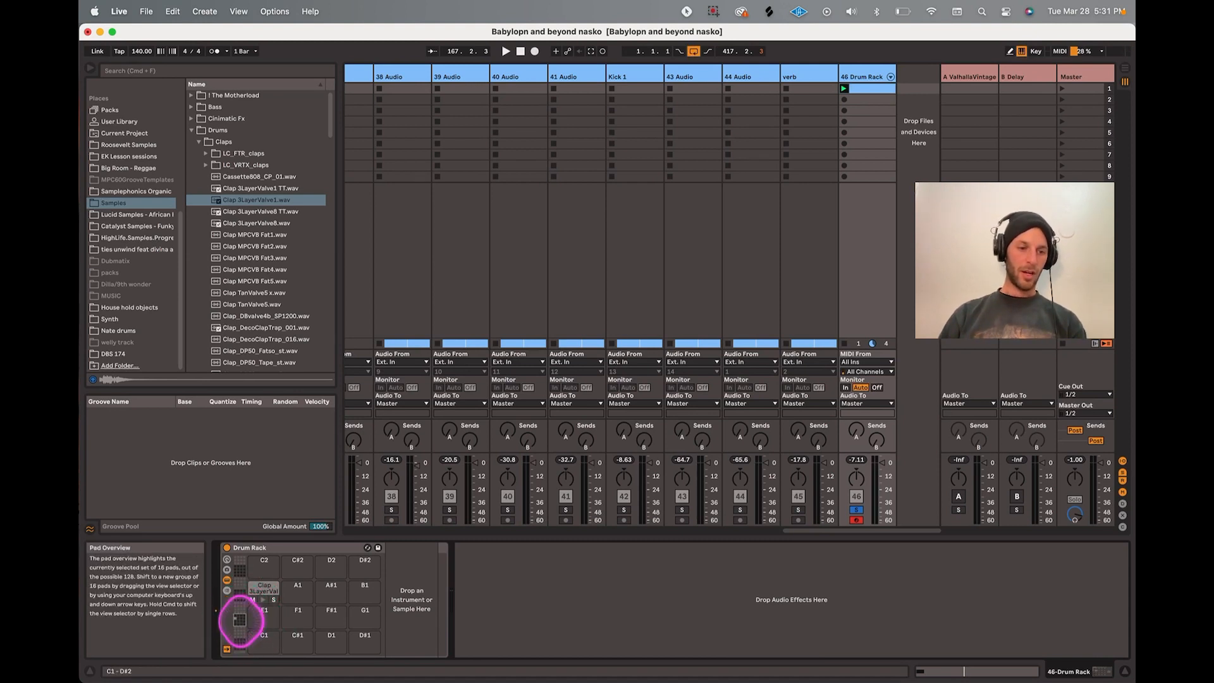
pyautogui.click(274, 590)
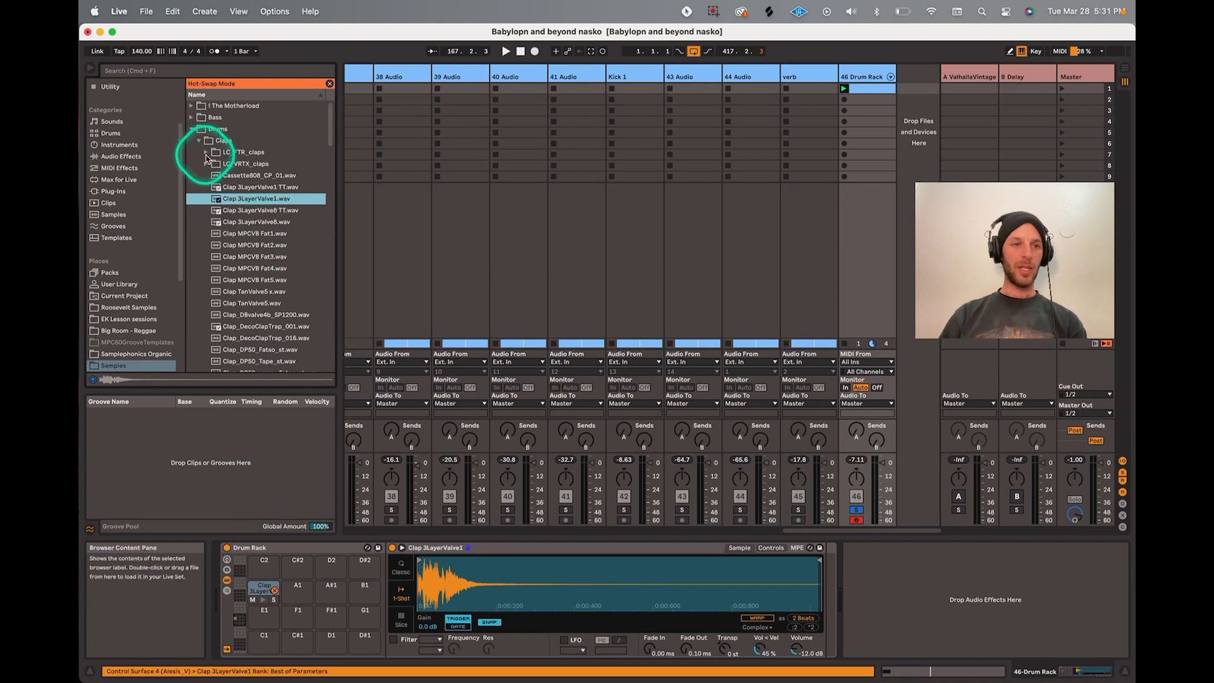
pyautogui.click(193, 129)
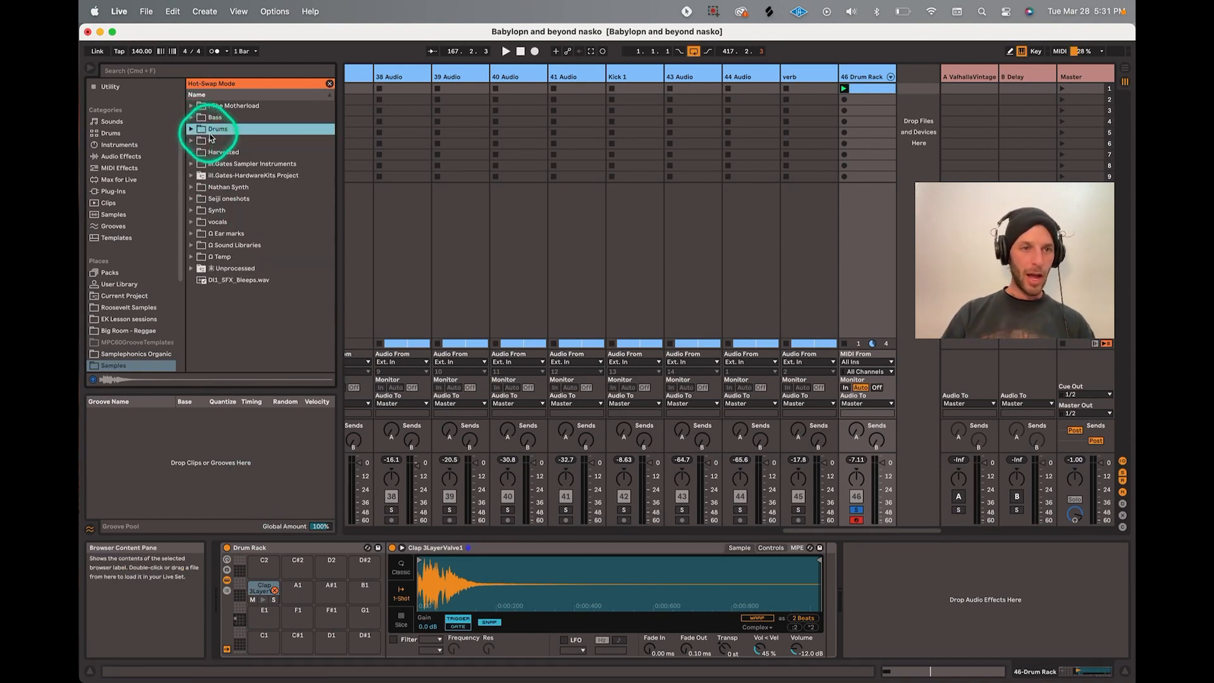
pyautogui.click(110, 134)
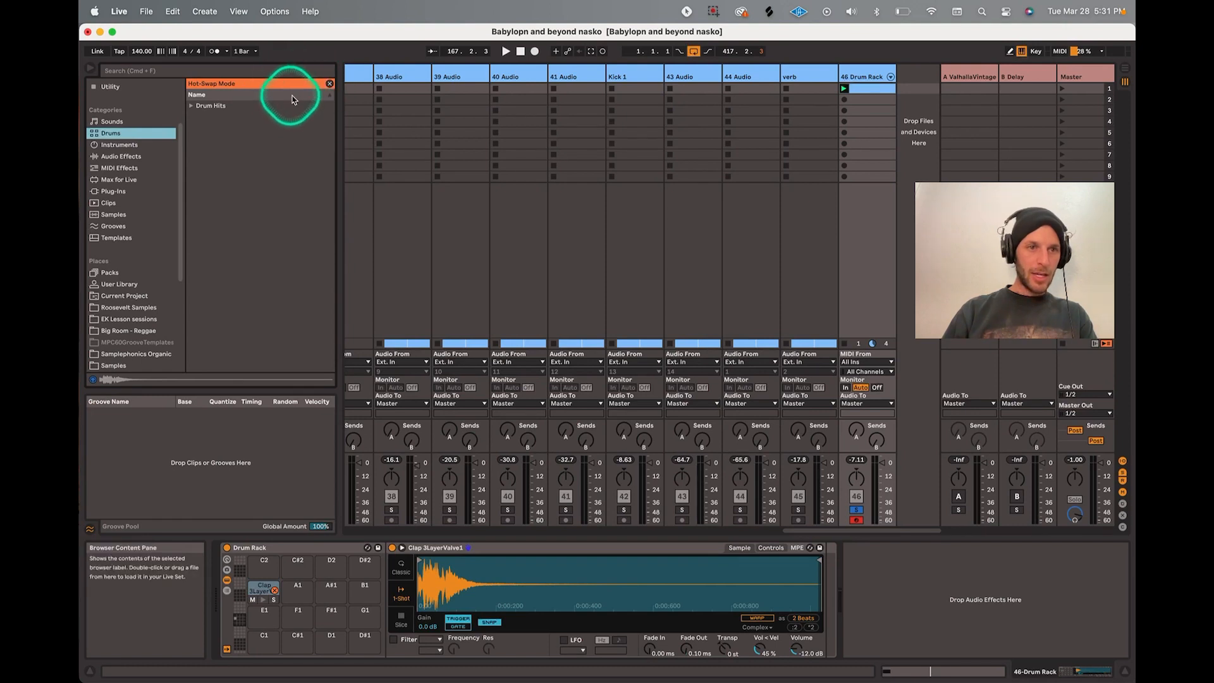
pyautogui.click(192, 108)
pyautogui.click(191, 107)
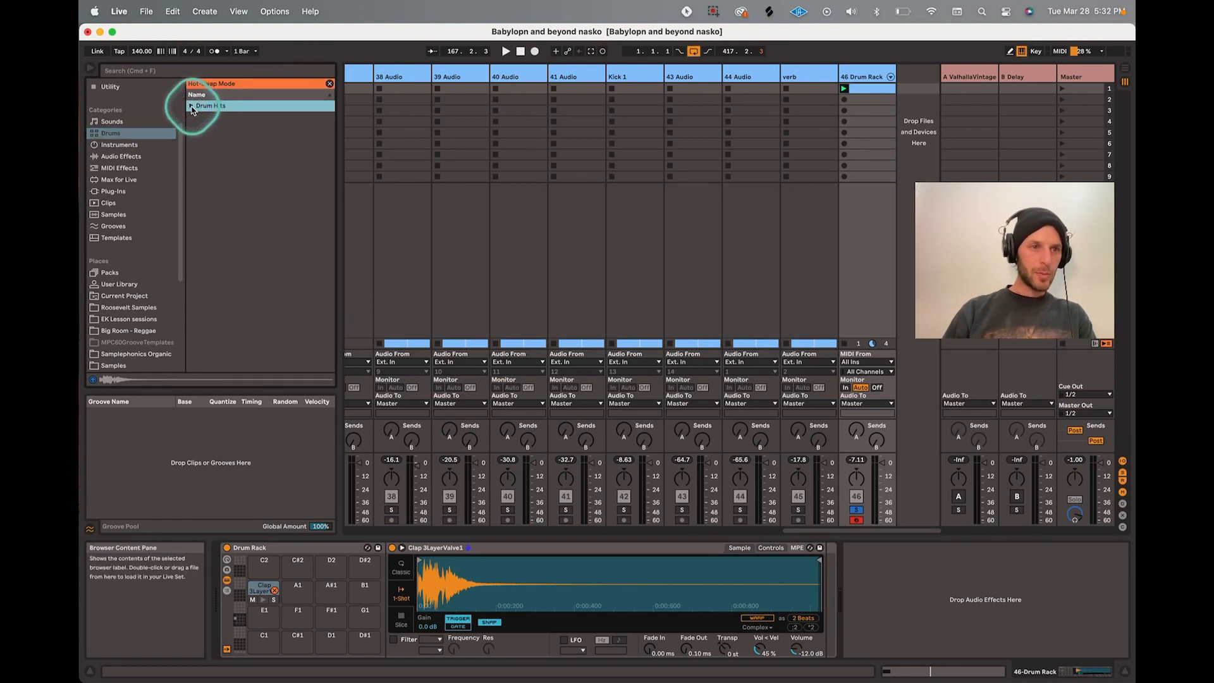
pyautogui.scroll(3, 134, 143)
pyautogui.click(127, 214)
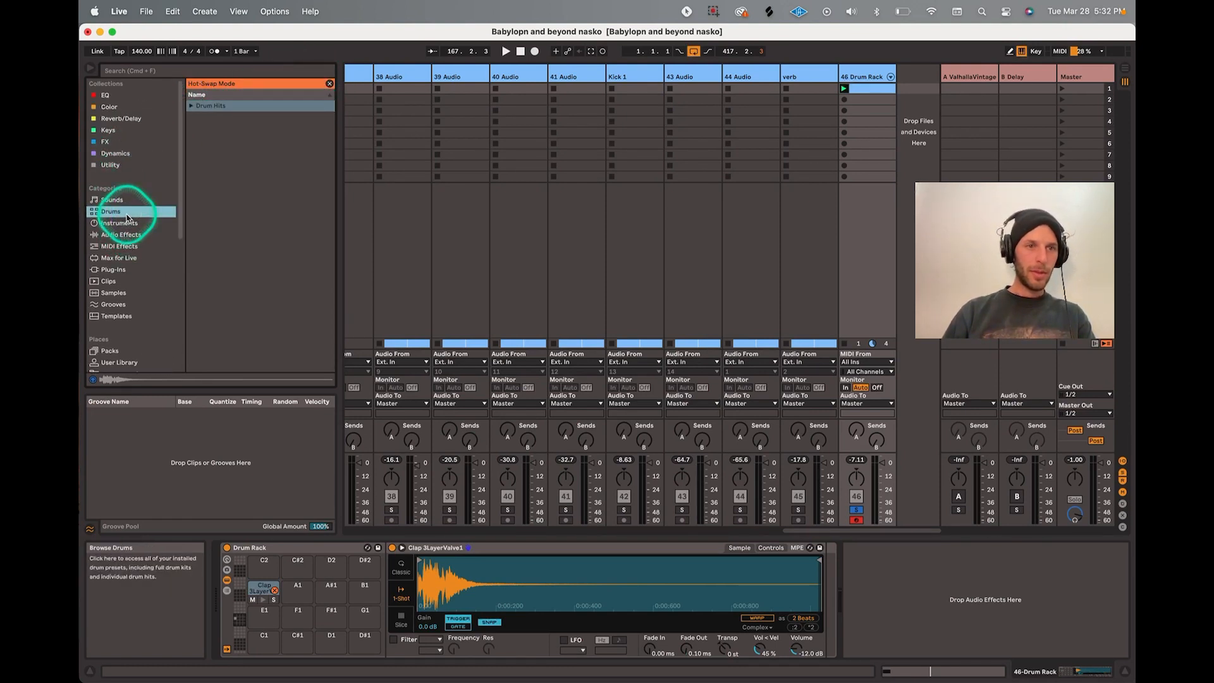
pyautogui.click(330, 83)
# Load 808 Core Kit.adg onto track 46 in place of the Drum Rack and view its C1–D#2 pads.
pyautogui.click(228, 177)
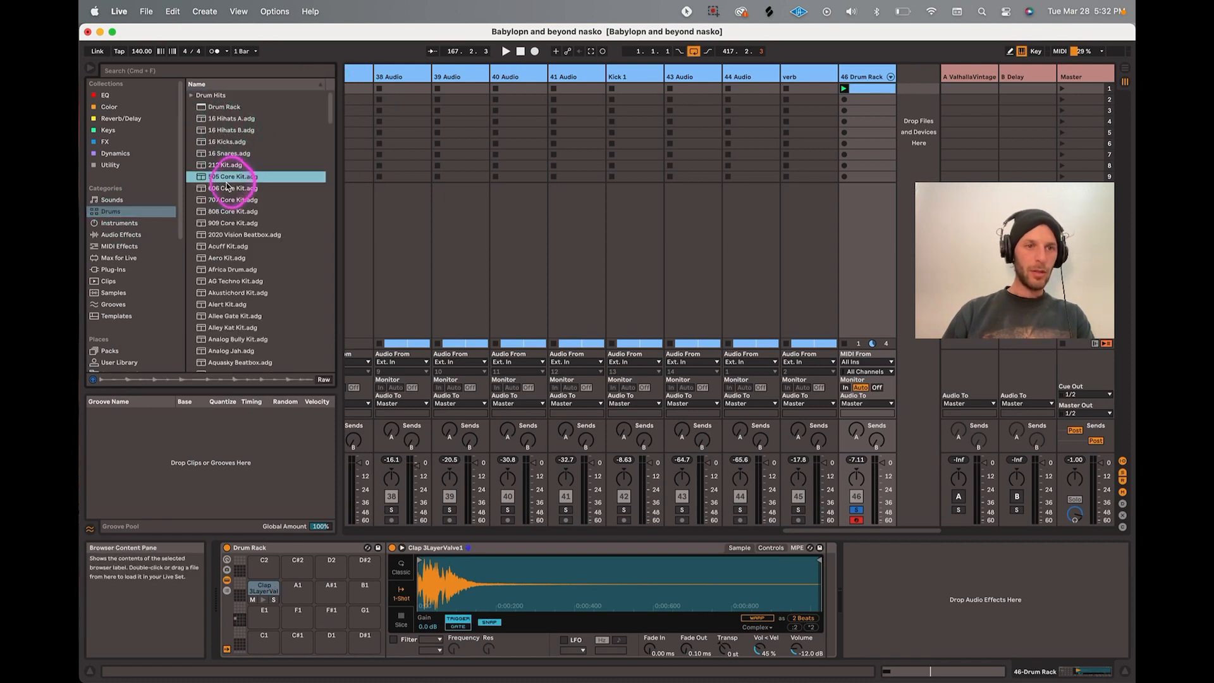
pyautogui.click(224, 213)
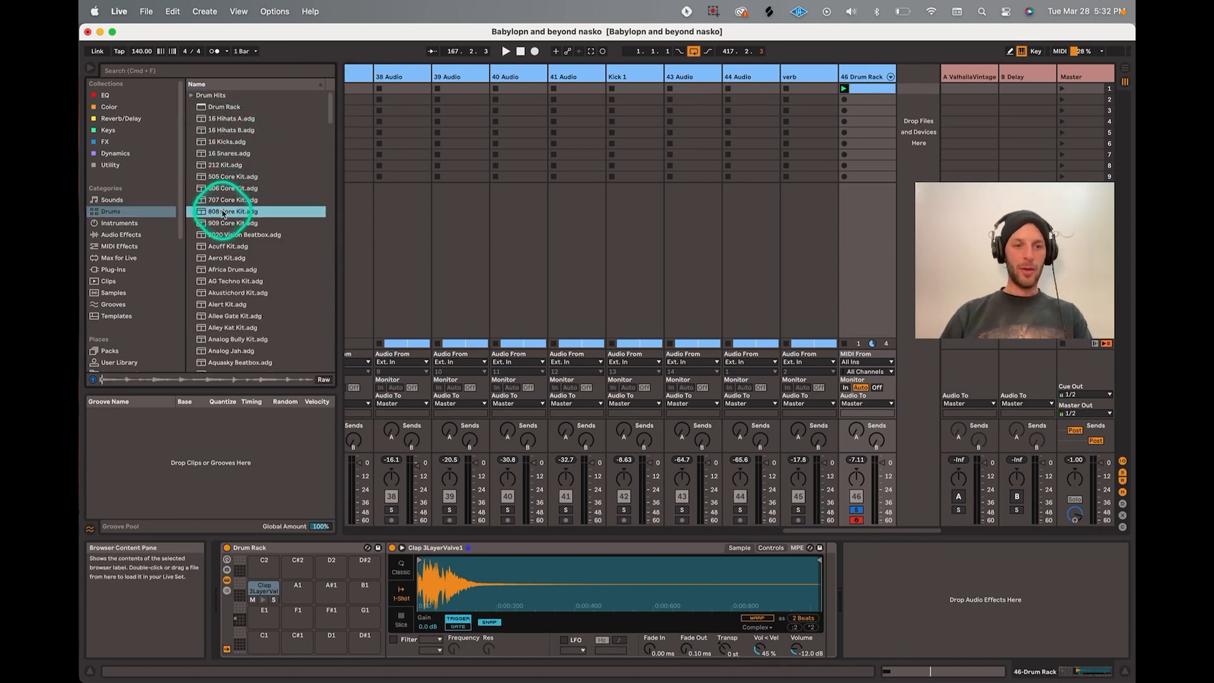
pyautogui.doubleClick(224, 213)
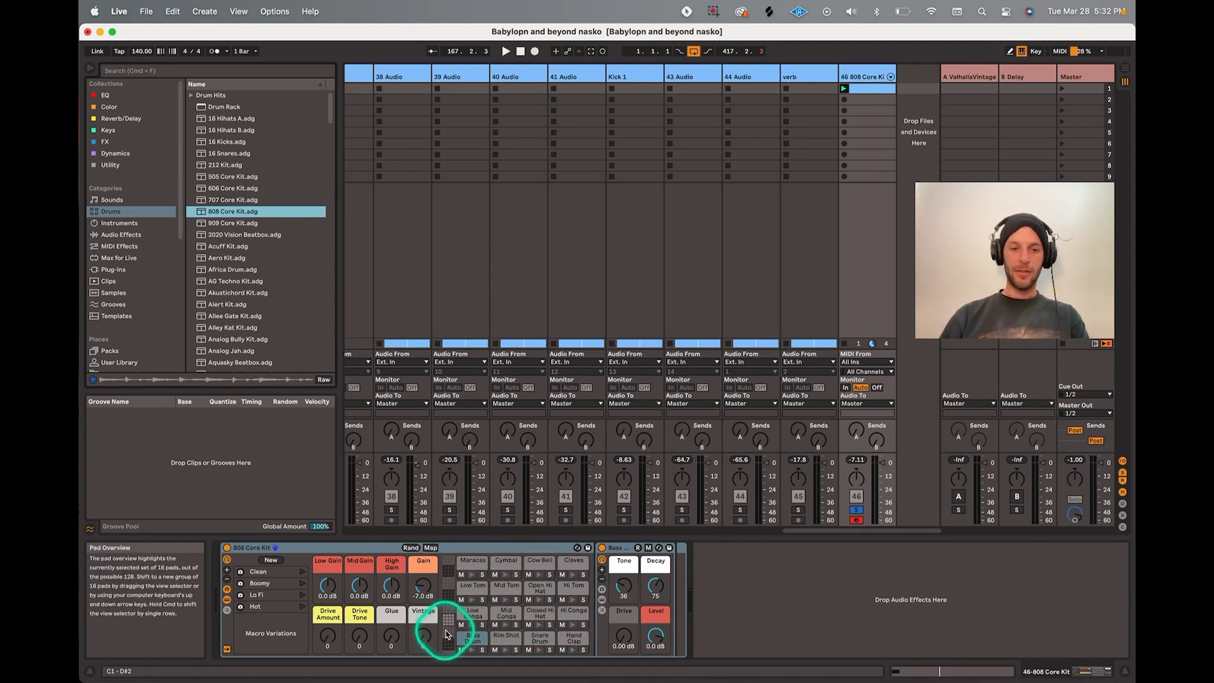
pyautogui.moveTo(447, 634)
pyautogui.mouseDown()
pyautogui.moveTo(450, 605)
pyautogui.moveTo(449, 627)
pyautogui.mouseUp()
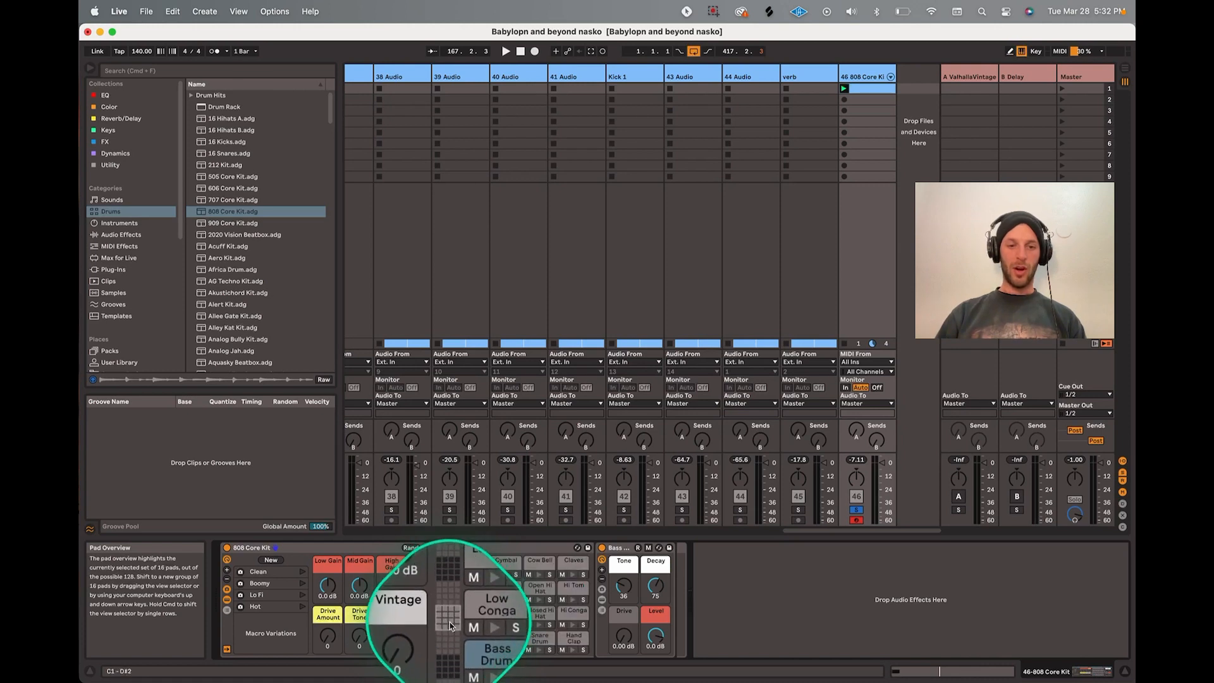
# View the 808 Core Kit's E2–G3 pads, return to C1–D#2, and lower the computer MIDI keyboard by one octave.
pyautogui.click(450, 610)
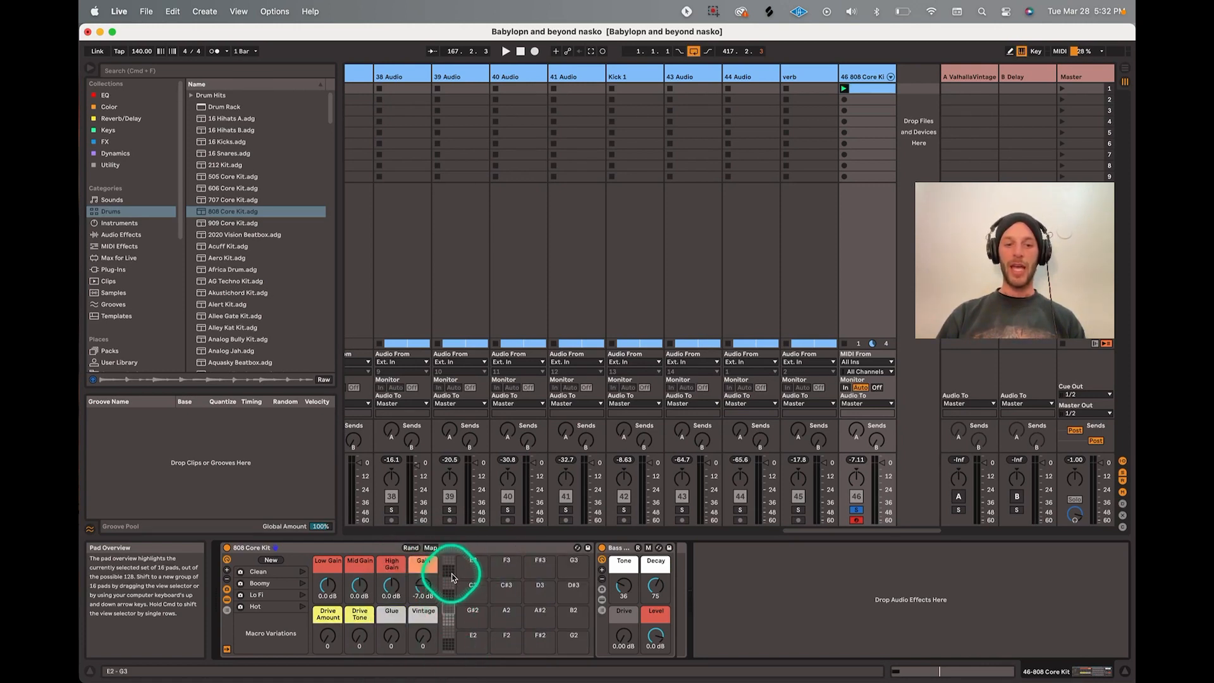
pyautogui.click(450, 620)
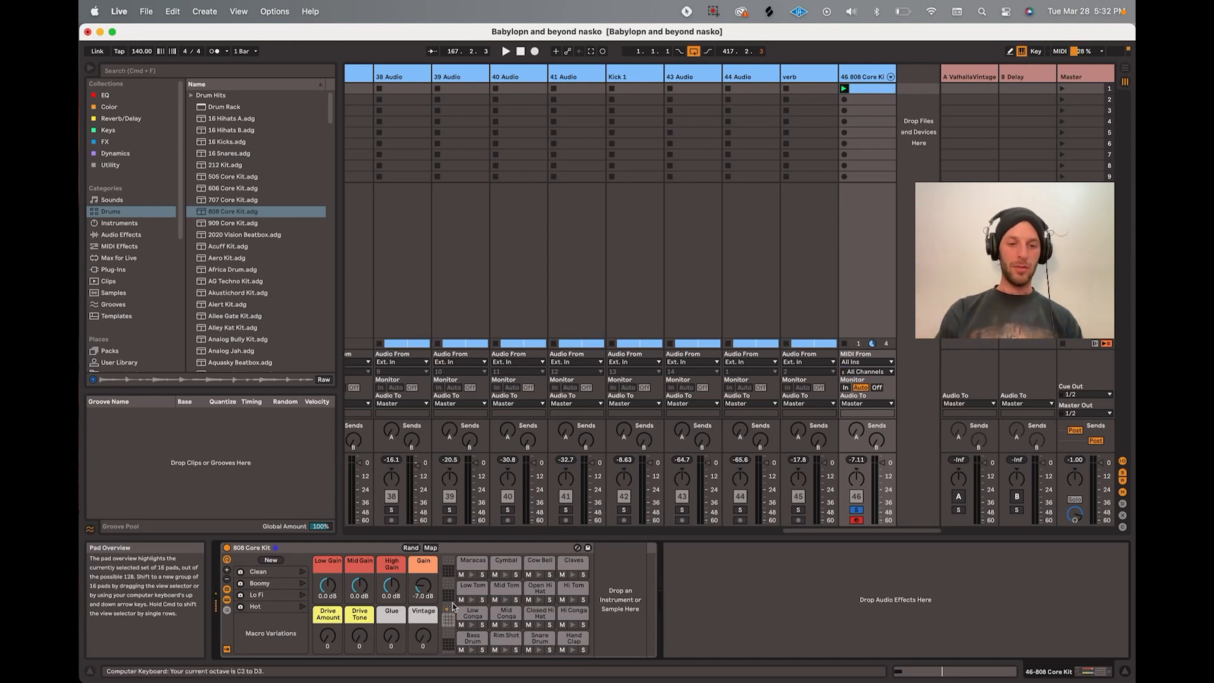
pyautogui.press('z')
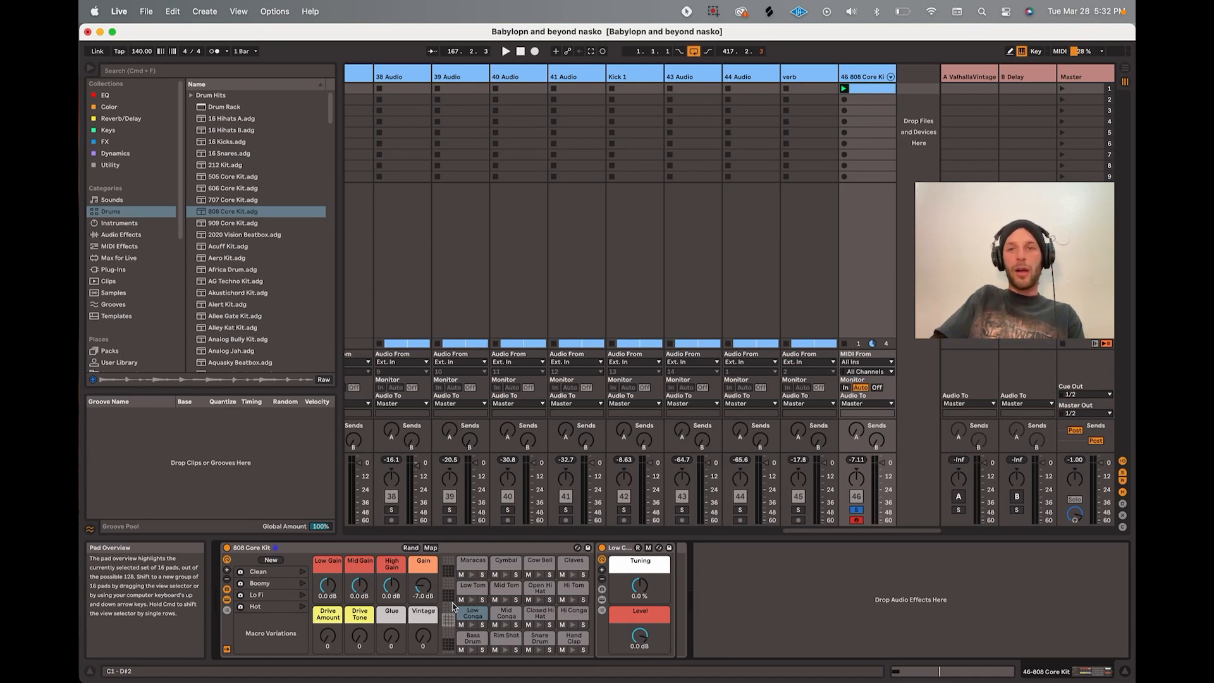
# Insert a new audio track directly after track 46.
pyautogui.click(882, 77)
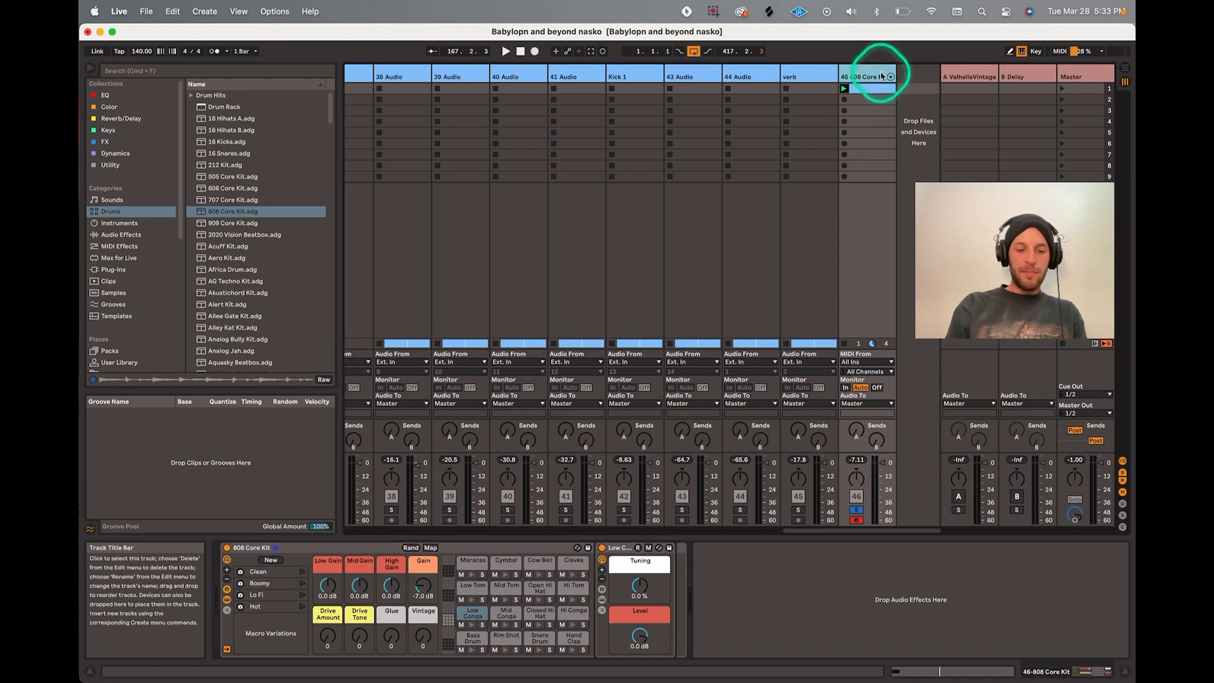
pyautogui.press('super+t')
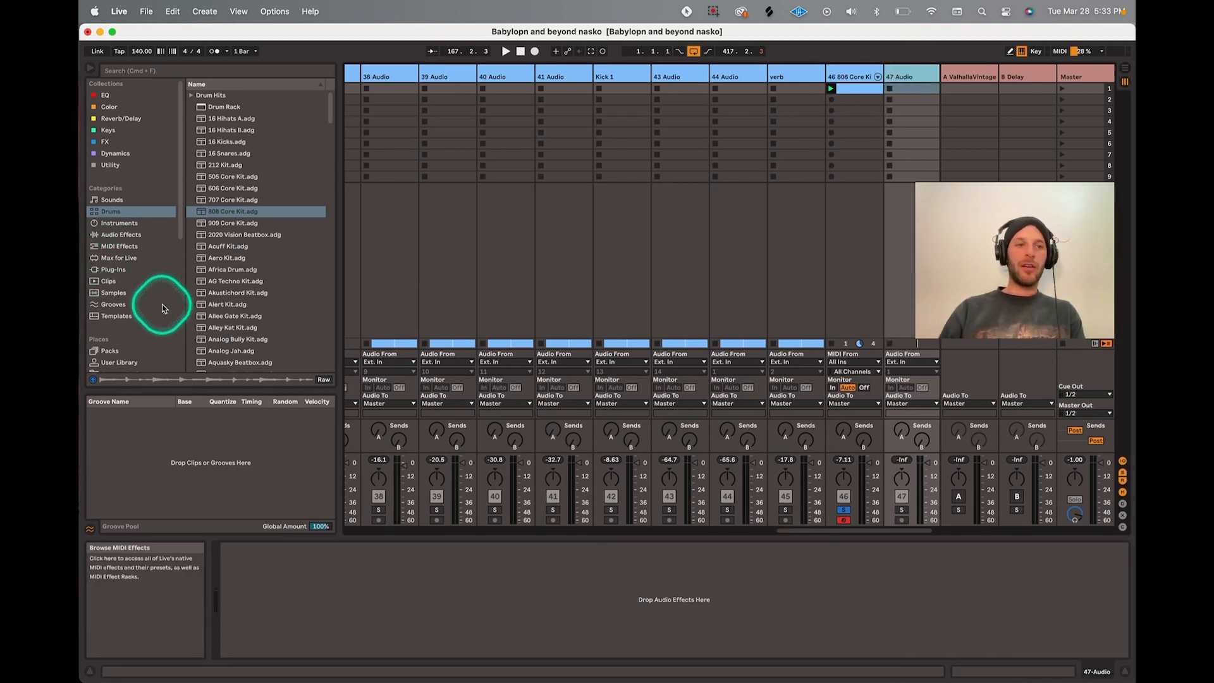
# Browse the Samples folder's Drums > Claps samples, preview Clap MPCVB Fat4.wav, and collapse the Drums folder.
pyautogui.scroll(-5, 139, 308)
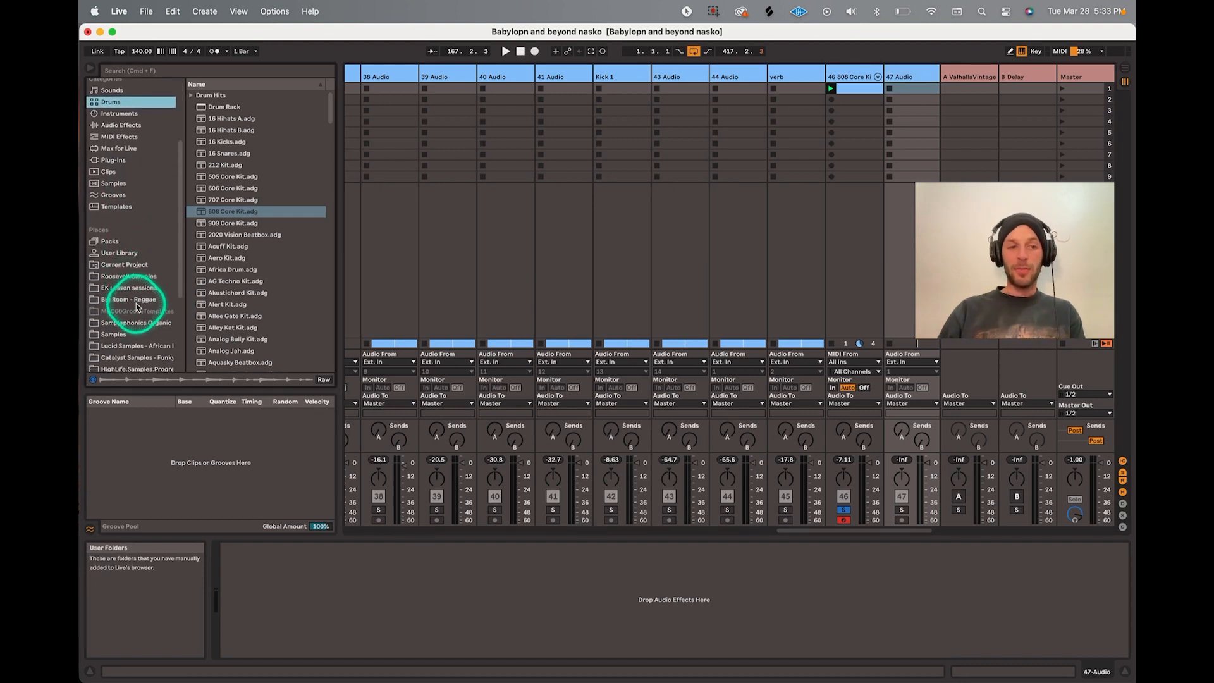
pyautogui.scroll(-3, 138, 308)
pyautogui.click(123, 272)
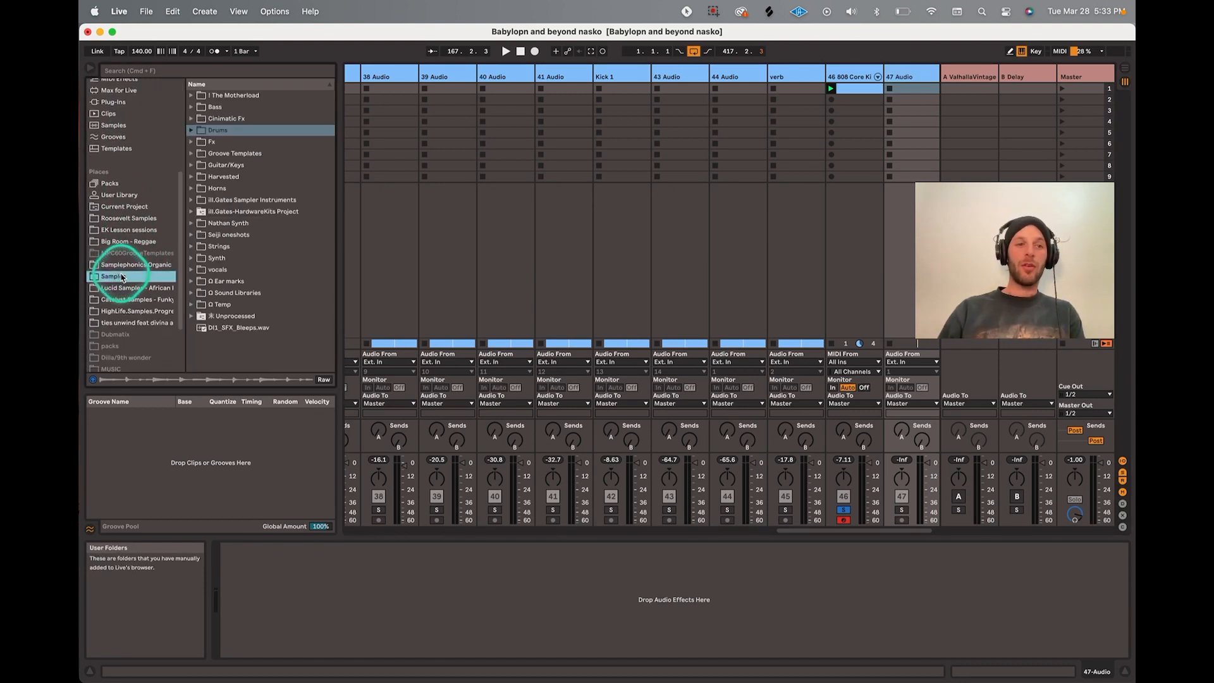
pyautogui.click(221, 130)
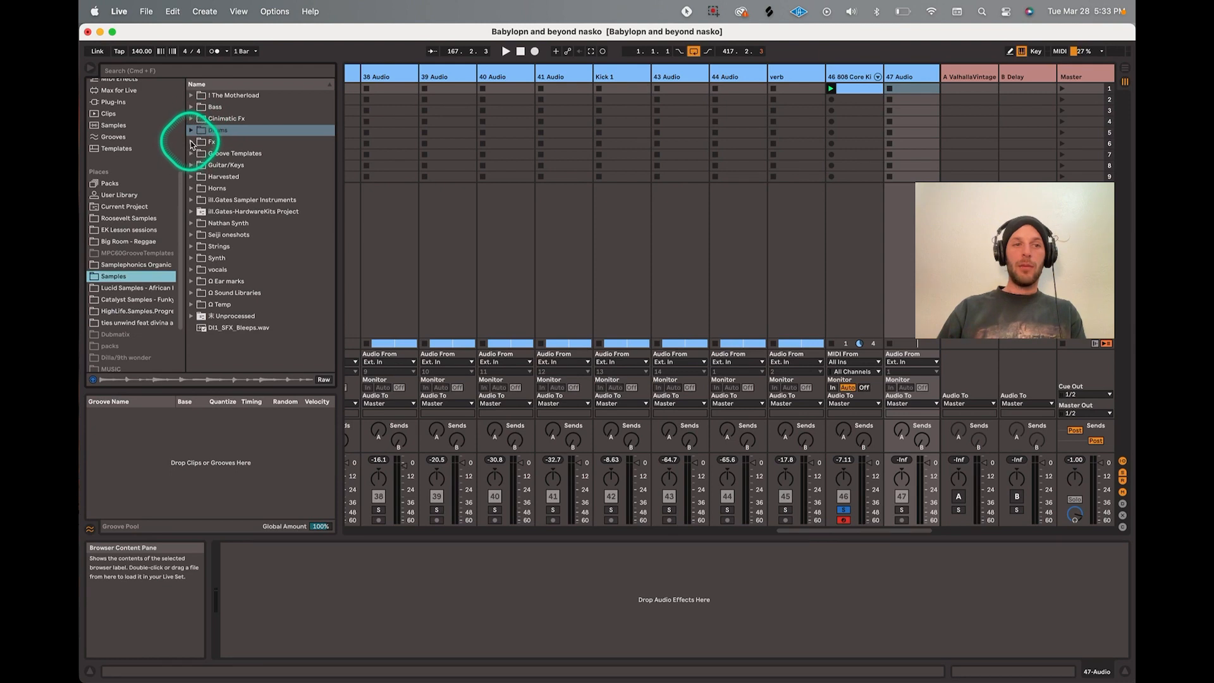
pyautogui.click(190, 130)
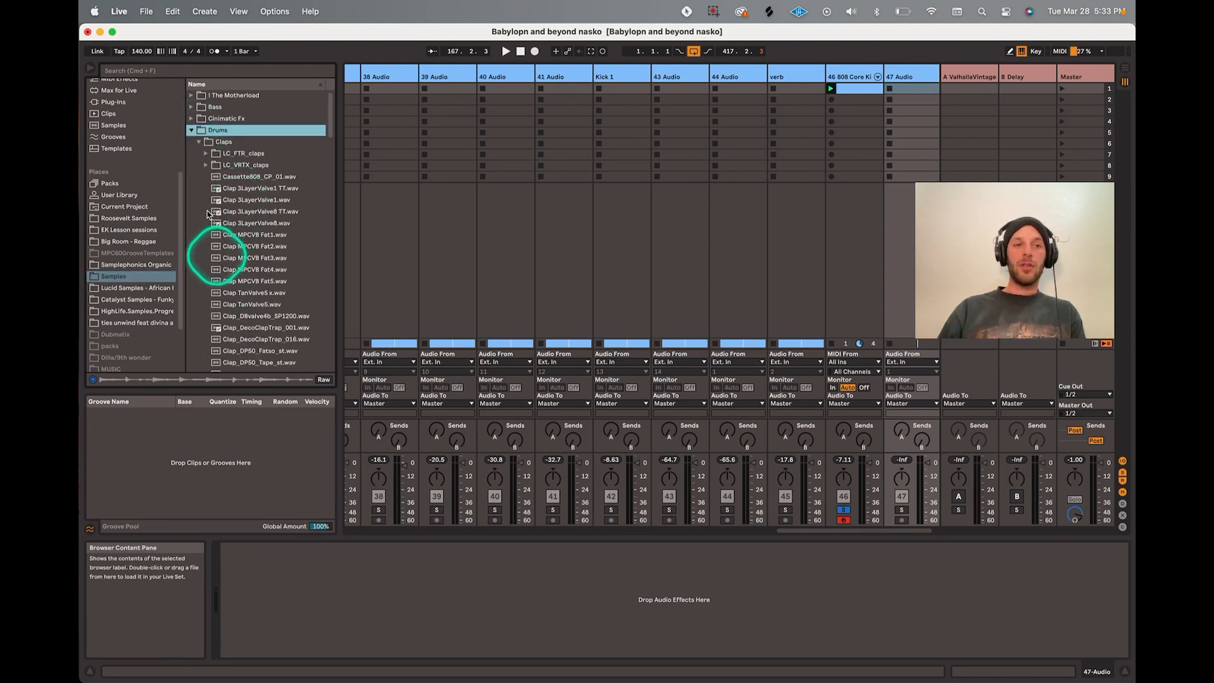
pyautogui.click(247, 270)
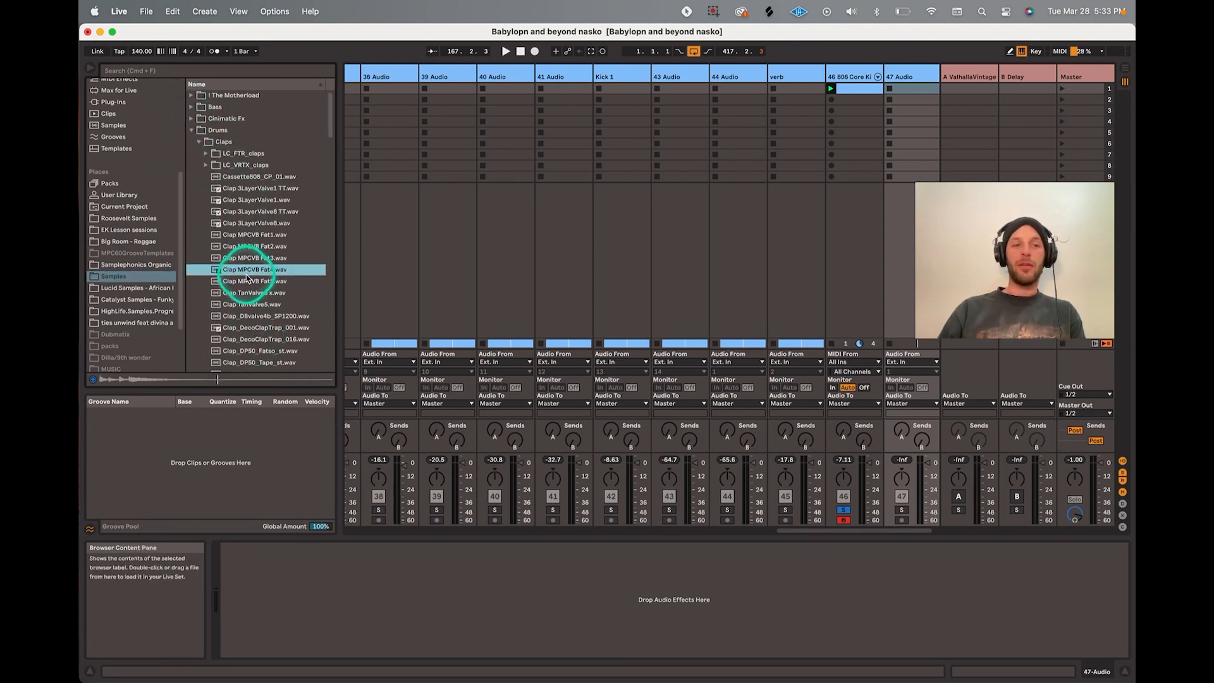
pyautogui.click(191, 130)
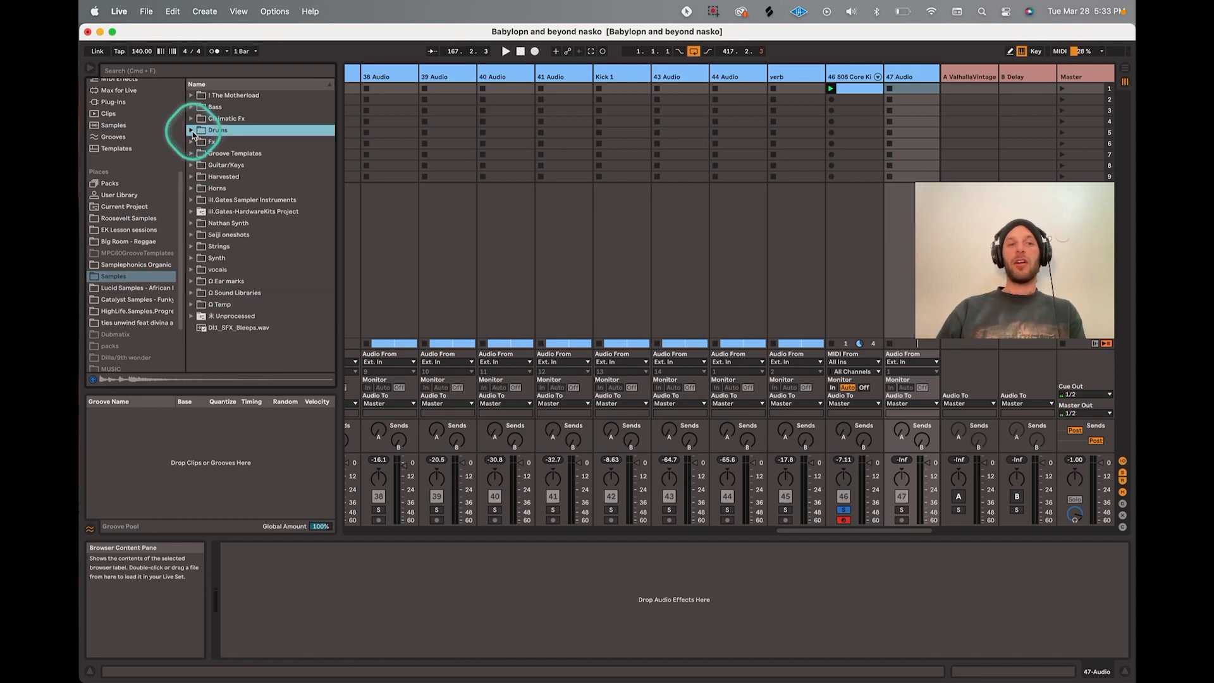
# Load the Bonus Breaks 1 85bpm loop from the Chop and Swing pack's Drum Loops > Full Loops folder into track 47's first clip slot.
pyautogui.scroll(-3, 150, 266)
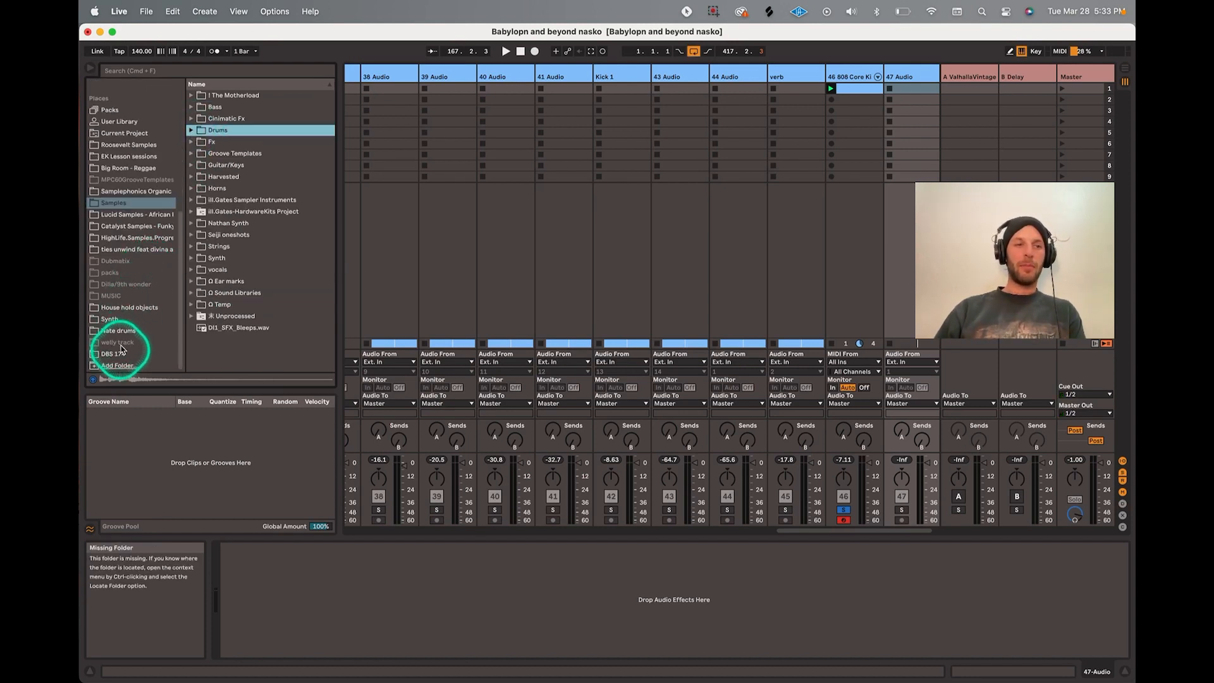
pyautogui.click(120, 109)
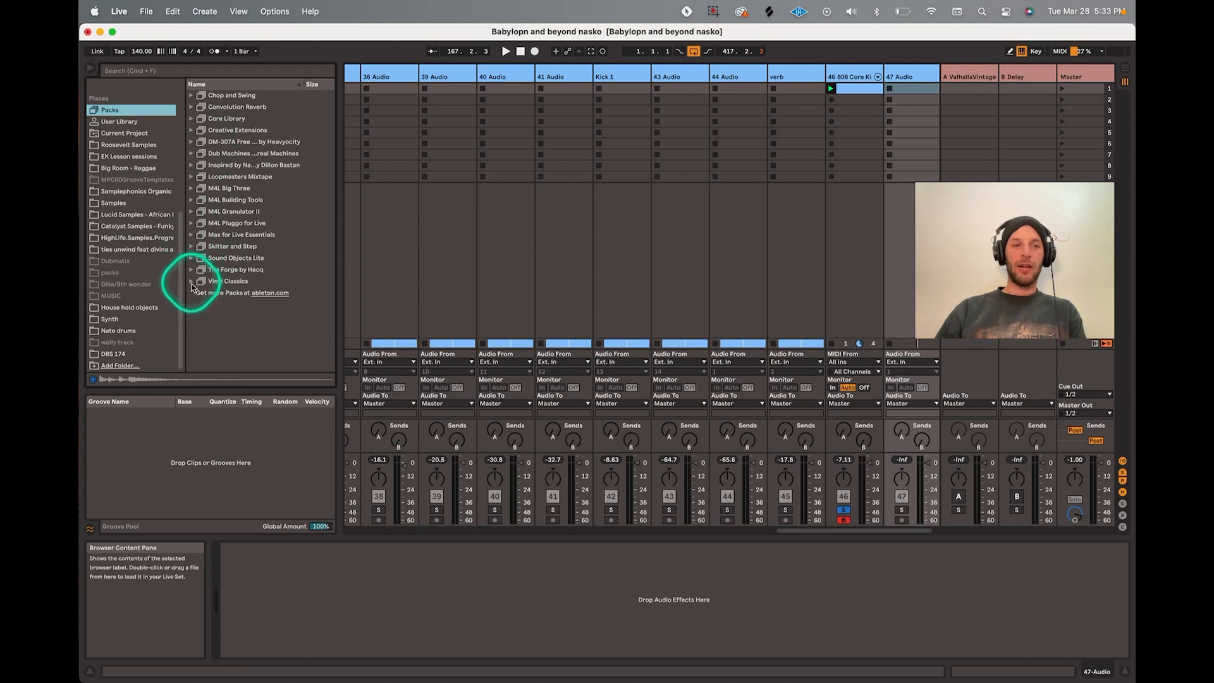
pyautogui.click(195, 95)
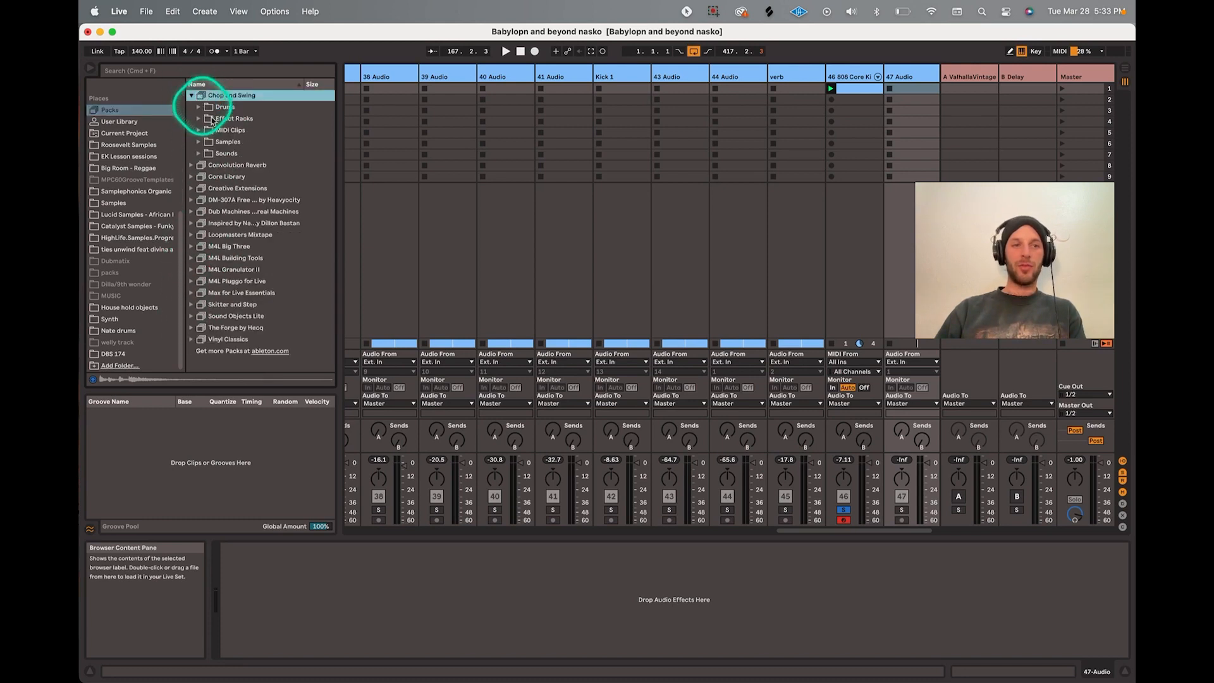
pyautogui.click(199, 142)
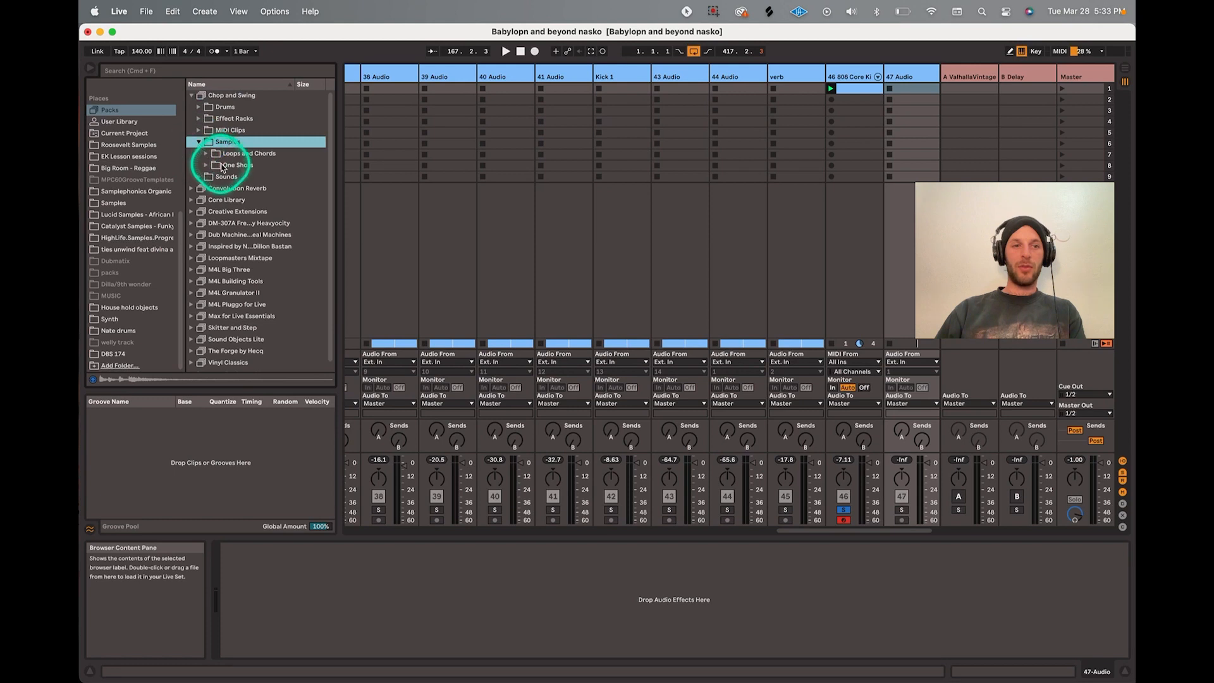
pyautogui.click(206, 154)
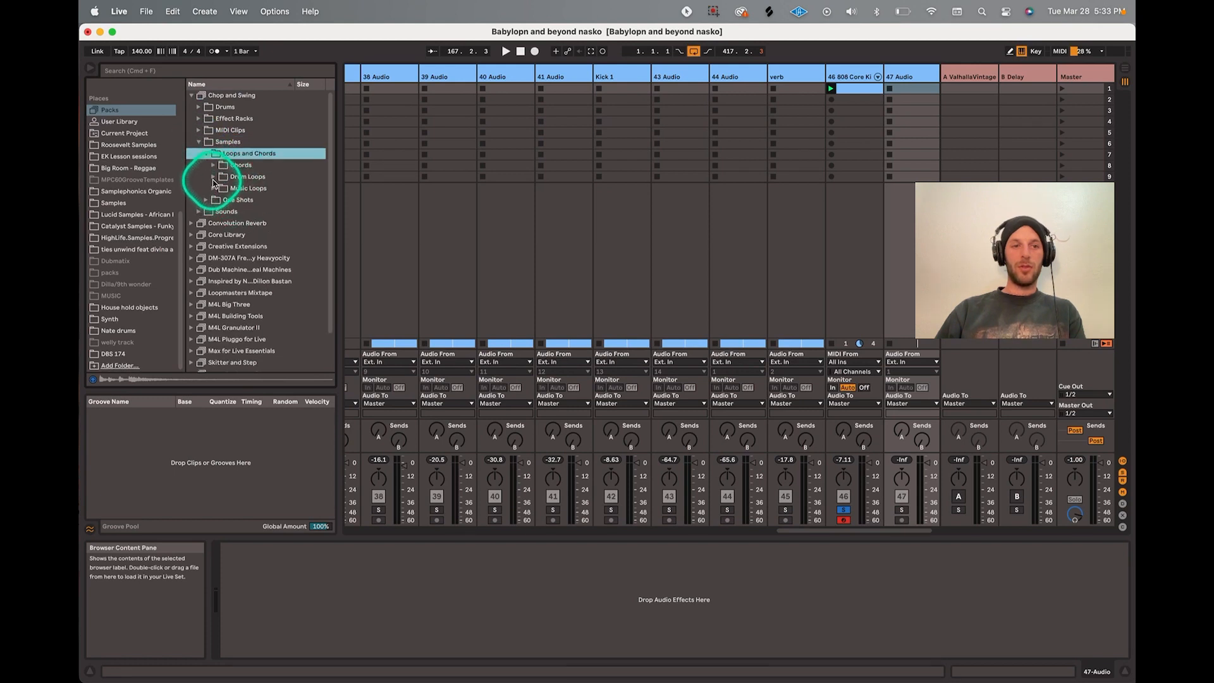
pyautogui.click(213, 179)
pyautogui.click(229, 188)
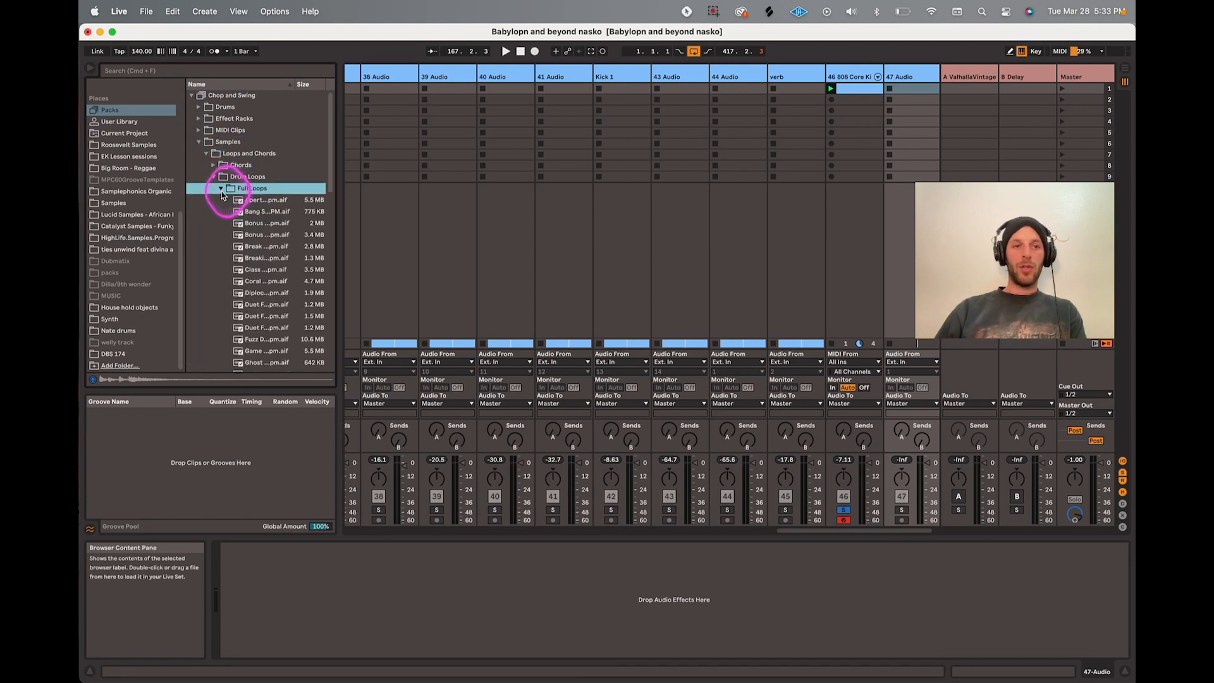
pyautogui.click(252, 222)
pyautogui.moveTo(255, 225); pyautogui.dragTo(896, 89)
# Launch the Bonus Breaks clip, switch solo from track 46 to track 47, and stop playback.
pyautogui.click(890, 89)
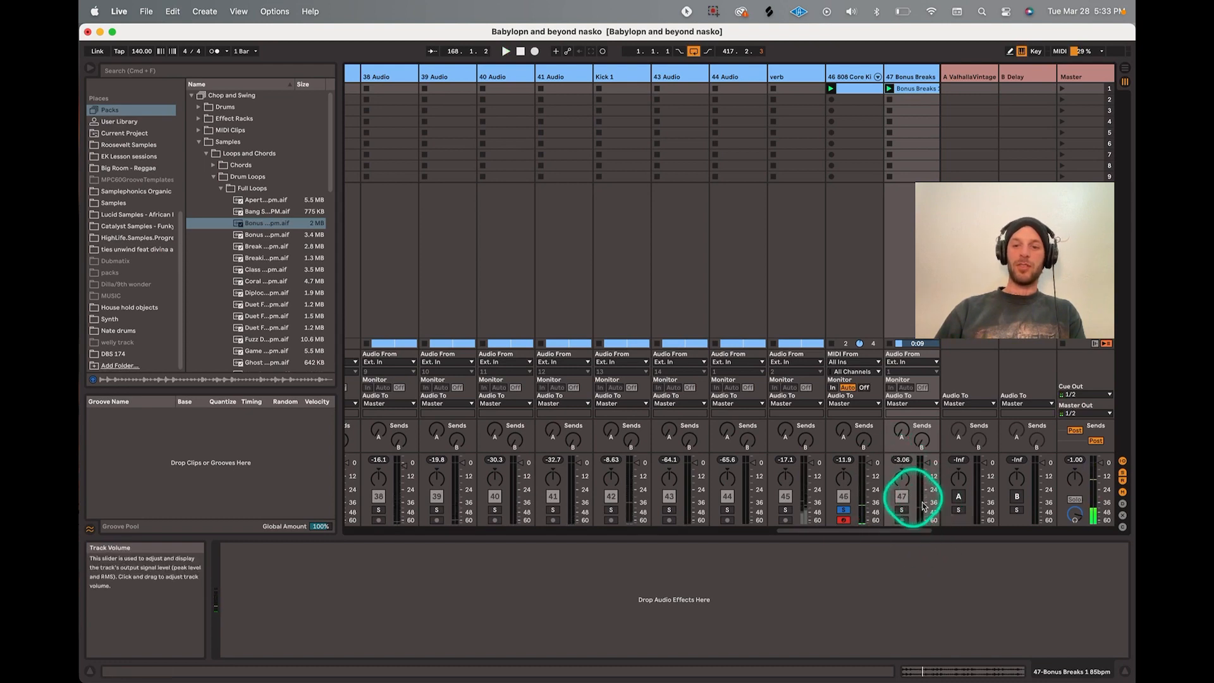
pyautogui.click(843, 511)
pyautogui.press('space')
pyautogui.click(903, 511)
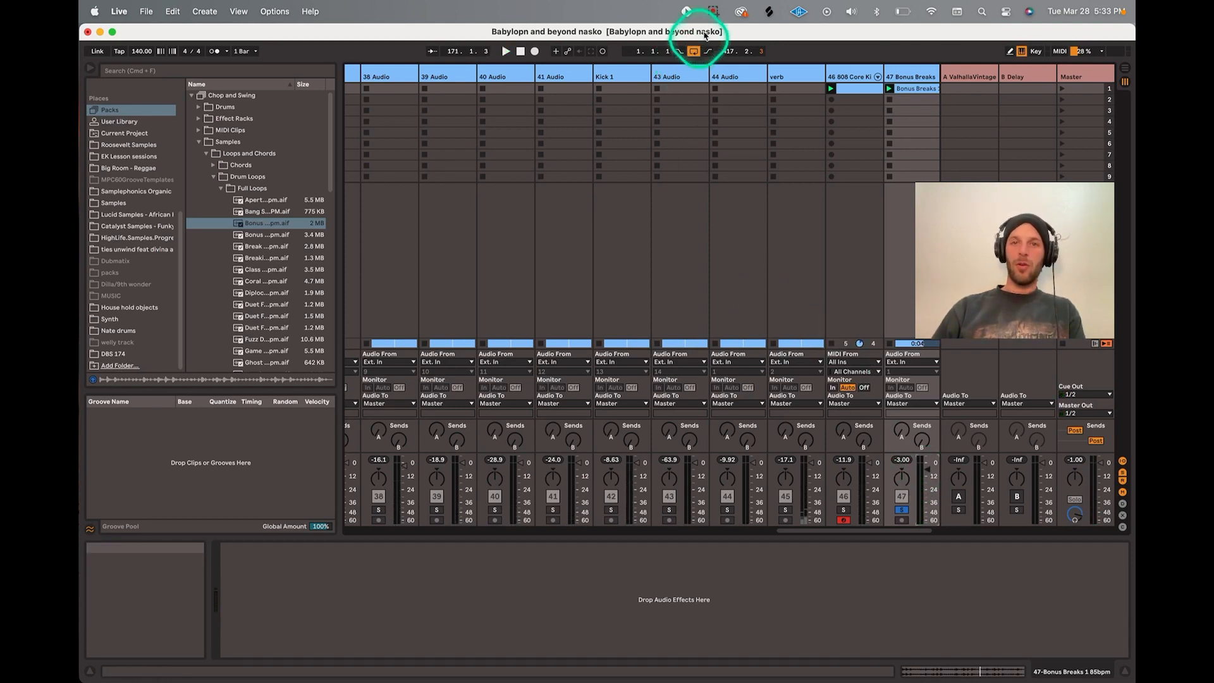
pyautogui.click(715, 13)
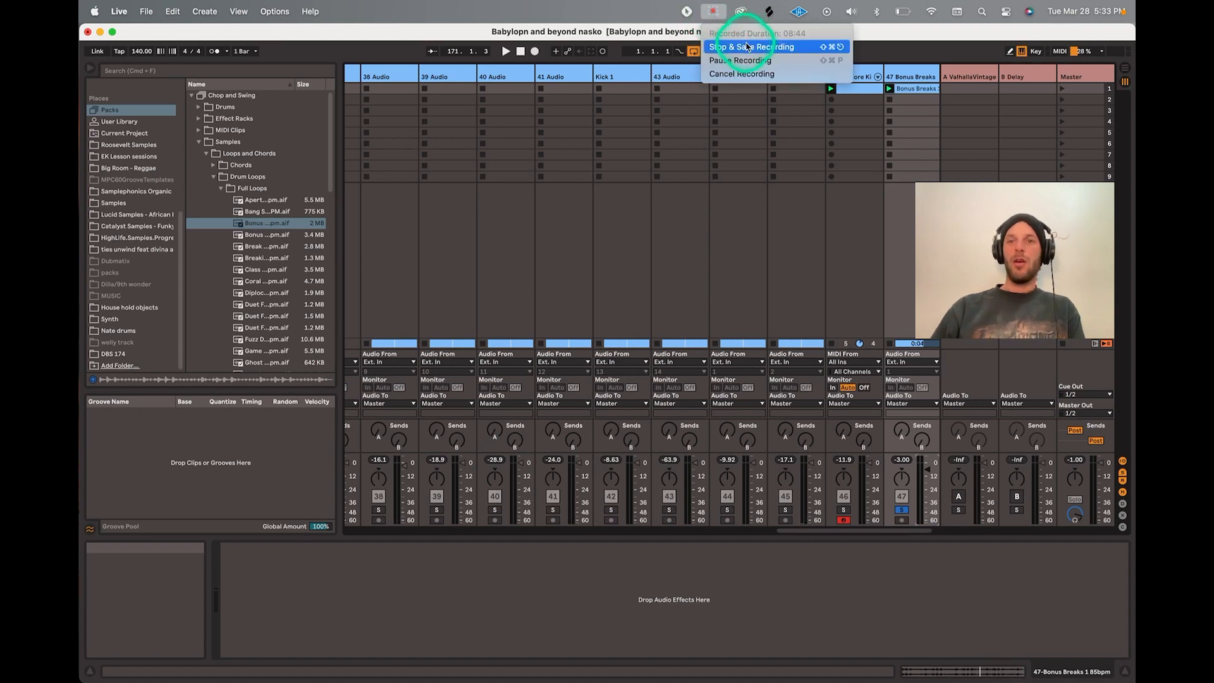